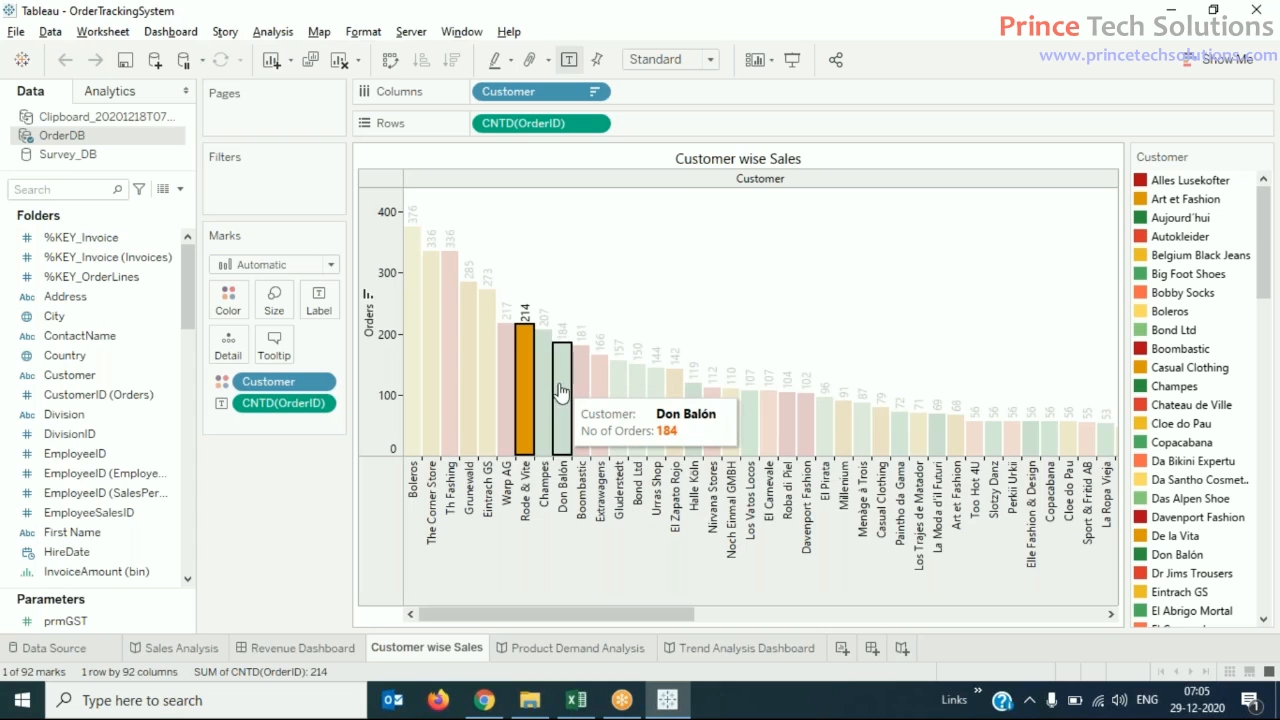
# - Add Don Balón, Bond Ltd and Gluderstedt to the selected Rode & Vite bar and group these four customers
pyautogui.keyDown('ctrl'); pyautogui.click(639, 438); pyautogui.keyUp('ctrl')
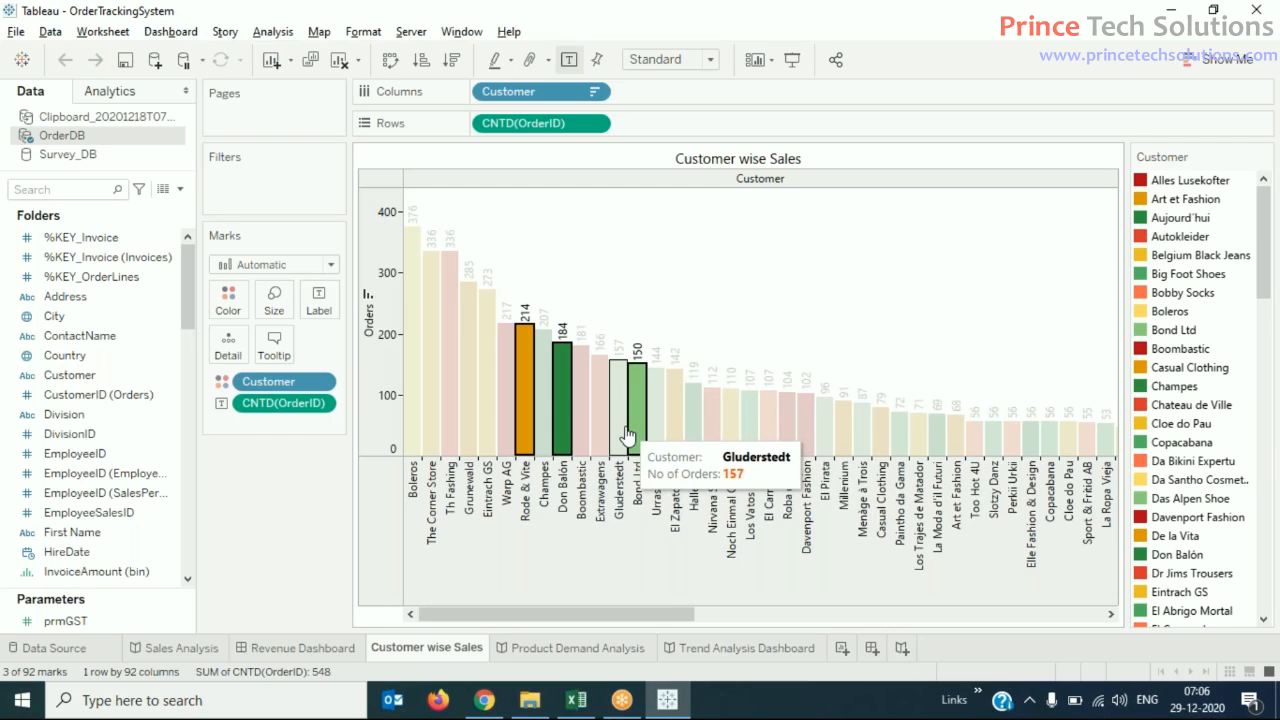
pyautogui.keyDown('ctrl'); pyautogui.click(627, 434); pyautogui.keyUp('ctrl')
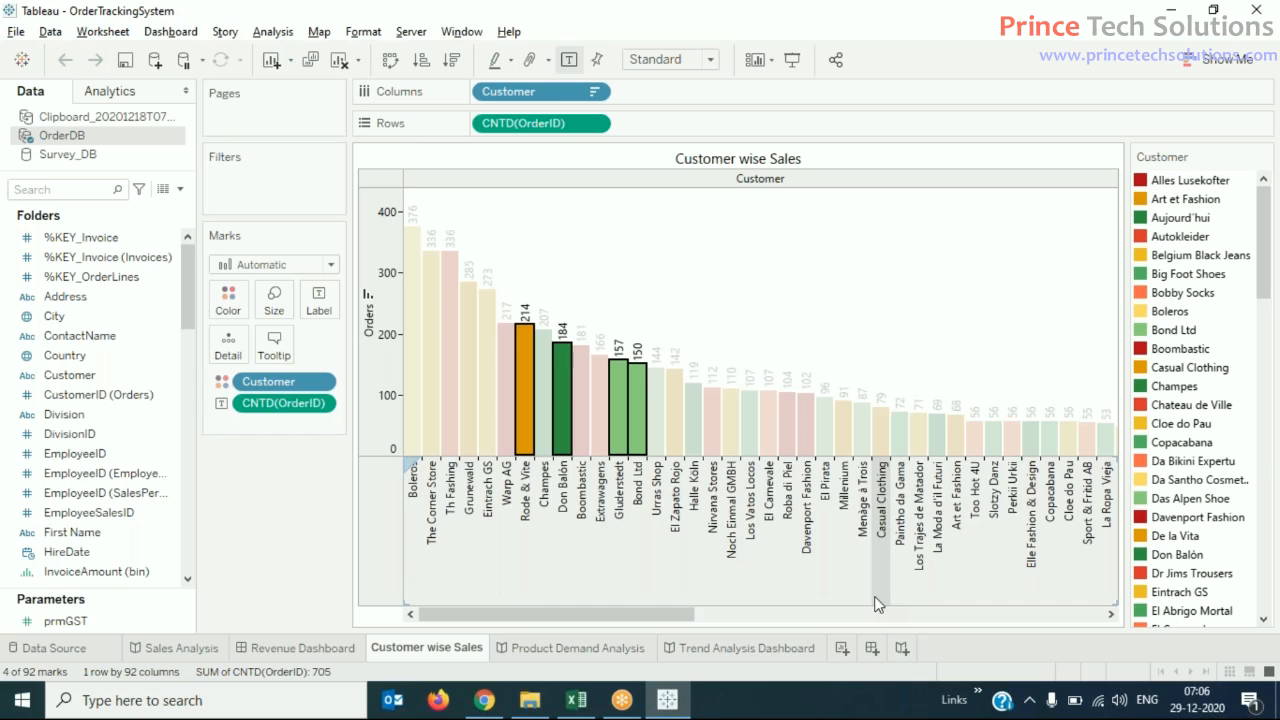
pyautogui.rightClick(634, 420)
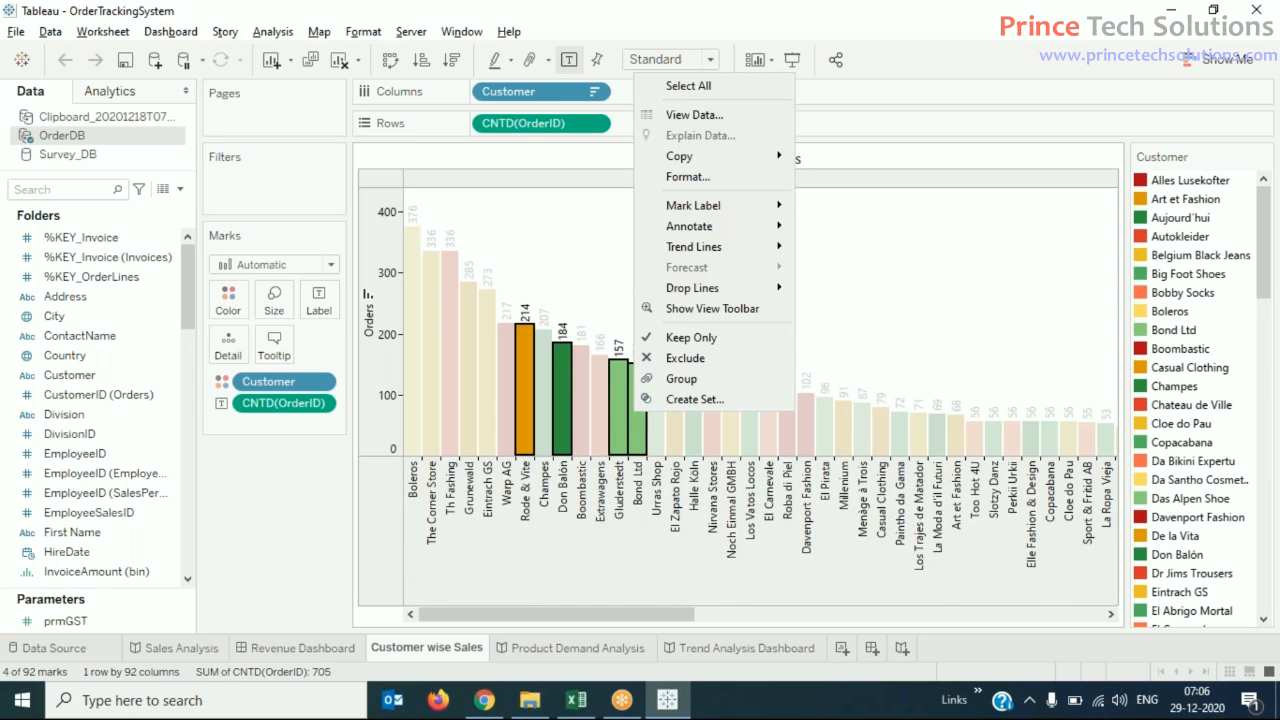
pyautogui.click(700, 380)
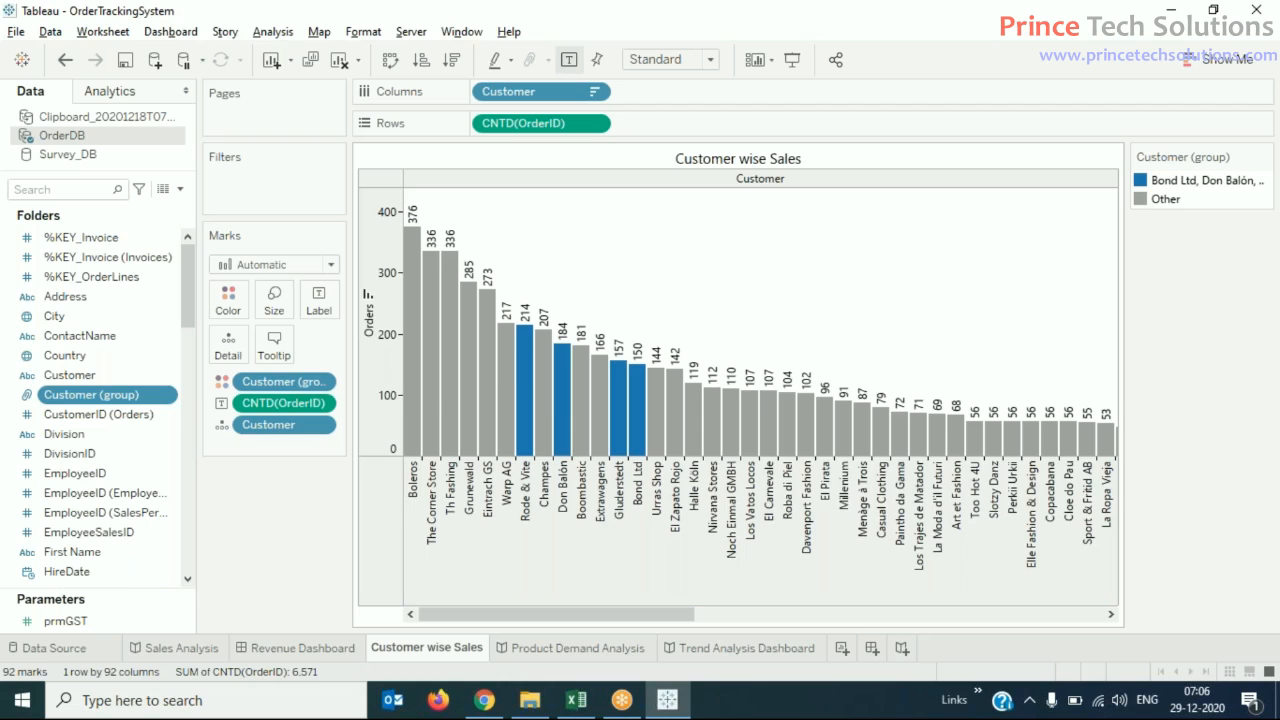
# - Set the alias of the new four-customer group in the color legend to "Black Listed Customers"
pyautogui.moveTo(541, 411)
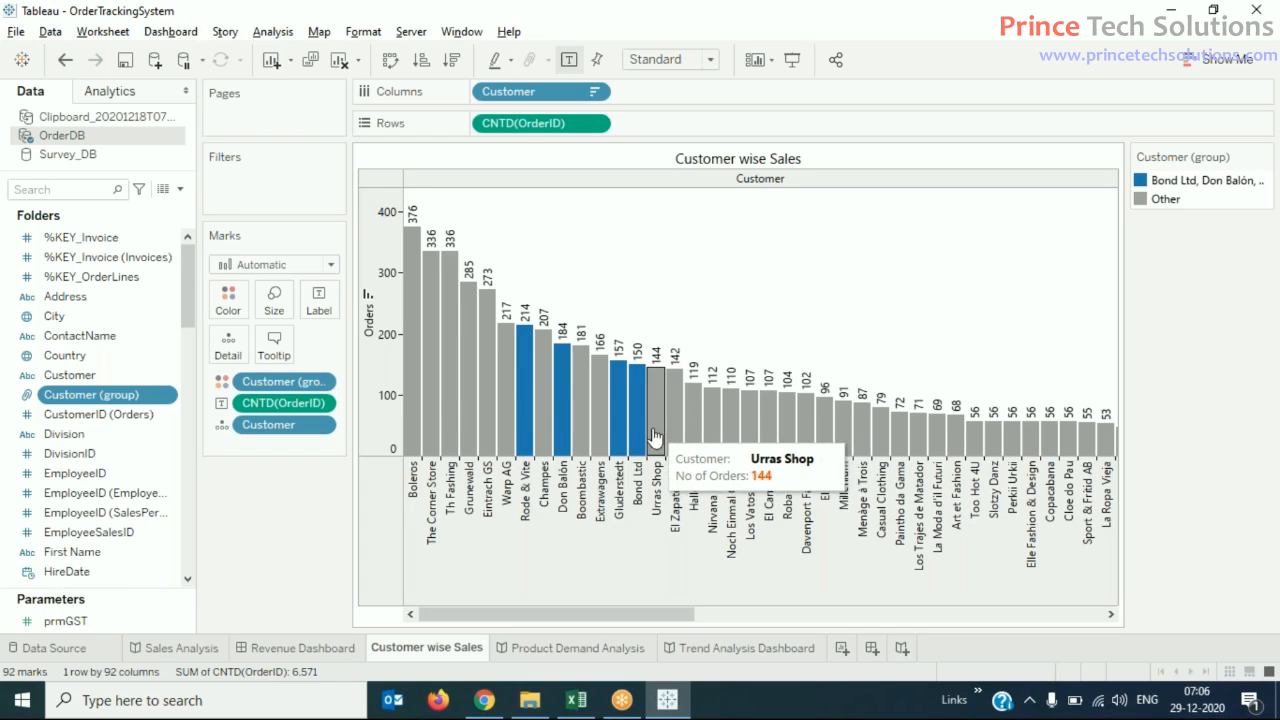
pyautogui.moveTo(524, 448)
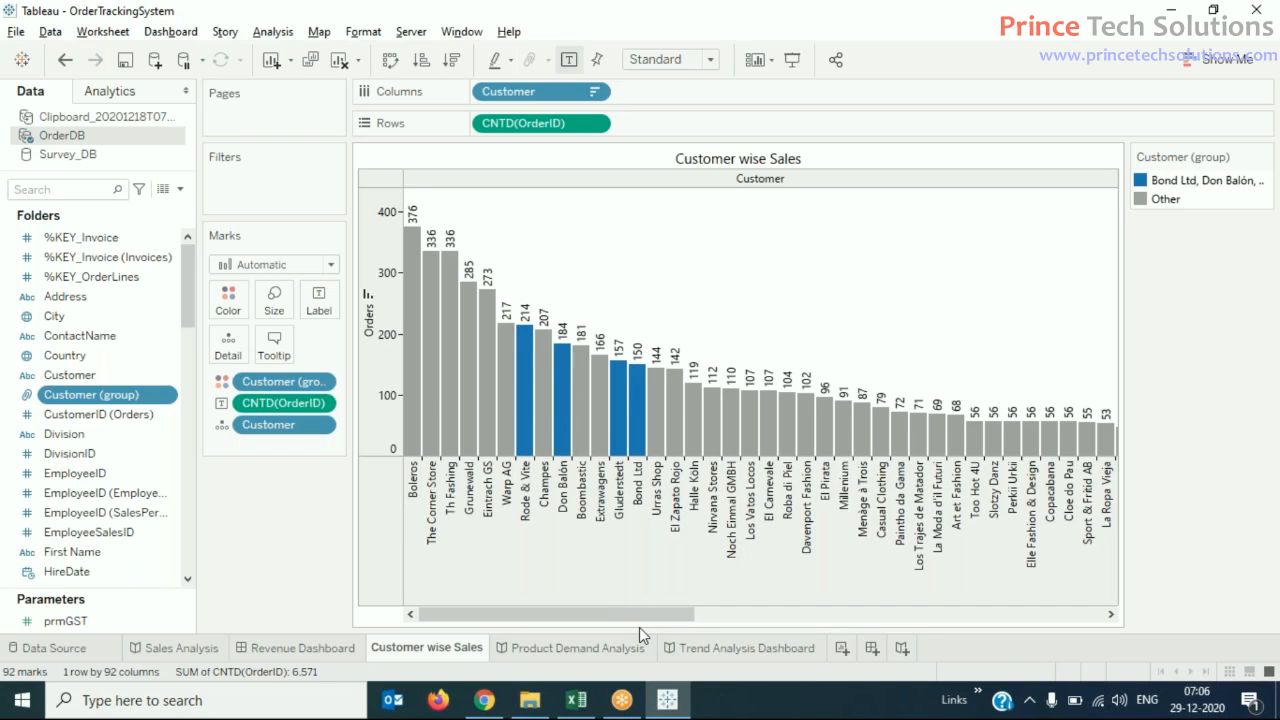
pyautogui.click(1205, 181)
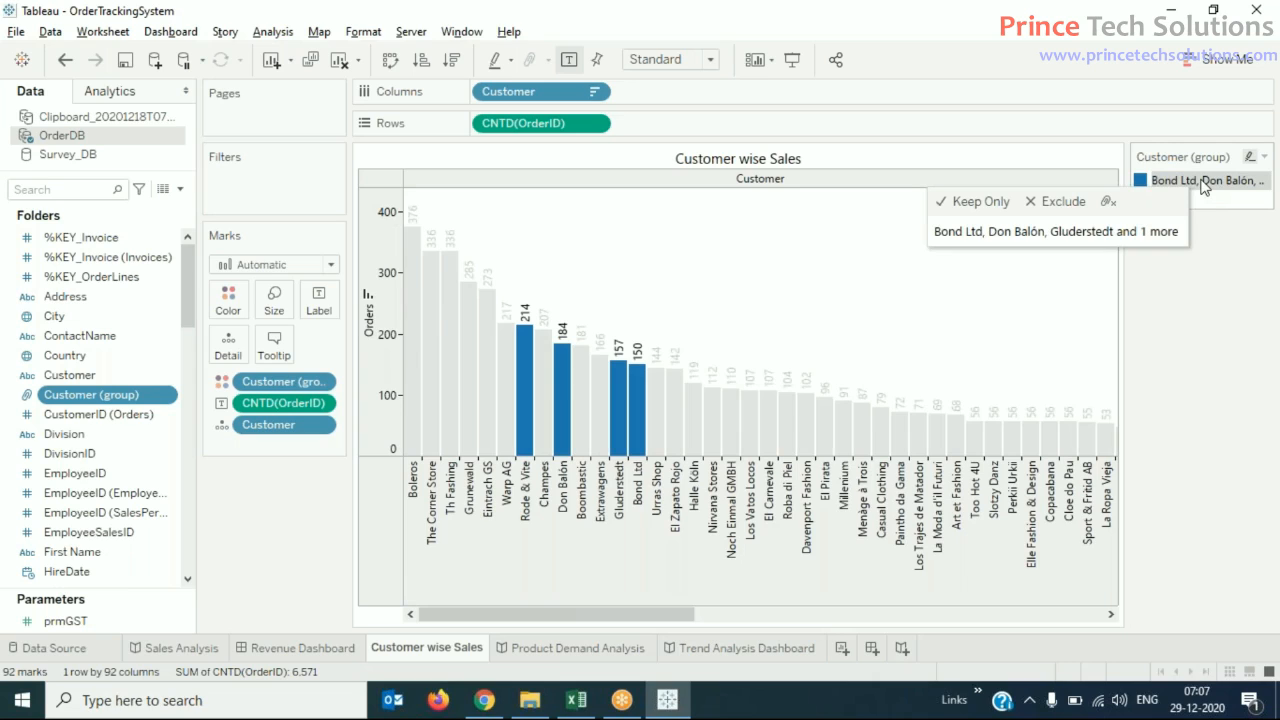
pyautogui.click(1205, 184)
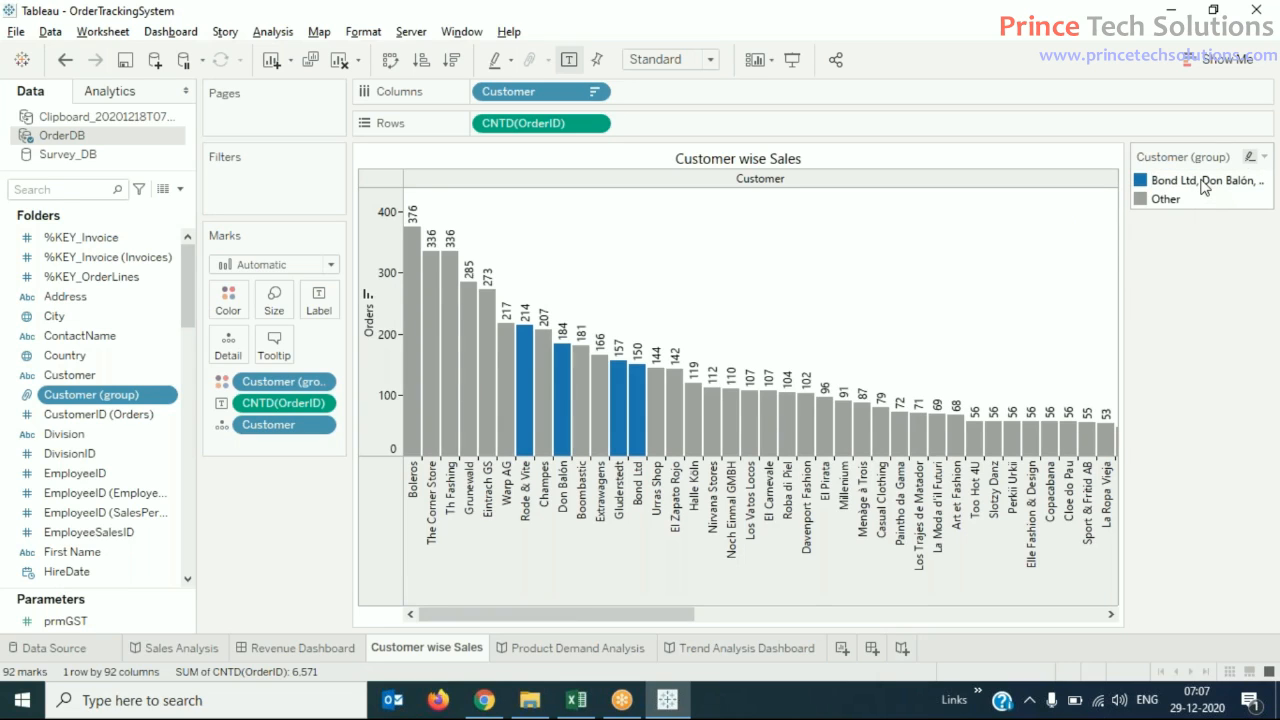
pyautogui.rightClick(1205, 184)
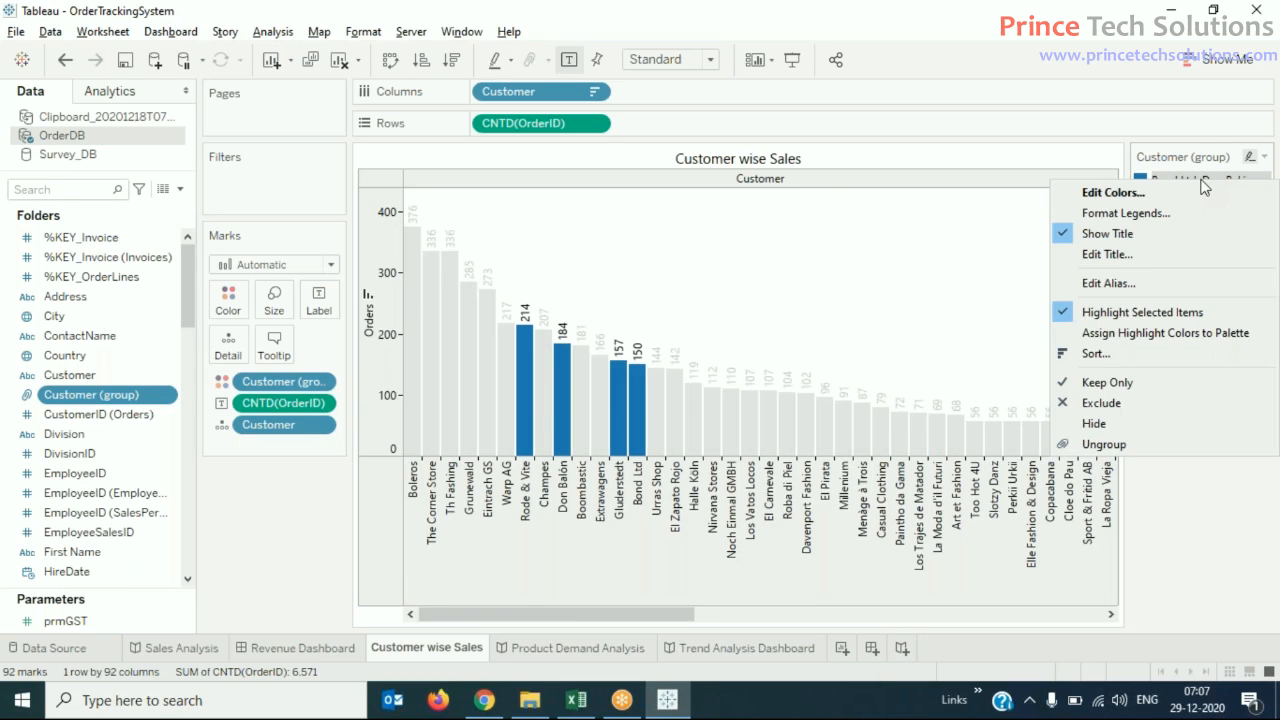
pyautogui.click(1152, 280)
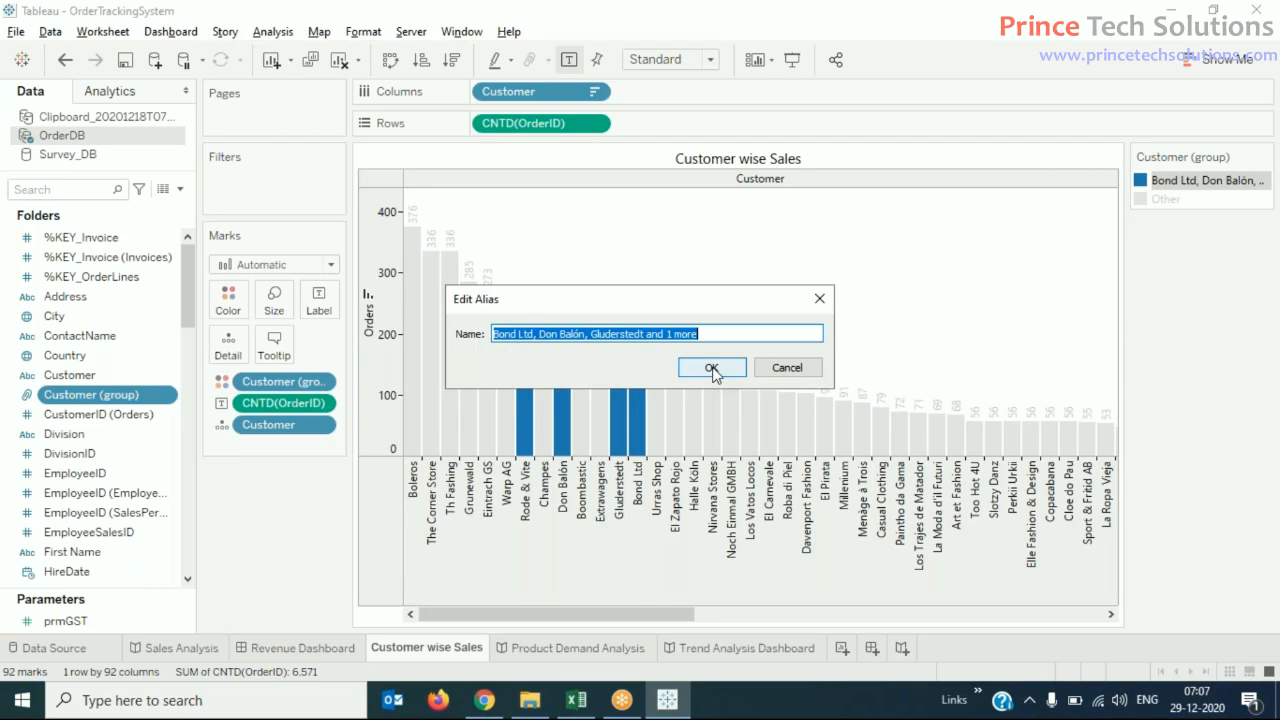
pyautogui.write('B')
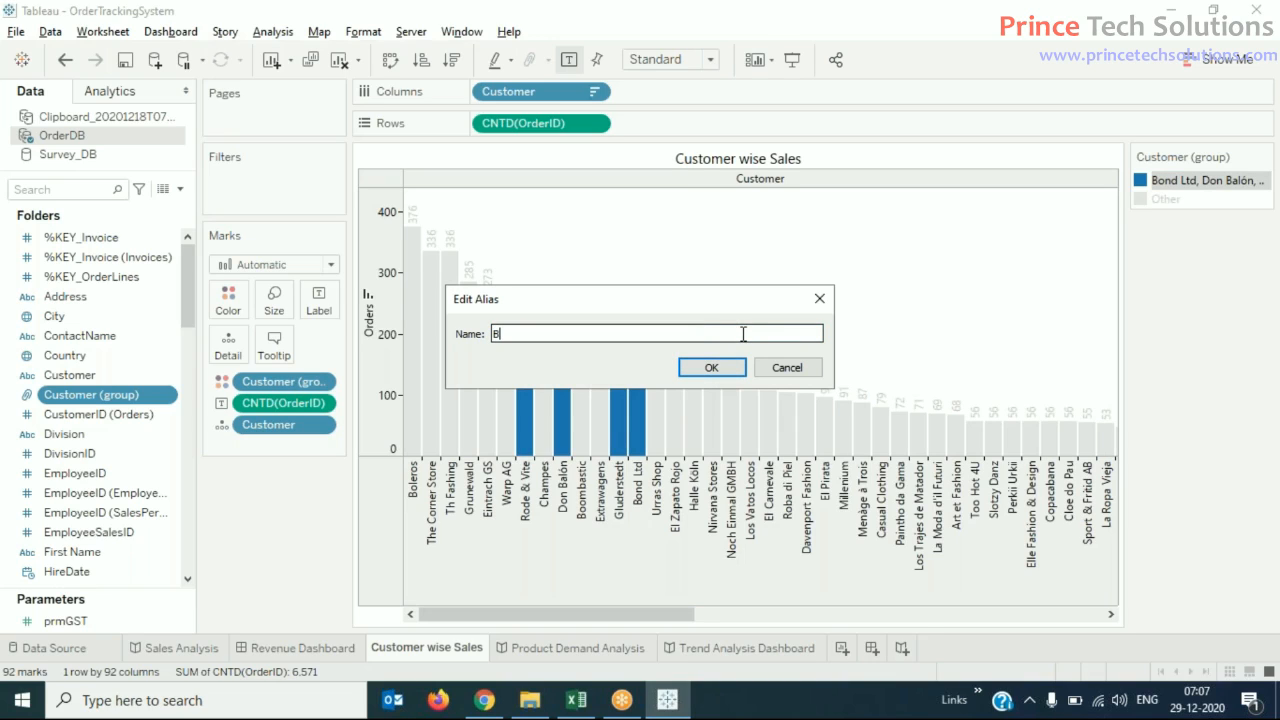
pyautogui.write('lack Listed Customers')
pyautogui.click(718, 370)
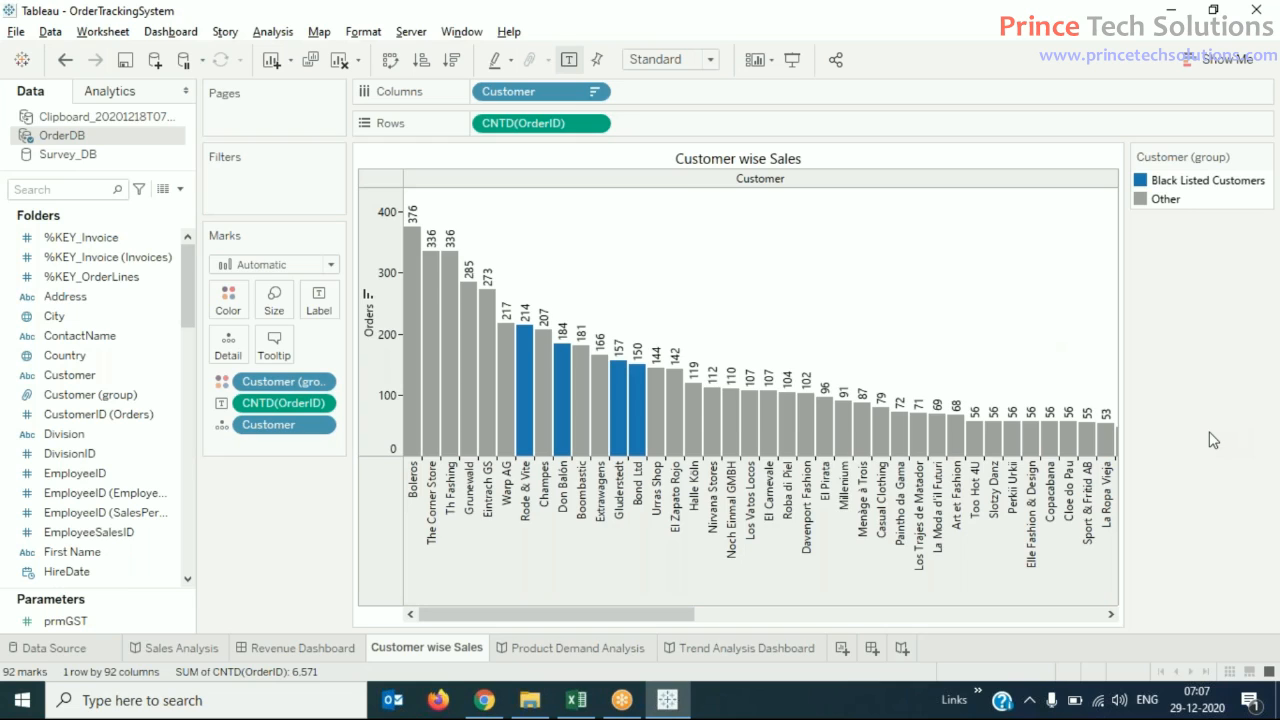
# - Undo the alias change and the customer grouping
pyautogui.hotkey('ctrl', 'z')
pyautogui.hotkey('ctrl', 'z')
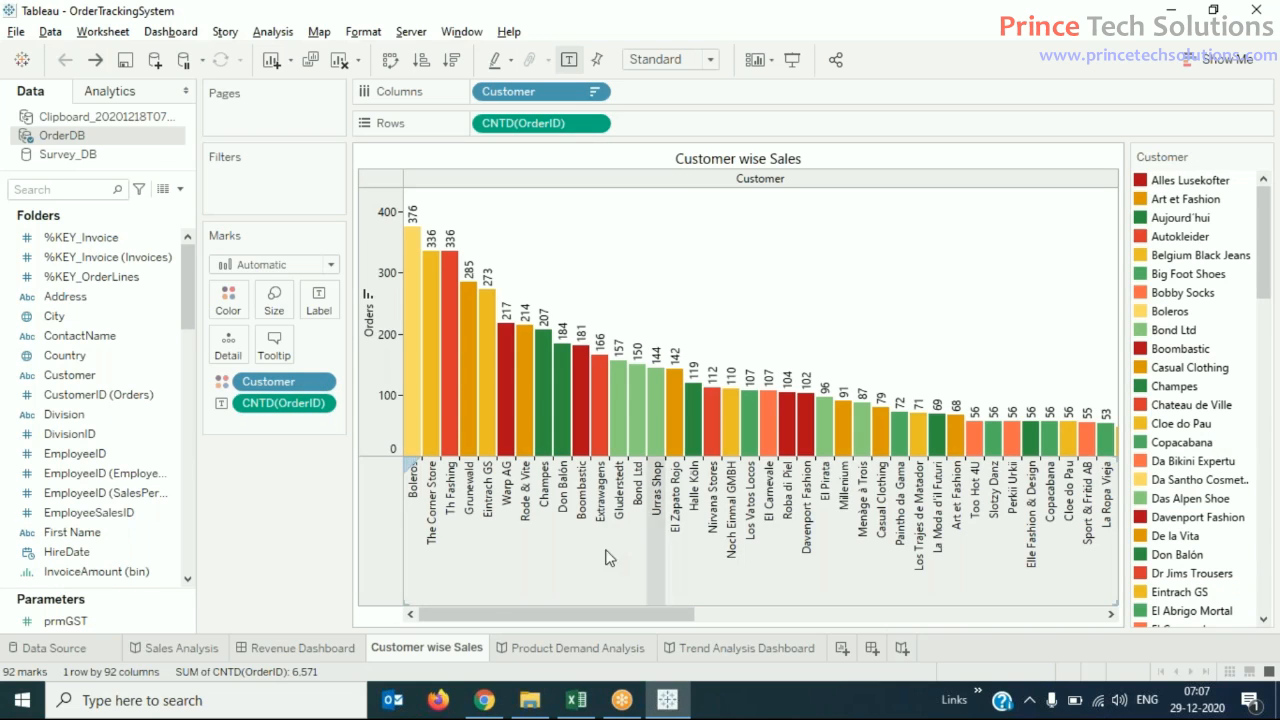
# - Duplicate the Customer wise Sales worksheet and hide the original sheet
pyautogui.rightClick(463, 650)
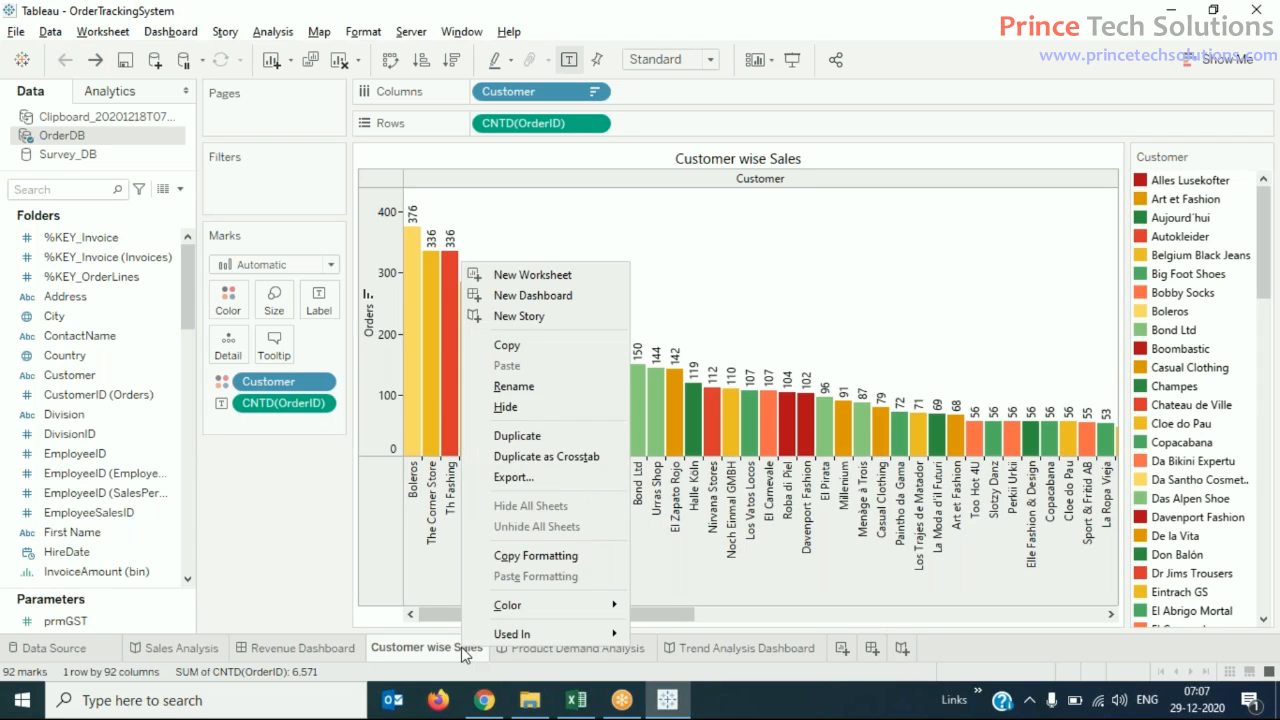
pyautogui.click(596, 437)
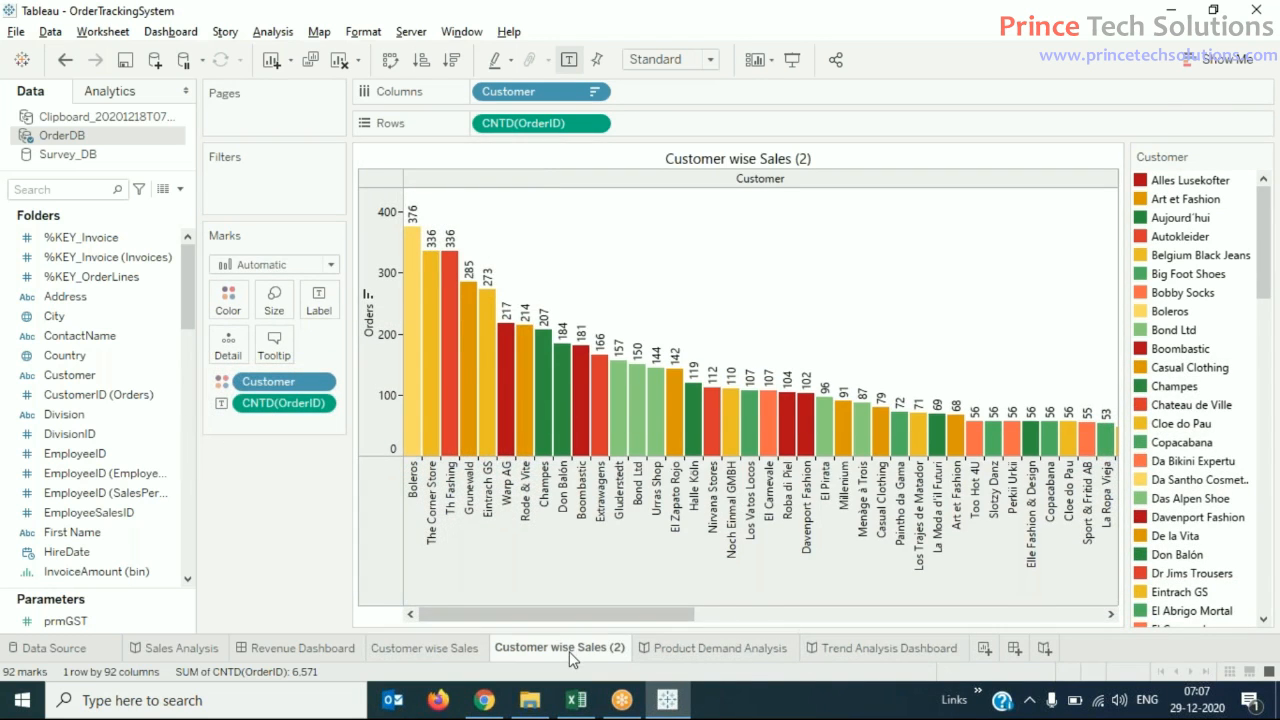
pyautogui.click(440, 649)
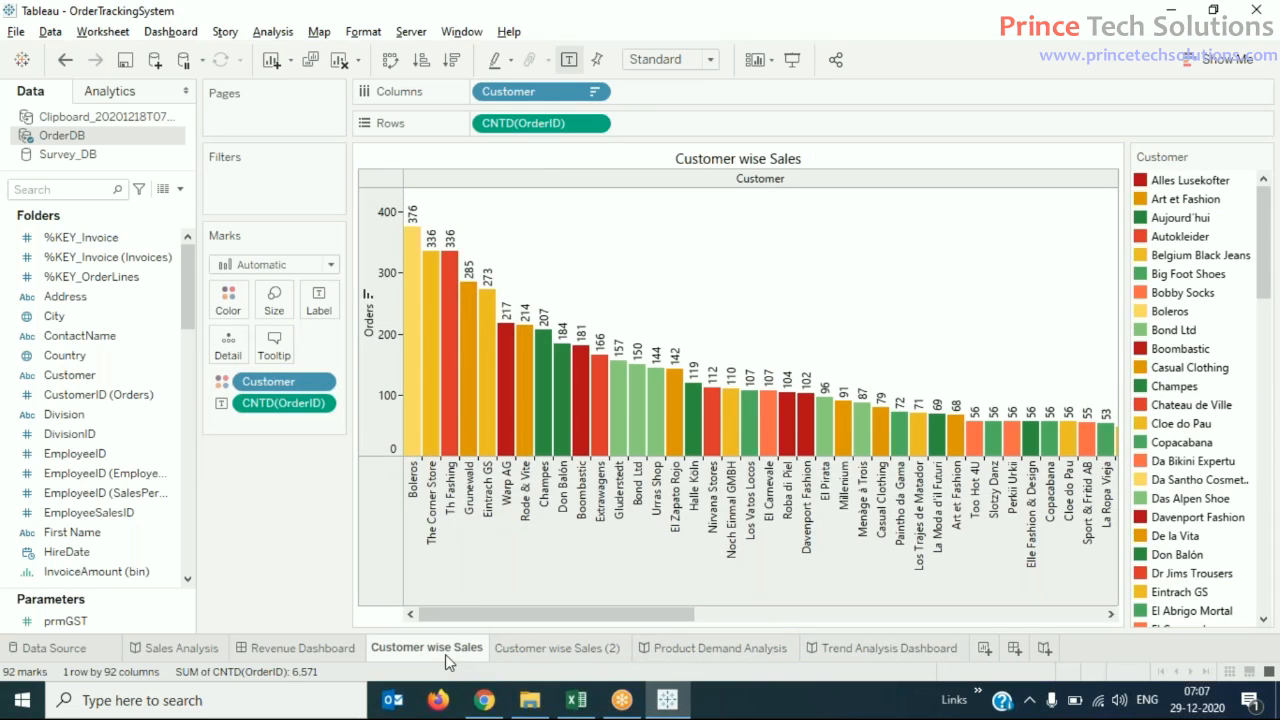
pyautogui.rightClick(445, 654)
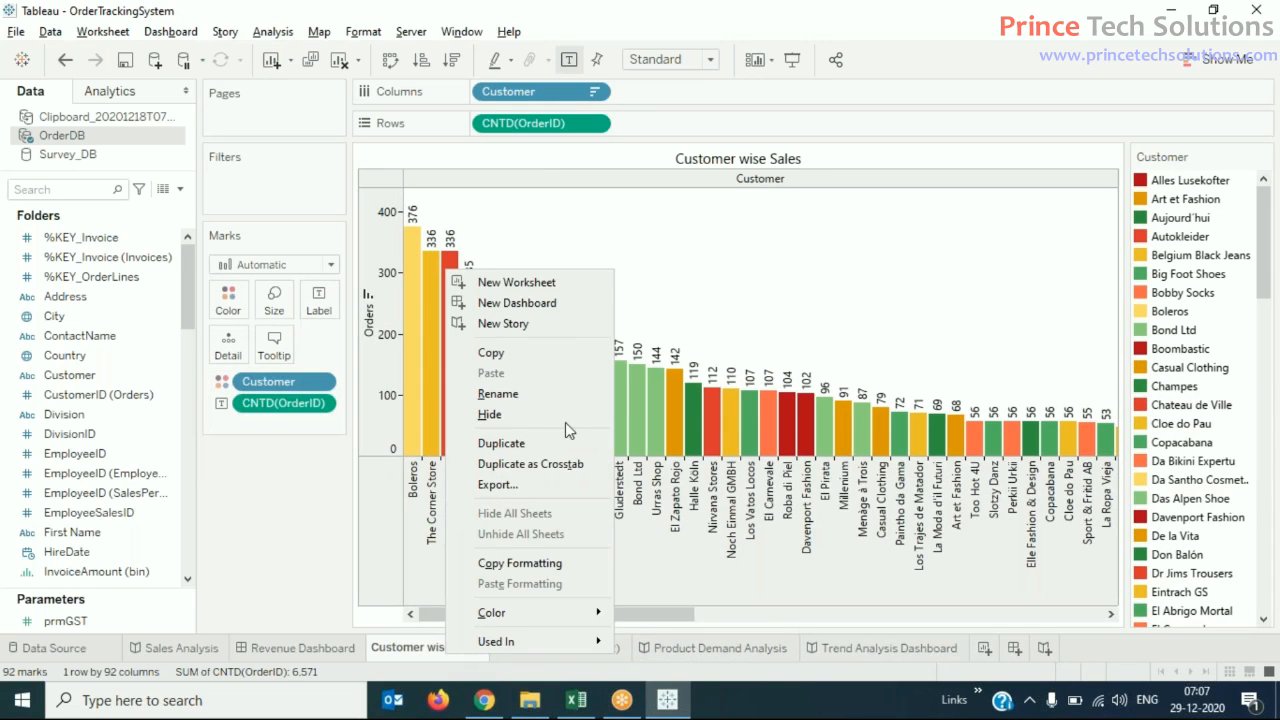
pyautogui.press('Escape')
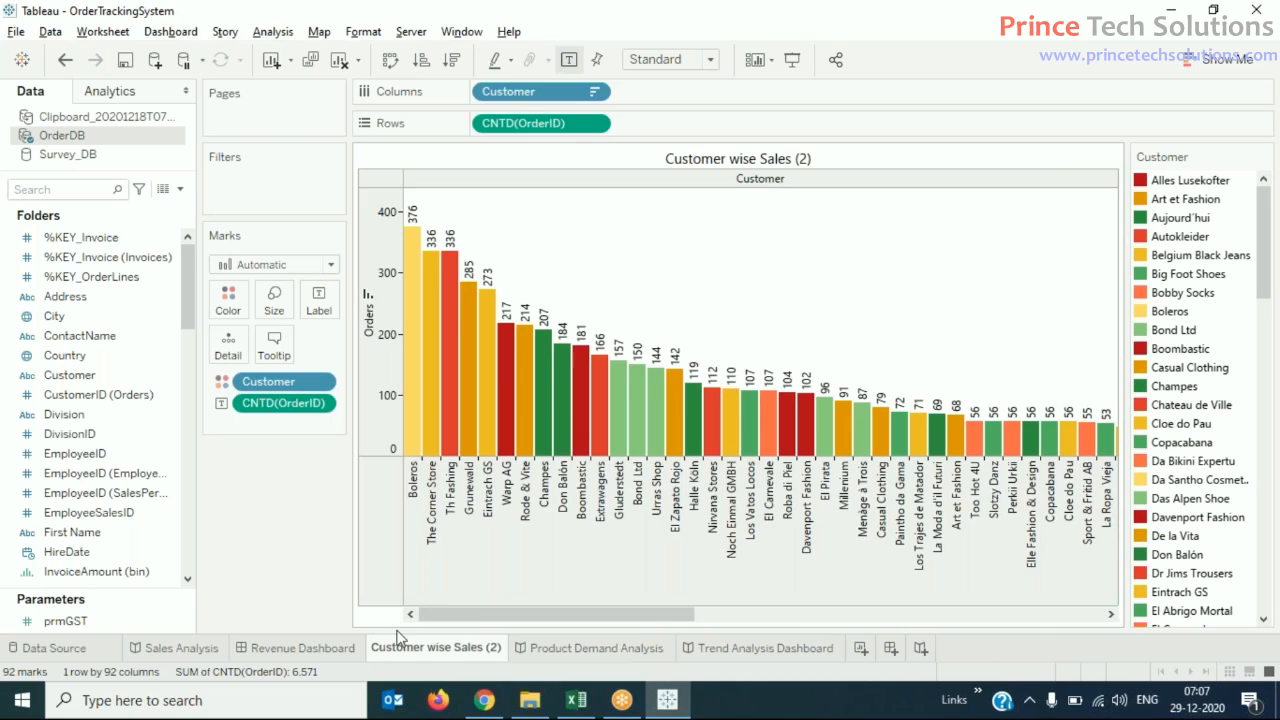
# - Group the customers Rode & Vite, Extrawagens, Halle Köln and Urras Shop in the duplicated sheet's bar chart
pyautogui.moveTo(446, 659)
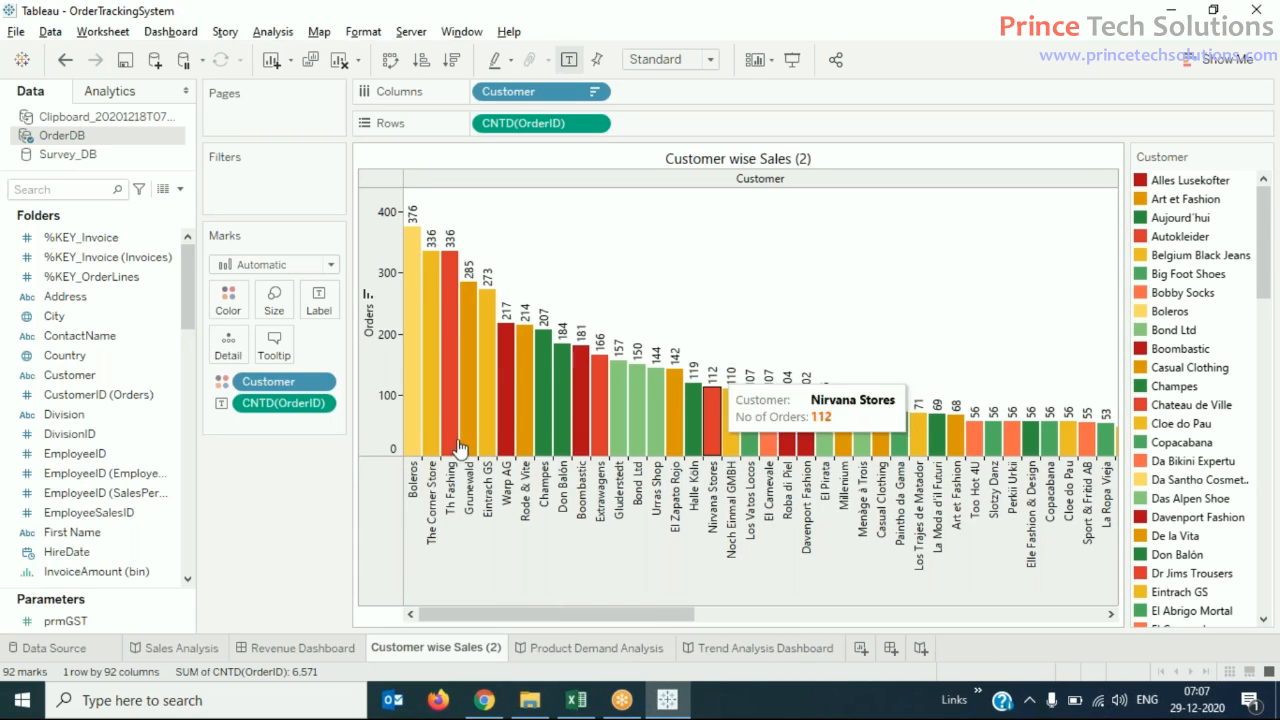
pyautogui.moveTo(491, 441)
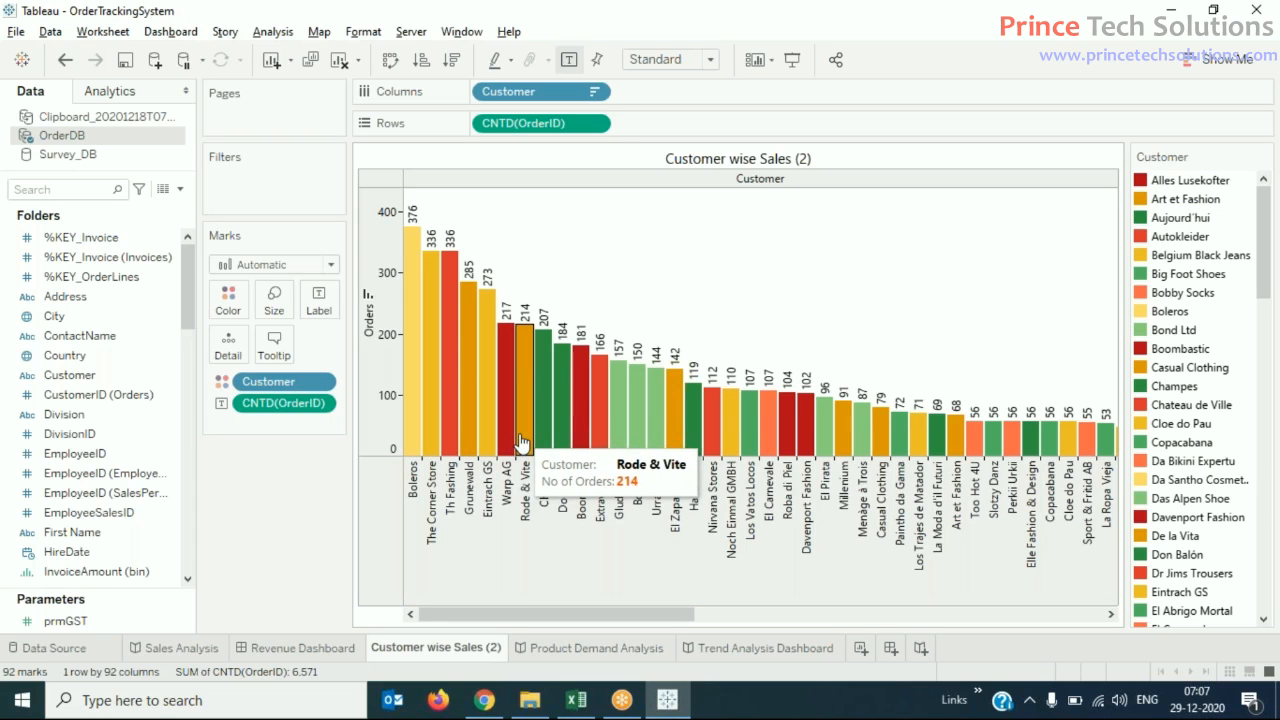
pyautogui.click(521, 441)
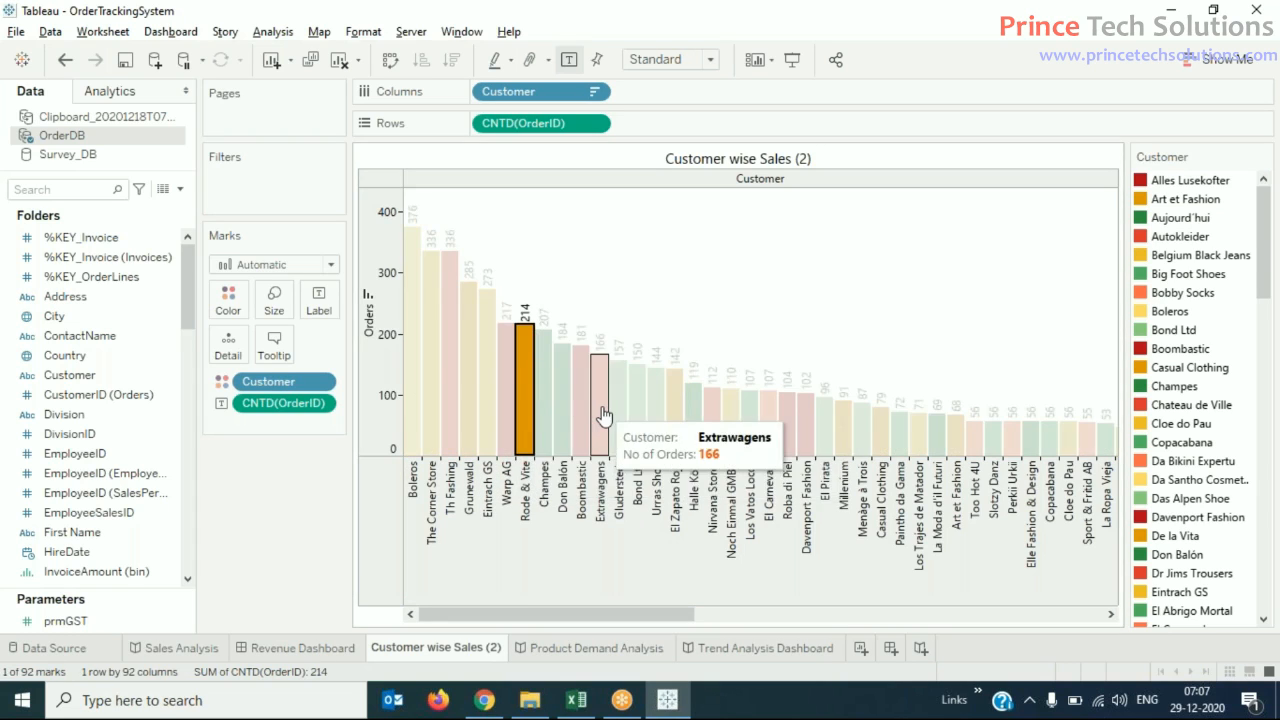
pyautogui.keyDown('ctrl'); pyautogui.click(601, 412); pyautogui.keyUp('ctrl')
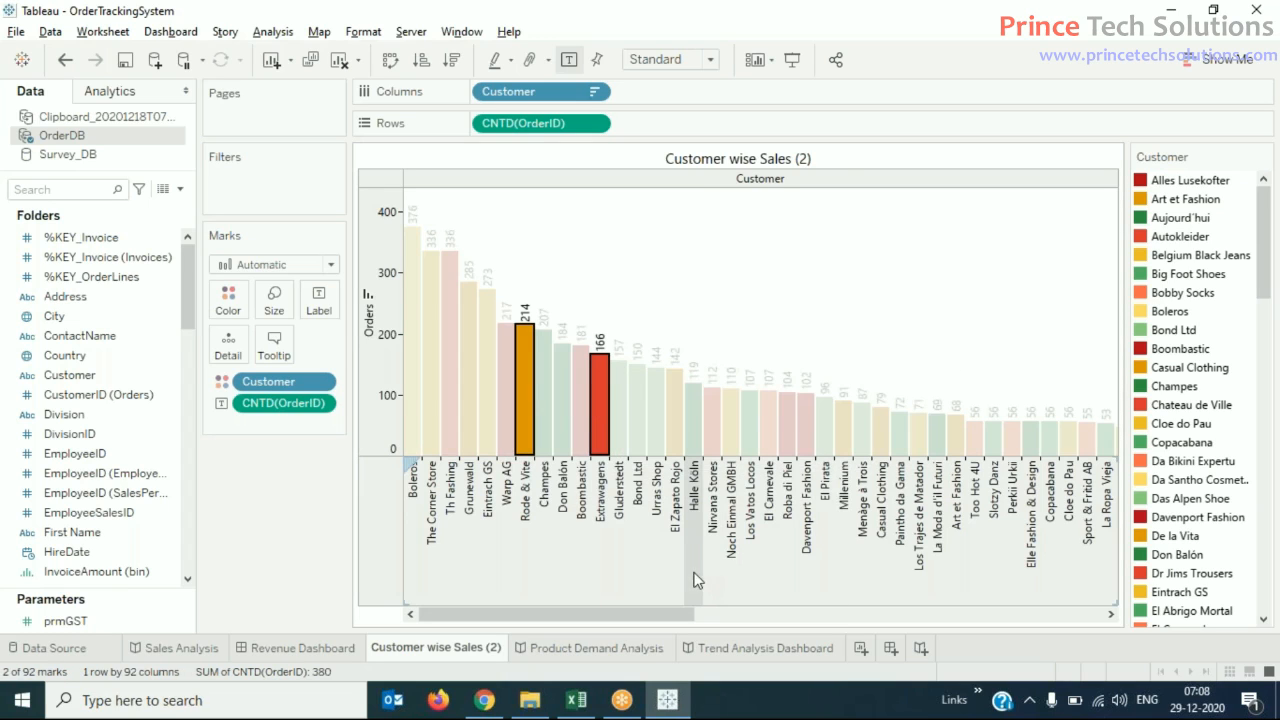
pyautogui.keyDown('ctrl'); pyautogui.click(692, 430); pyautogui.keyUp('ctrl')
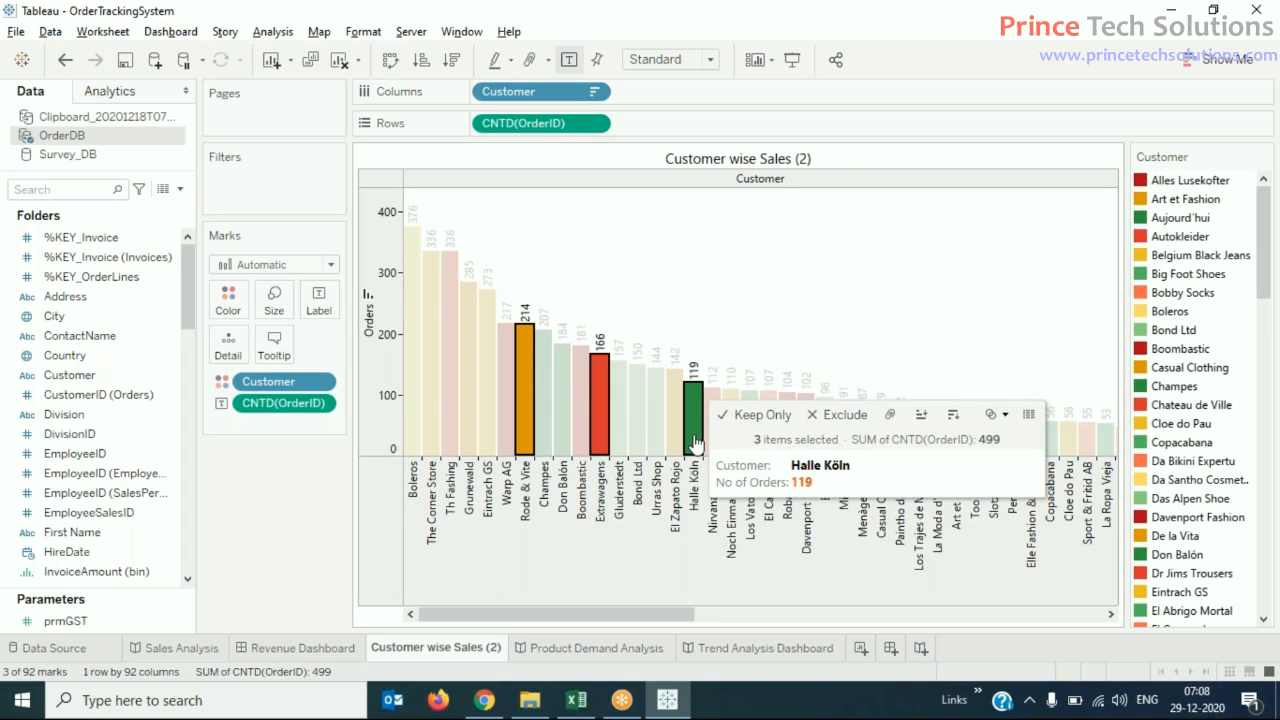
pyautogui.keyDown('ctrl'); pyautogui.click(657, 430); pyautogui.keyUp('ctrl')
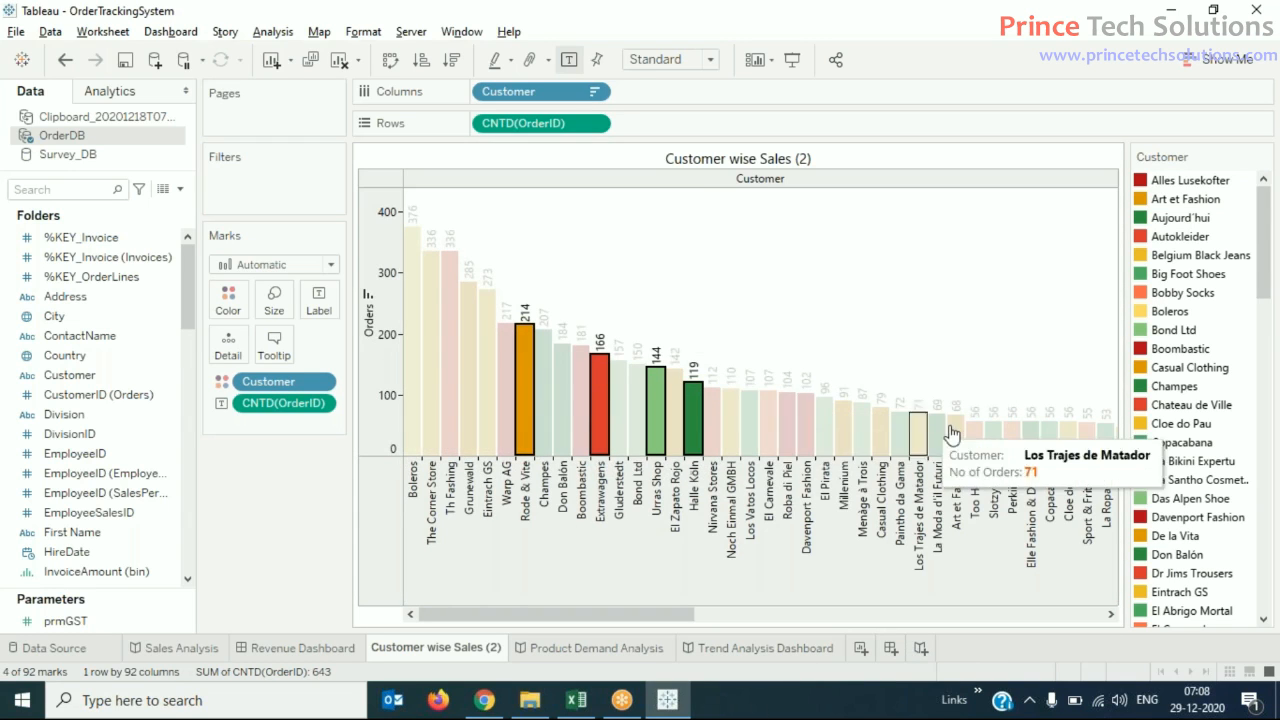
pyautogui.moveTo(656, 397)
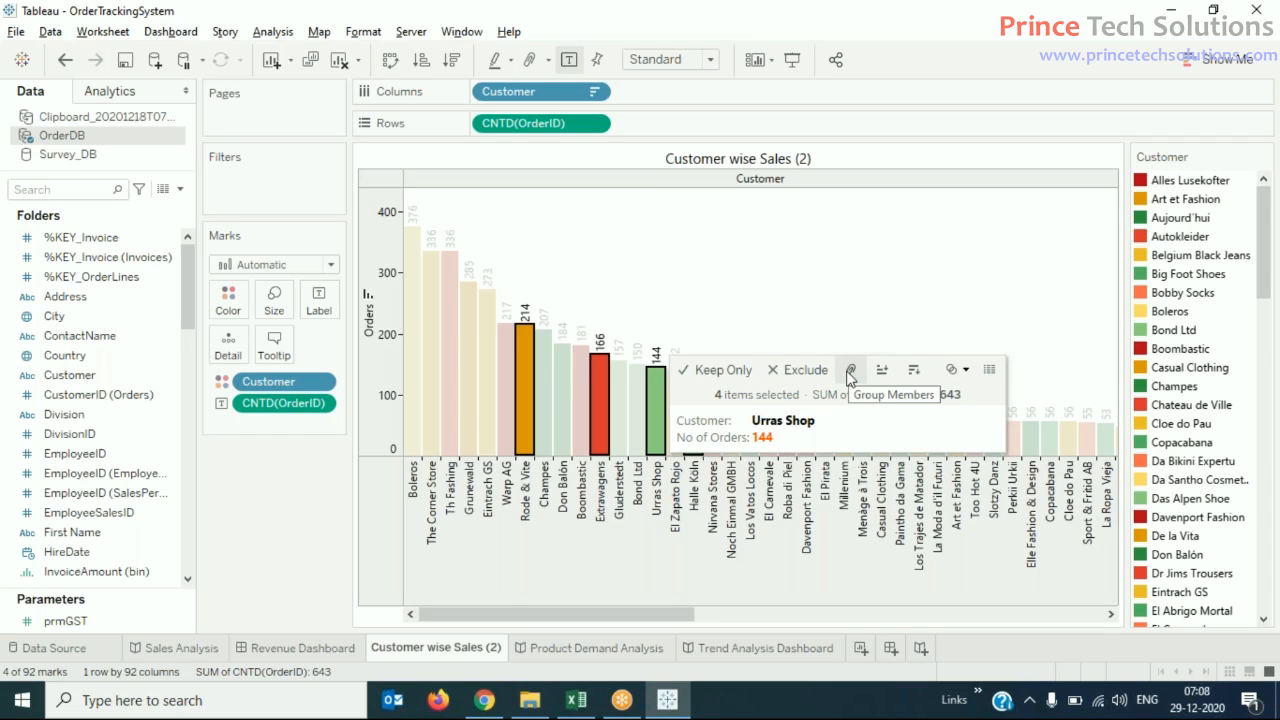
pyautogui.rightClick(662, 390)
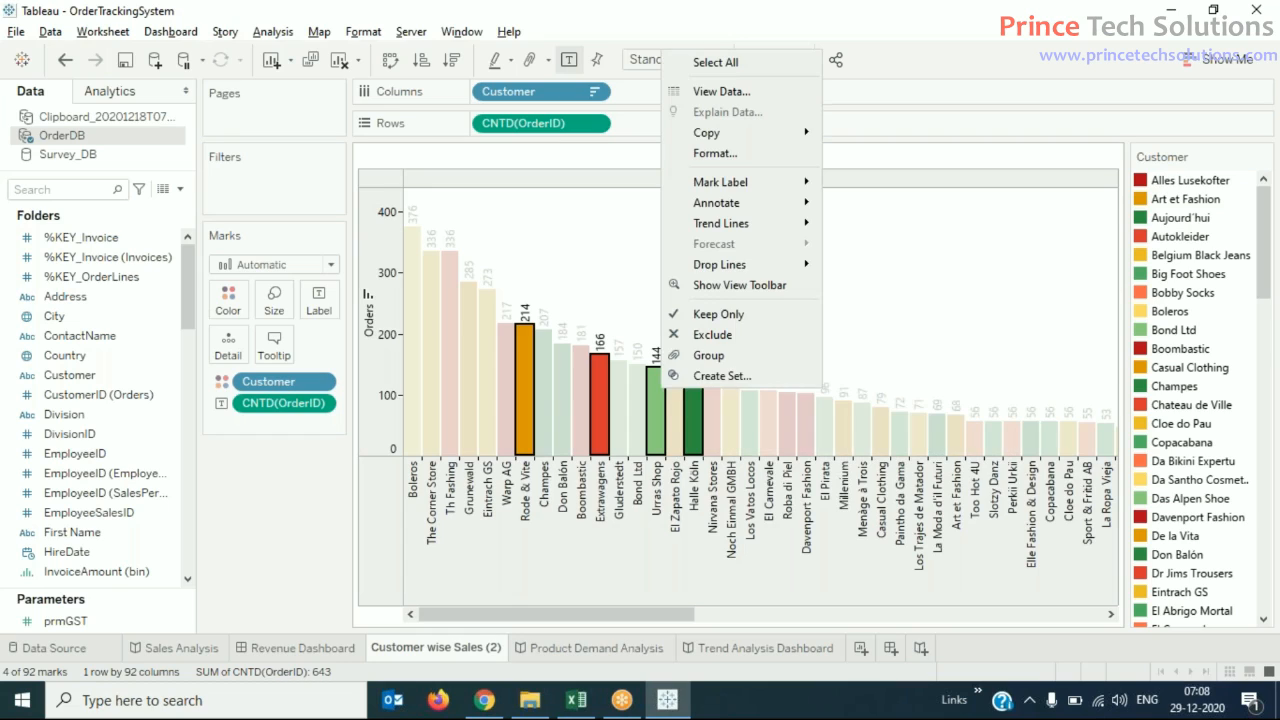
pyautogui.click(726, 359)
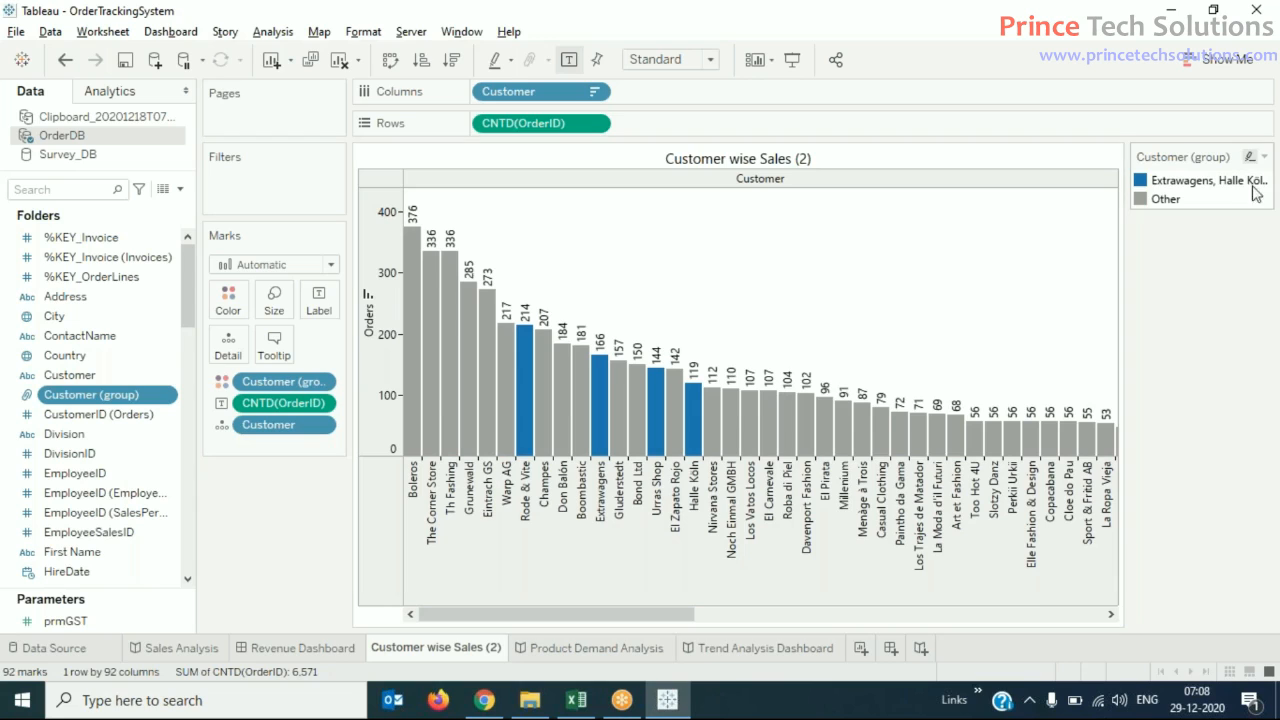
# - Set the alias of the group containing Extrawagens and Halle Köln to "Middle East"
pyautogui.click(1216, 187)
pyautogui.rightClick(1216, 187)
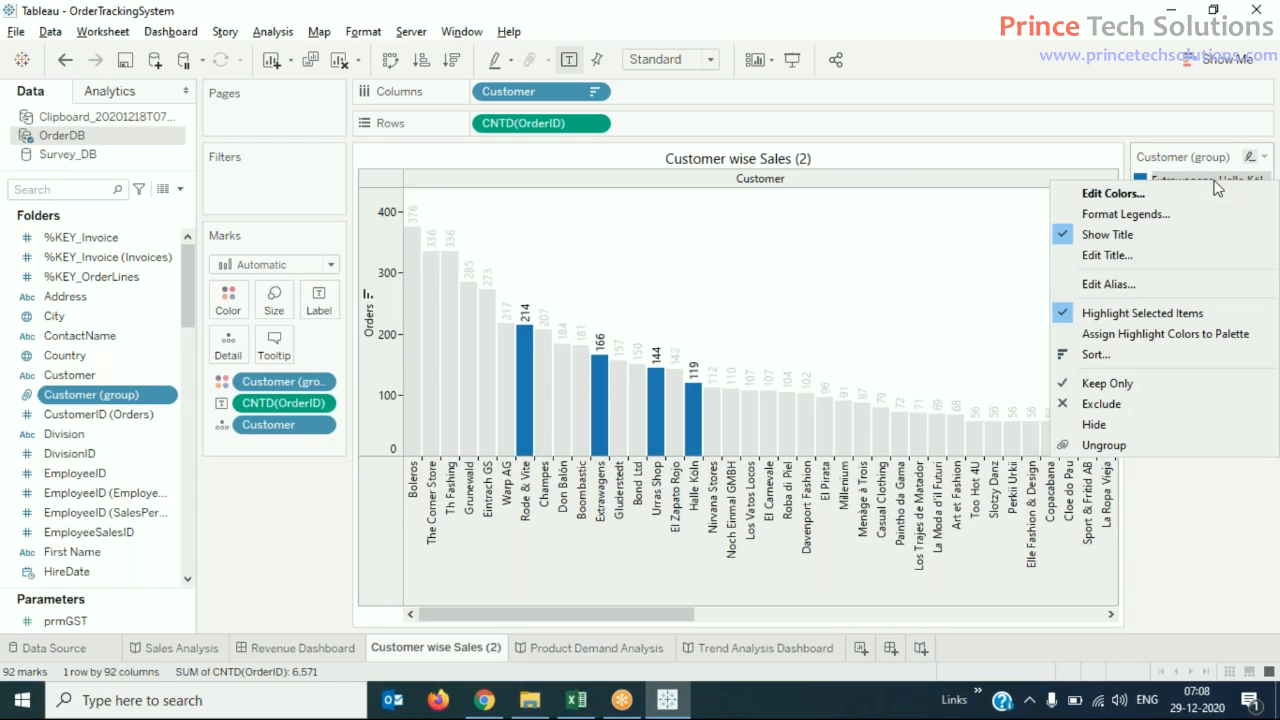
pyautogui.click(1125, 289)
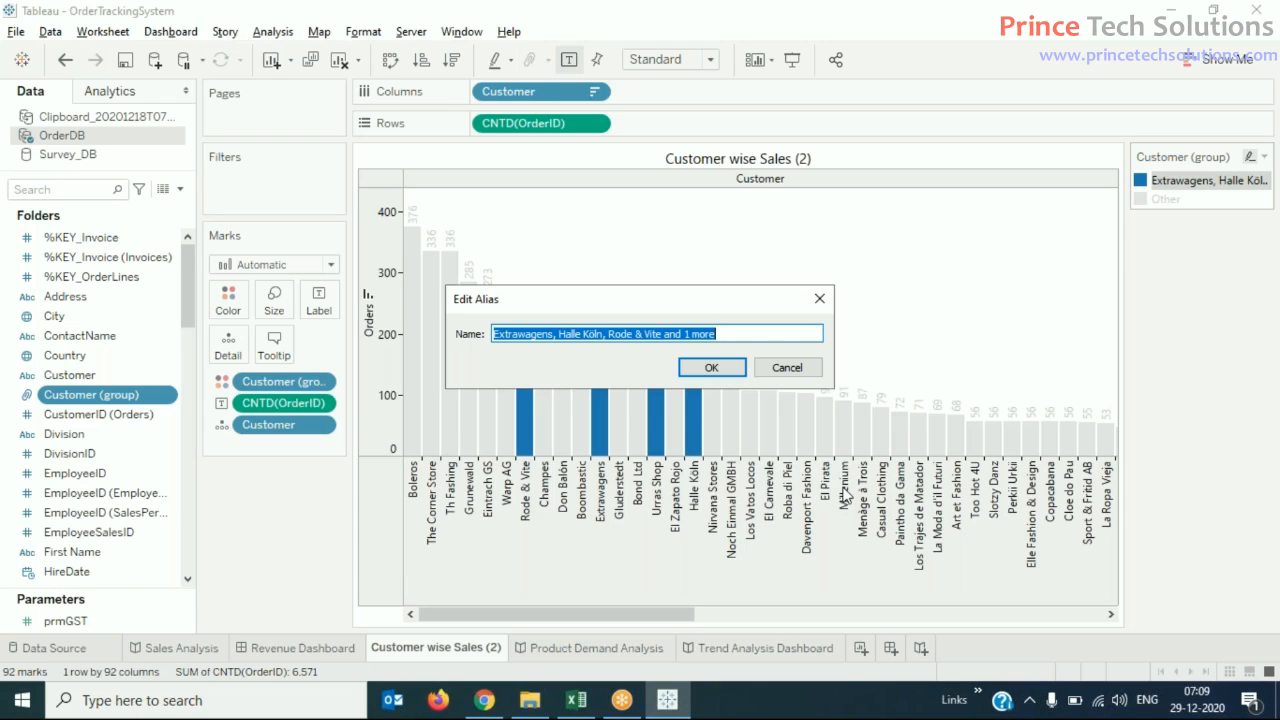
pyautogui.write('M')
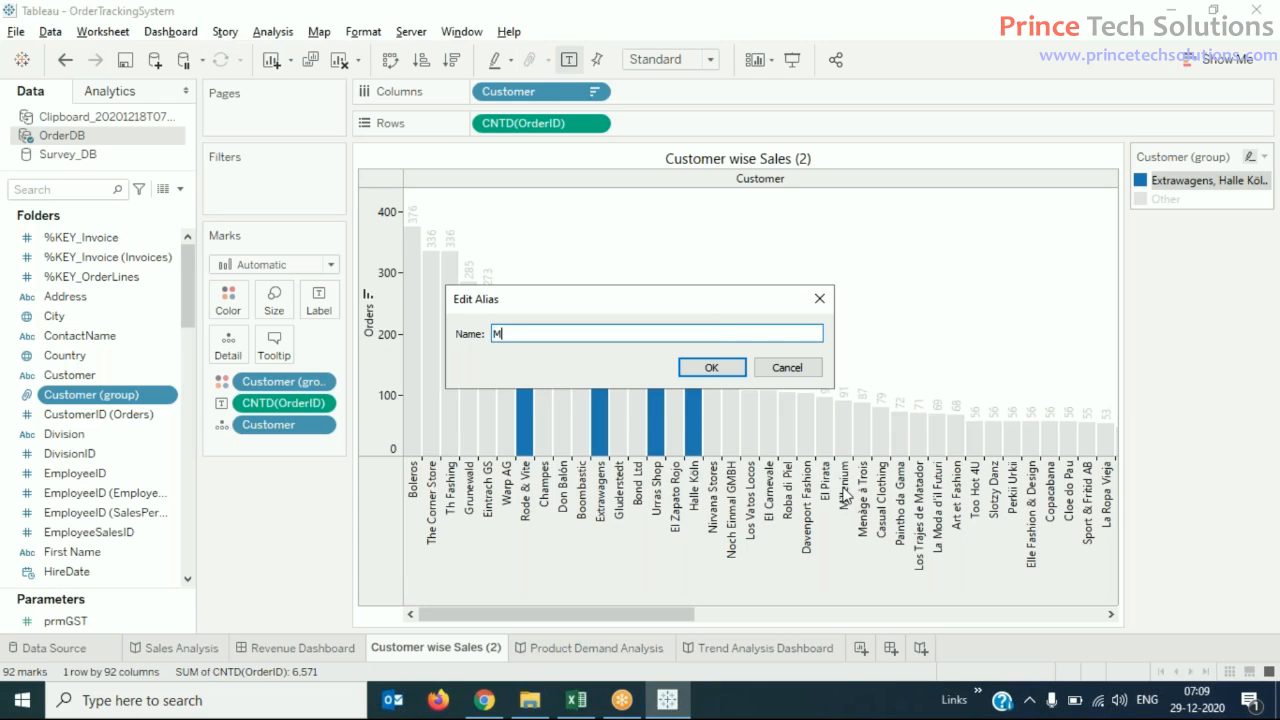
pyautogui.write('iddle Easi')
pyautogui.press('BackSpace')
pyautogui.write('t')
pyautogui.click(712, 367)
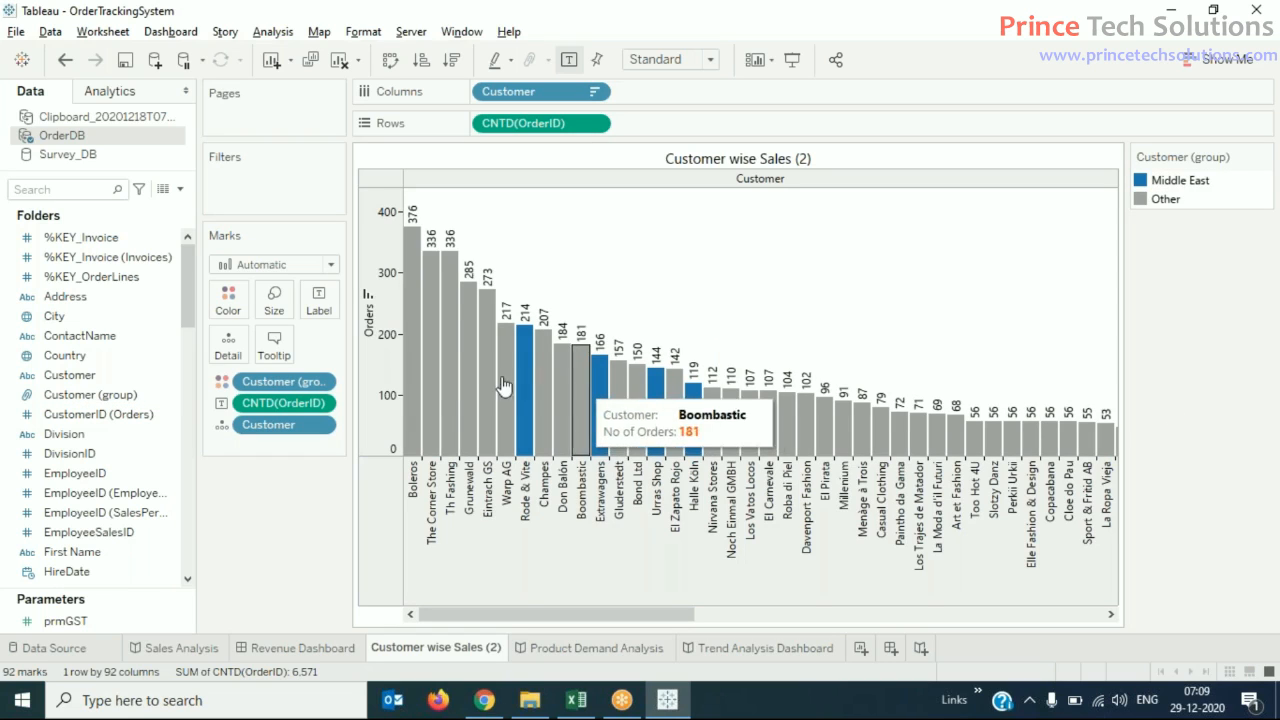
# - Group the customers Boleros, The Corner Store and Eintrach GS in the bar chart
pyautogui.click(421, 401)
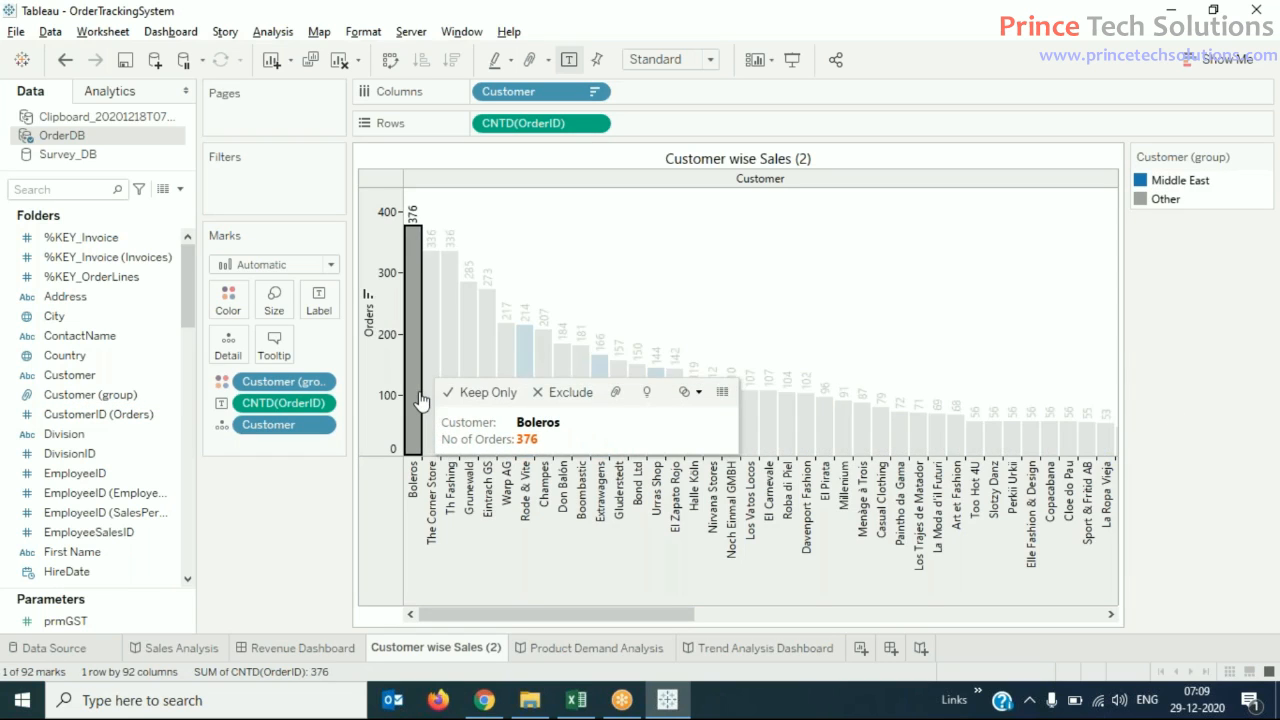
pyautogui.keyDown('ctrl'); pyautogui.click(428, 370); pyautogui.keyUp('ctrl')
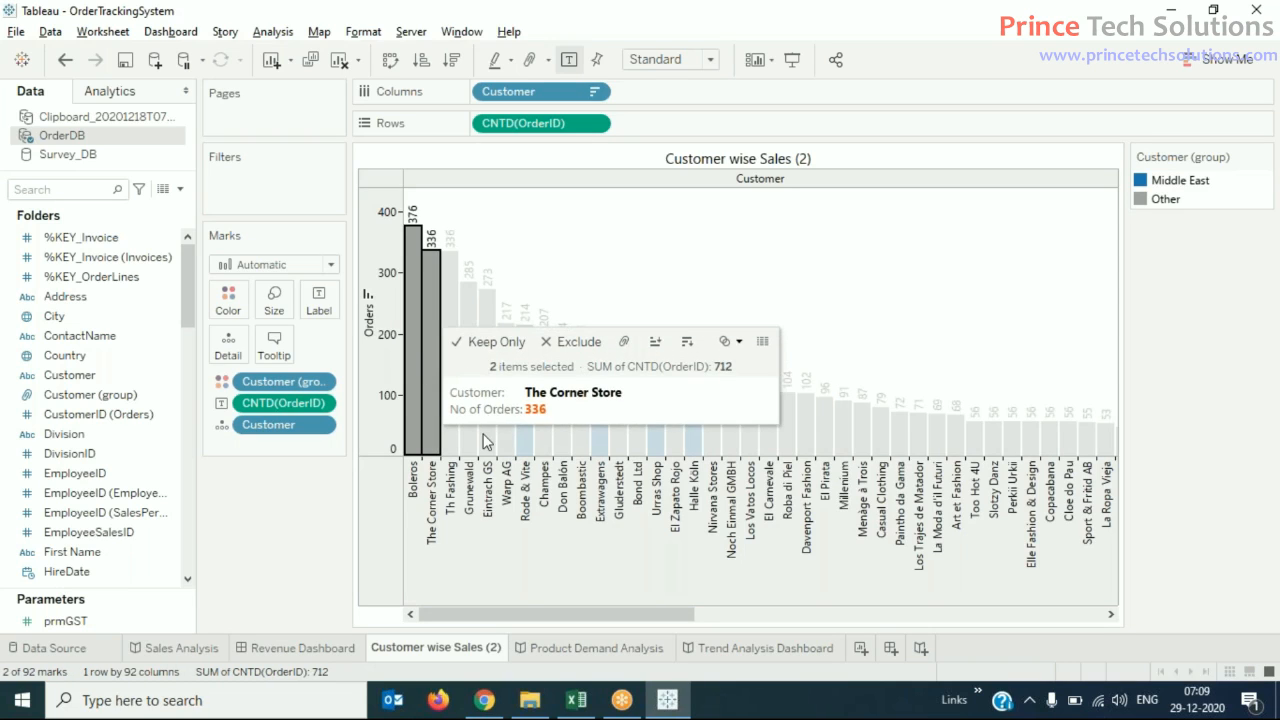
pyautogui.keyDown('ctrl'); pyautogui.click(484, 446); pyautogui.keyUp('ctrl')
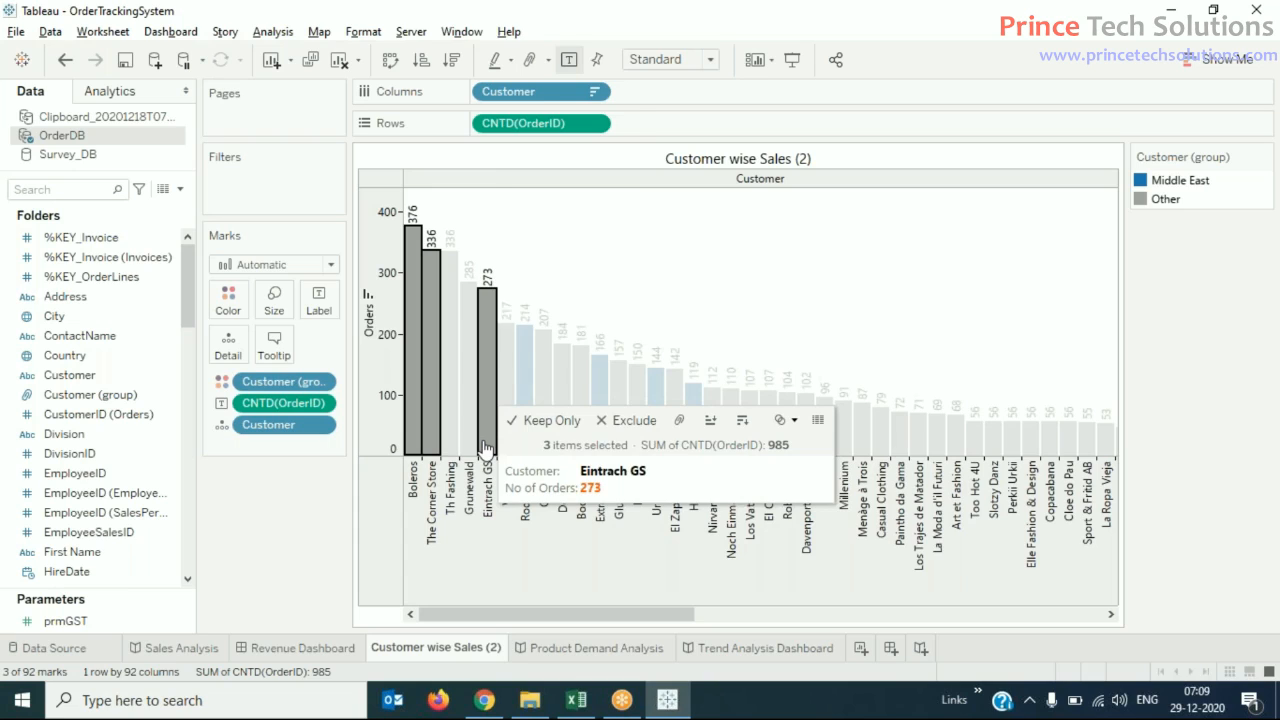
pyautogui.rightClick(484, 446)
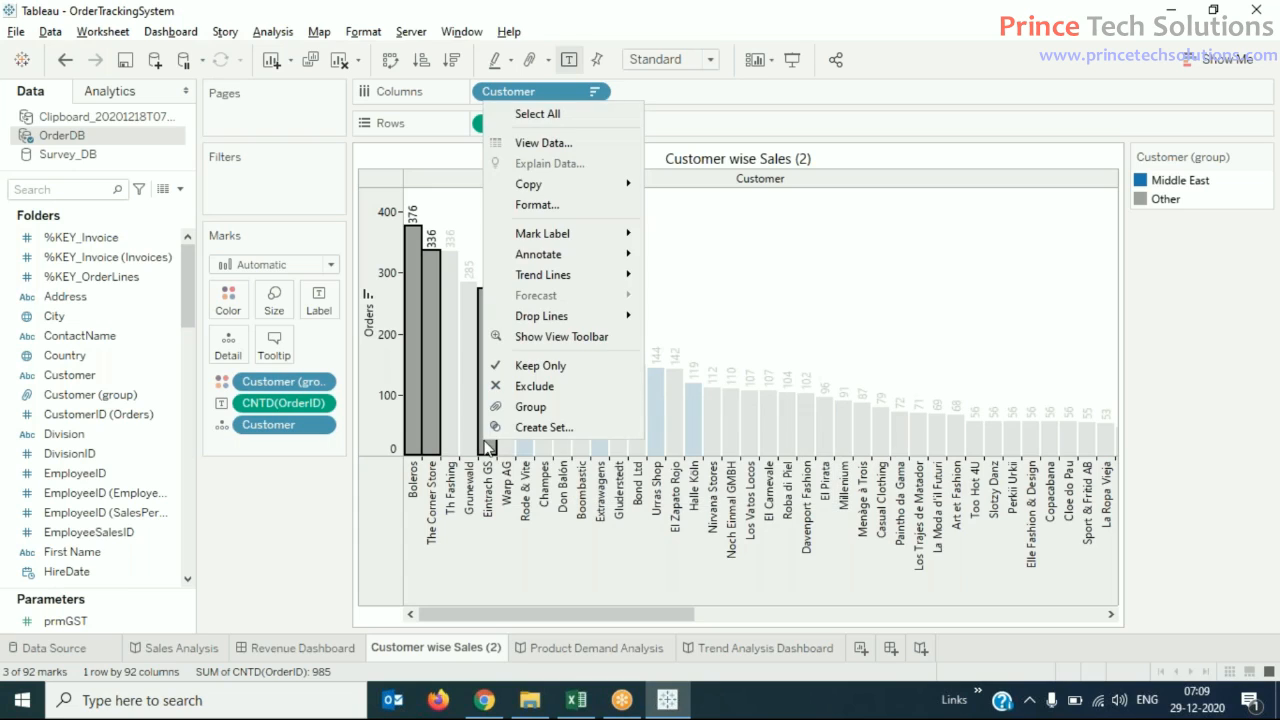
pyautogui.click(550, 409)
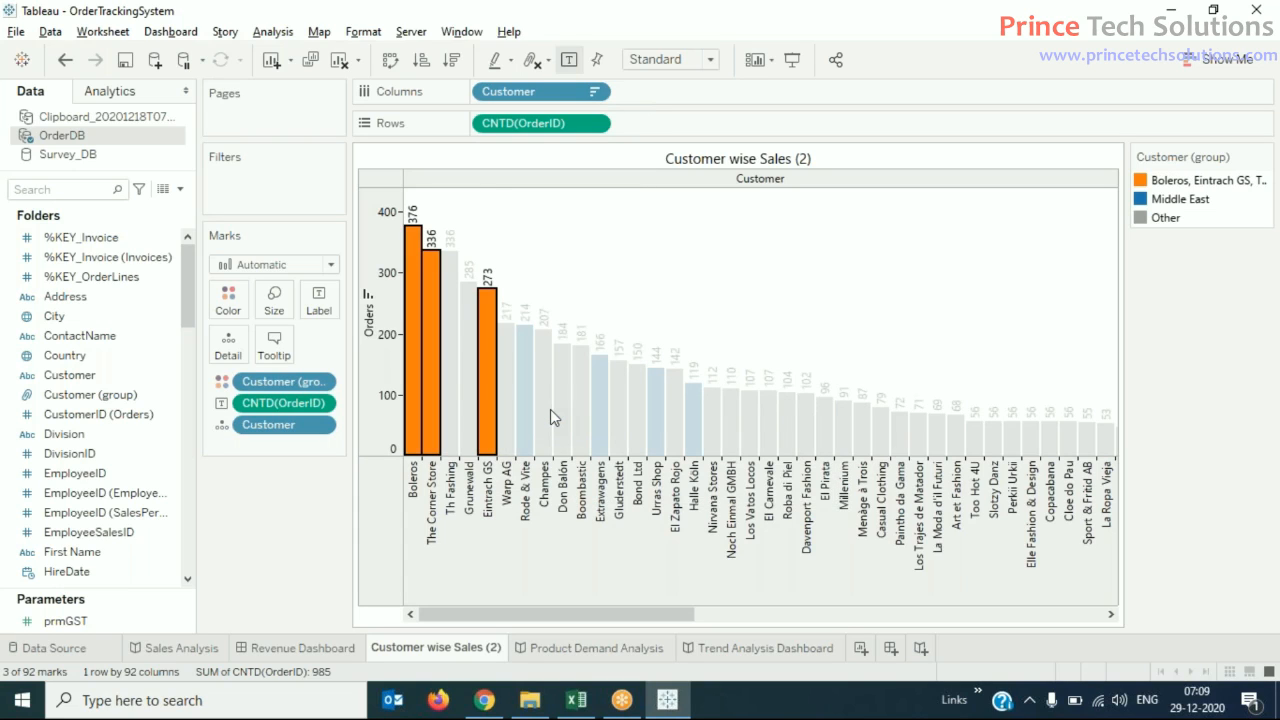
# - Set the alias of the group containing Boleros and Eintrach GS to "Europian"
pyautogui.rightClick(1209, 184)
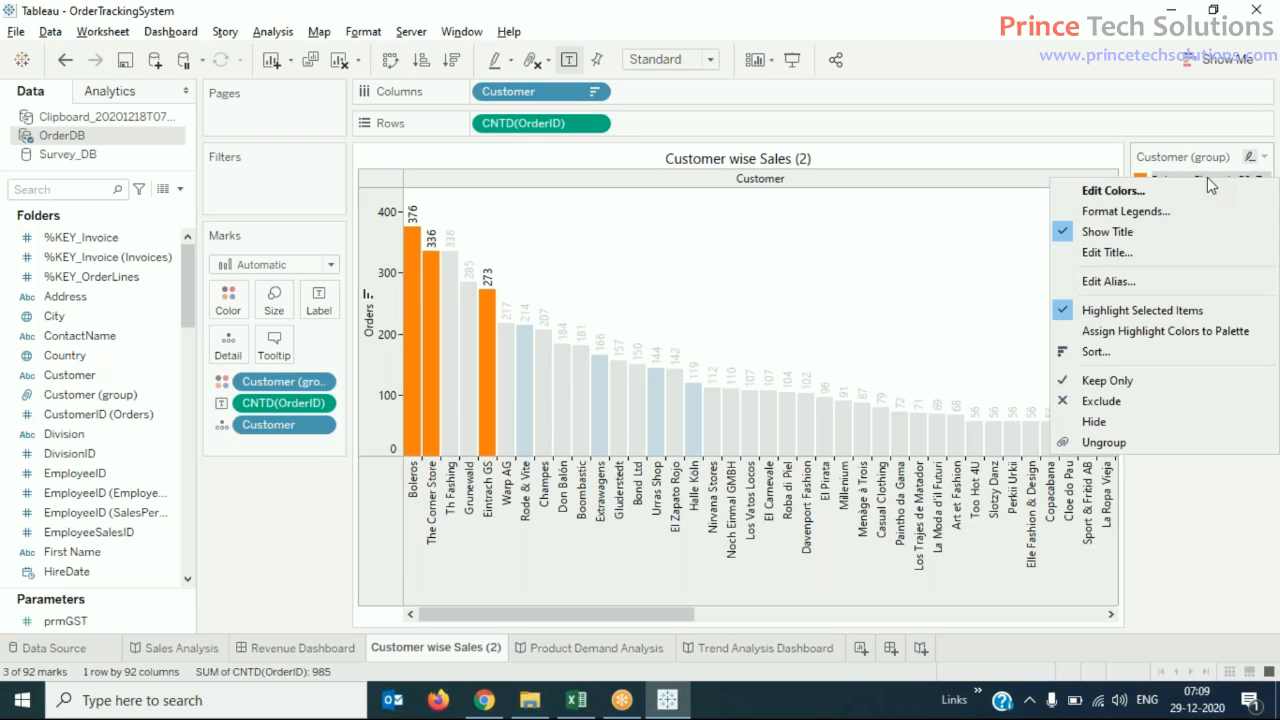
pyautogui.click(1117, 284)
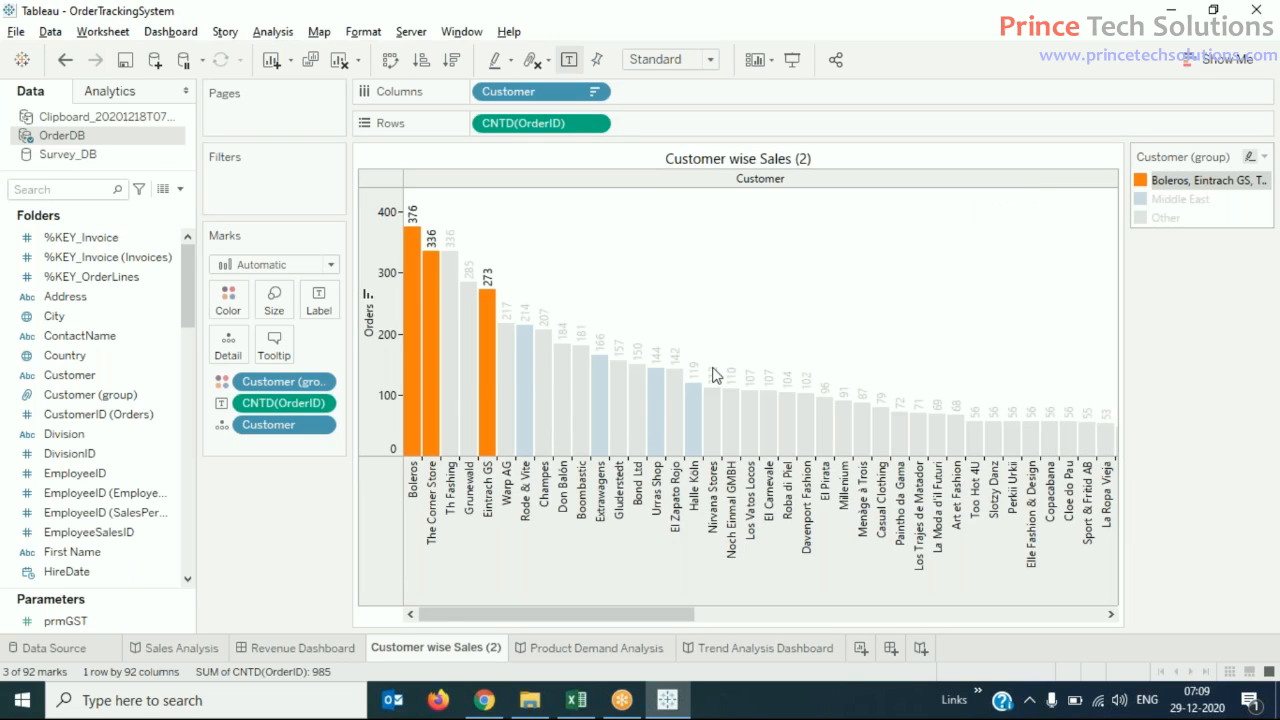
pyautogui.write('E')
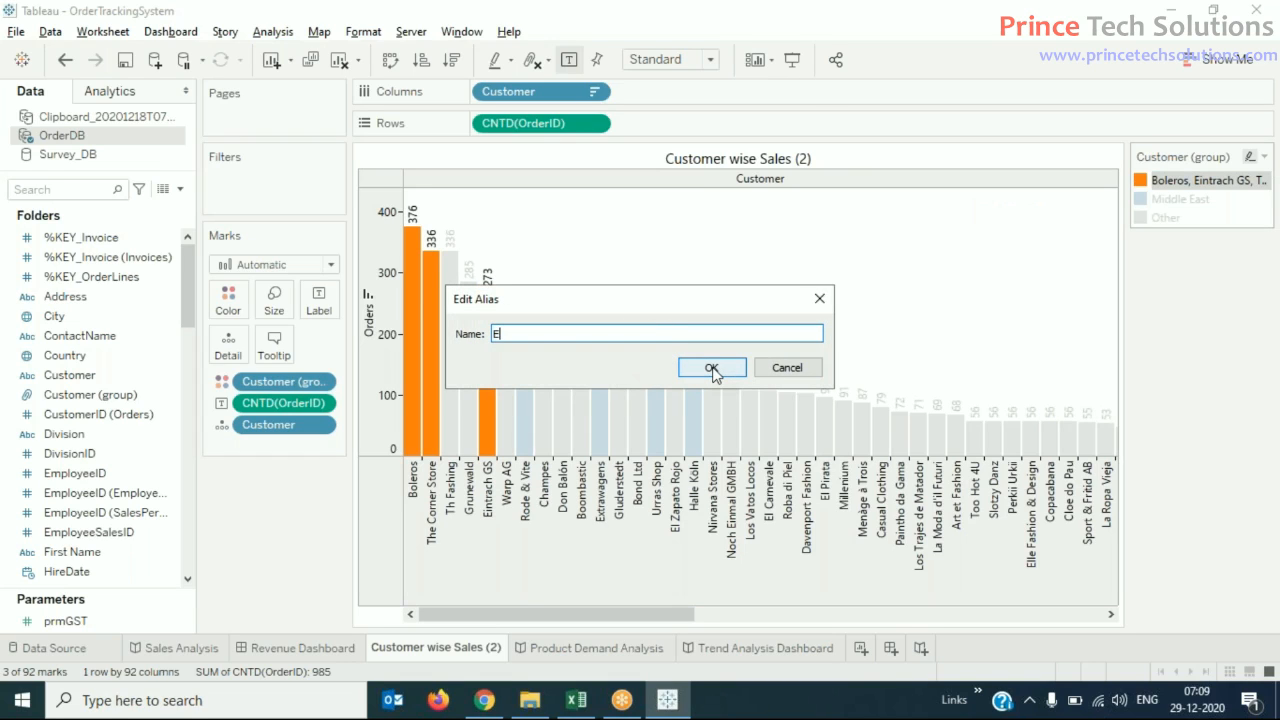
pyautogui.write('uropian')
pyautogui.click(712, 368)
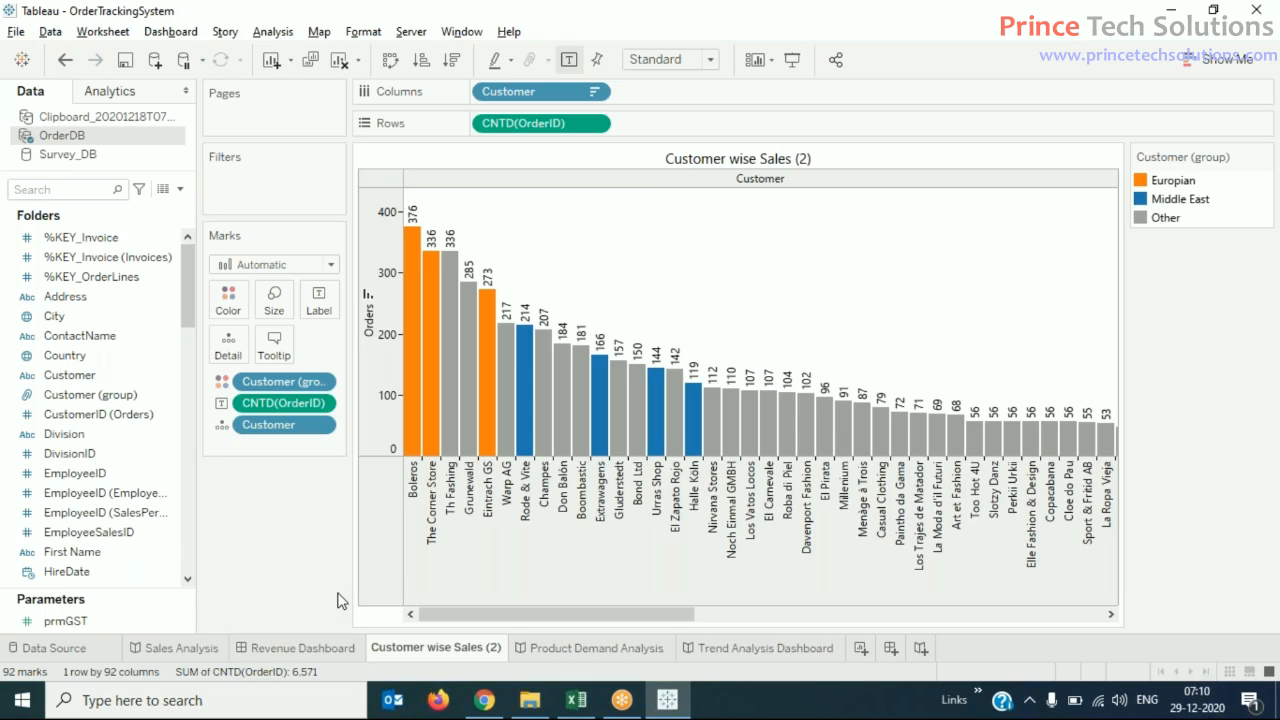
pyautogui.moveTo(727, 428)
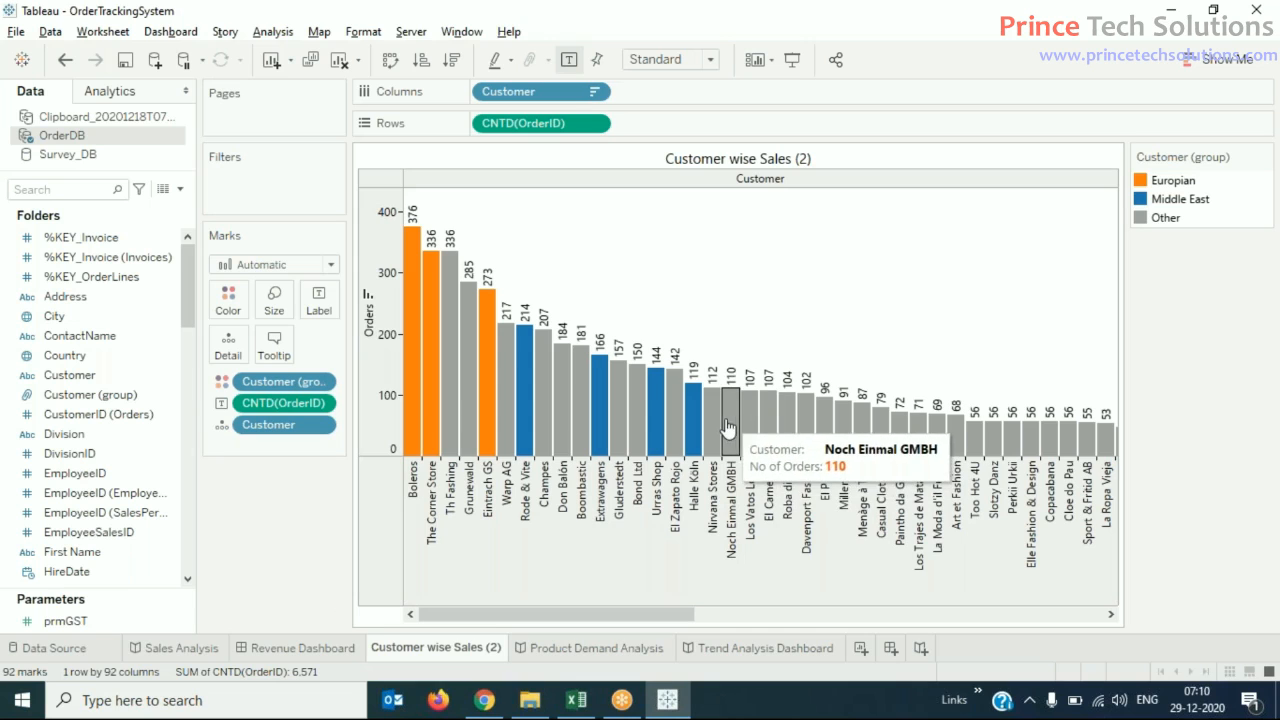
pyautogui.click(674, 432)
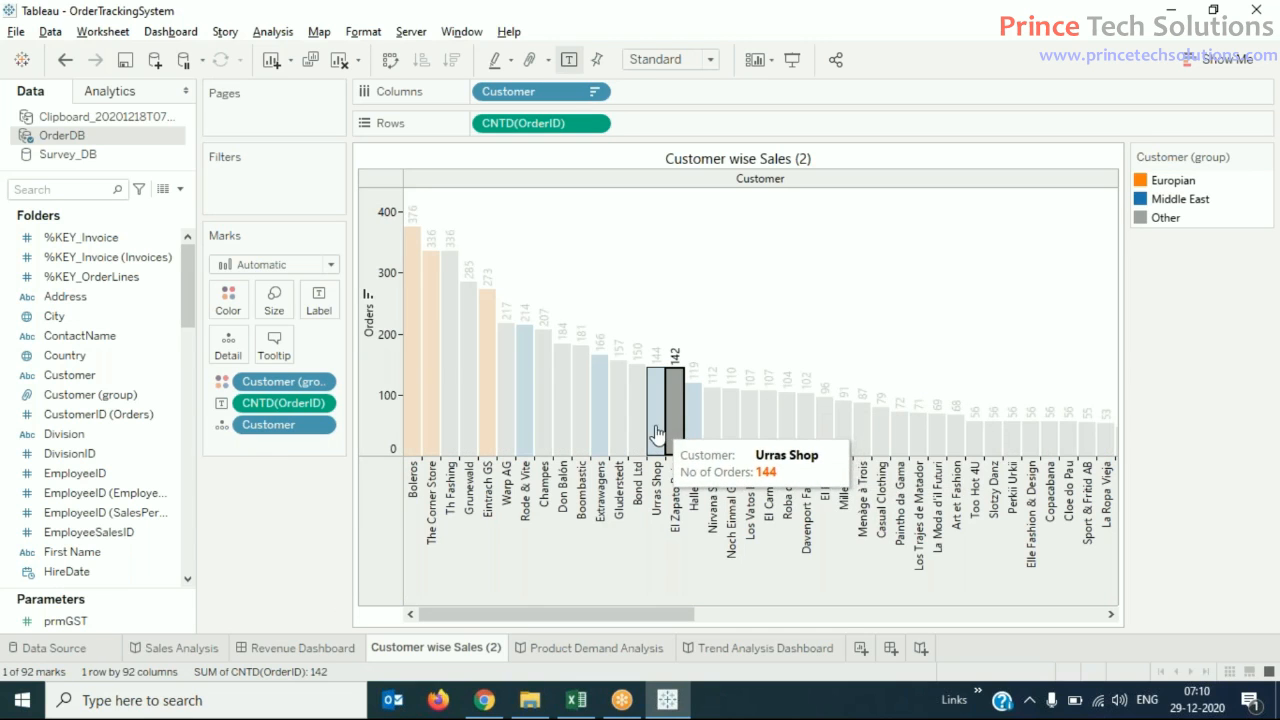
pyautogui.click(834, 352)
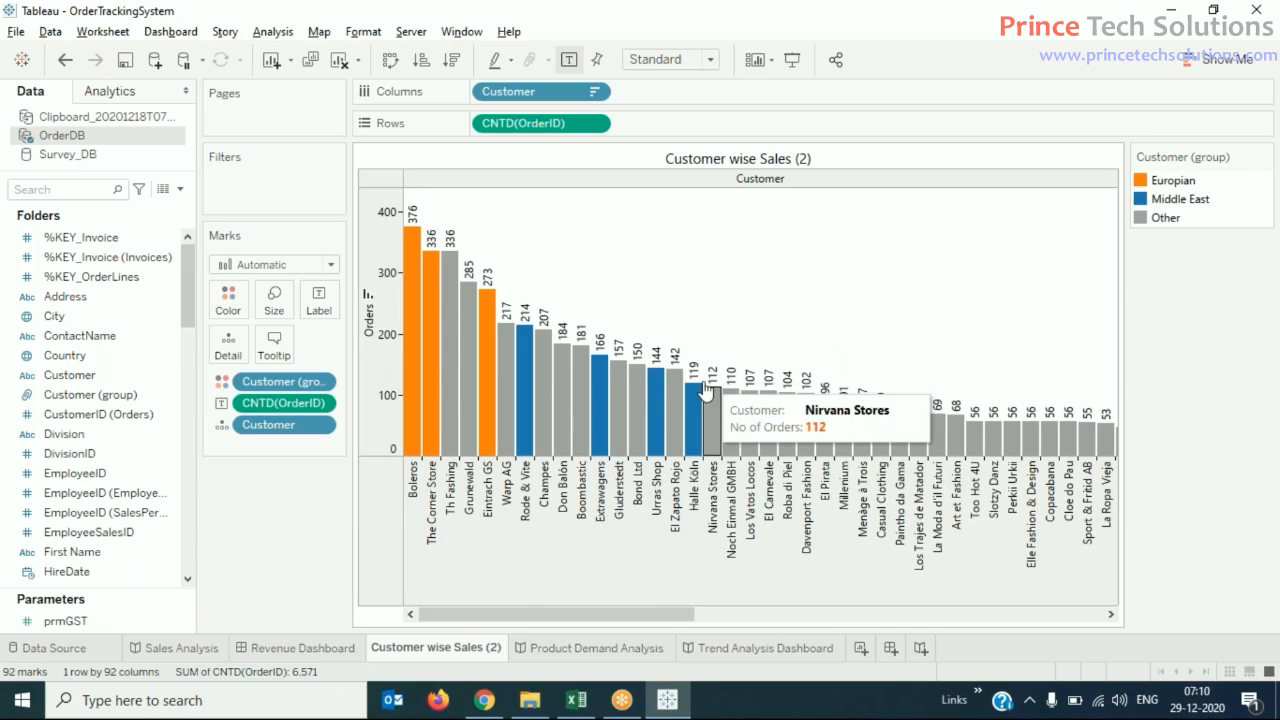
# - Group the customers Gluderstedt, Bond Ltd, El Zapato Rojo and Boombastic, and clear the bar selection
pyautogui.click(618, 430)
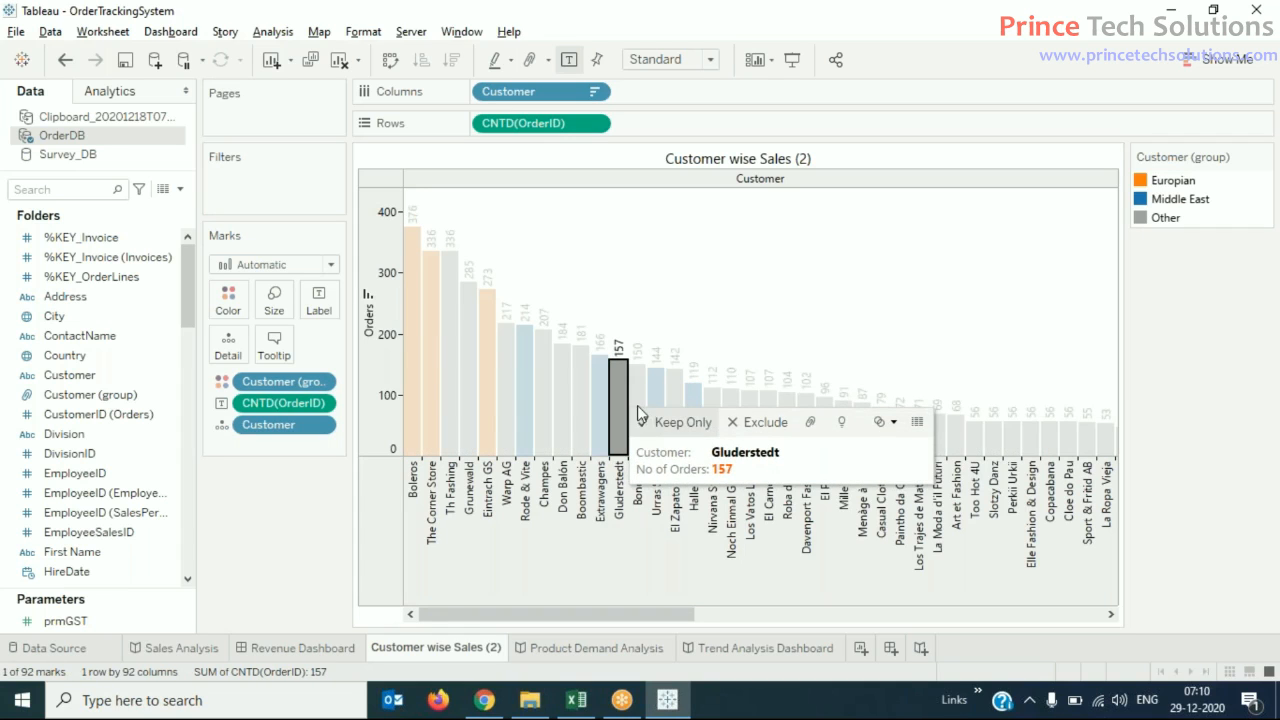
pyautogui.keyDown('ctrl'); pyautogui.click(637, 410); pyautogui.keyUp('ctrl')
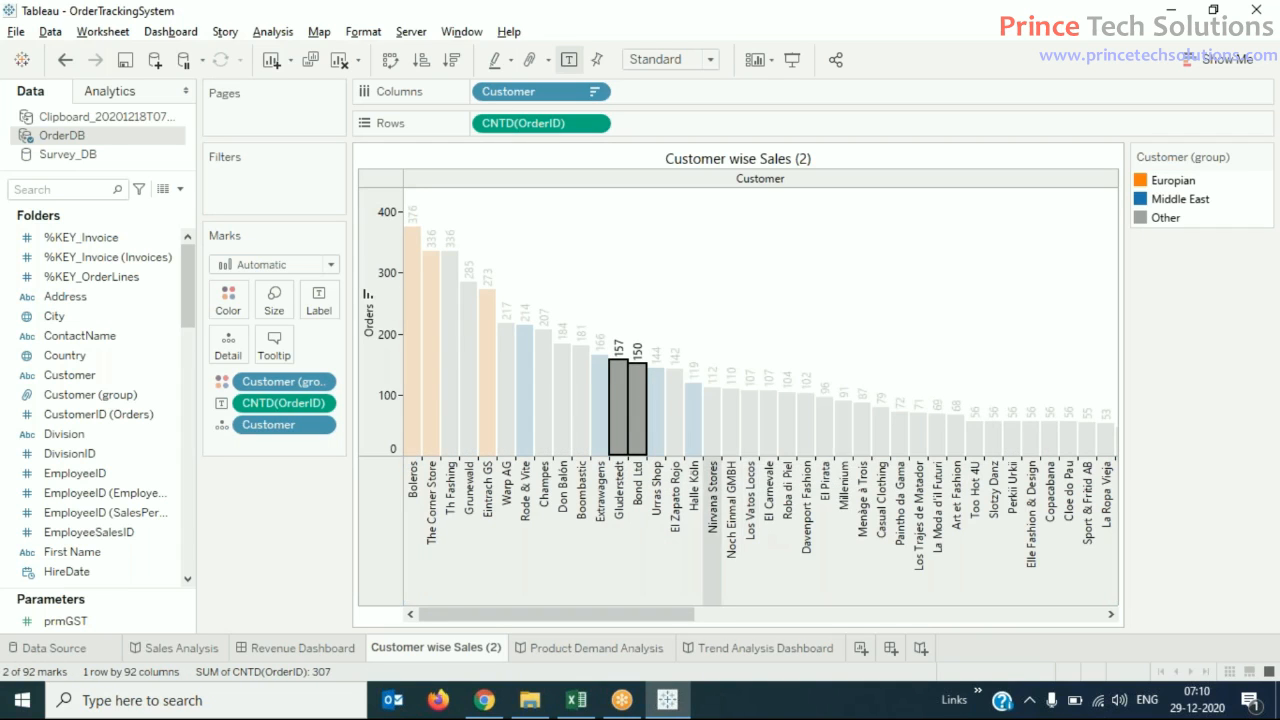
pyautogui.keyDown('ctrl'); pyautogui.click(674, 440); pyautogui.keyUp('ctrl')
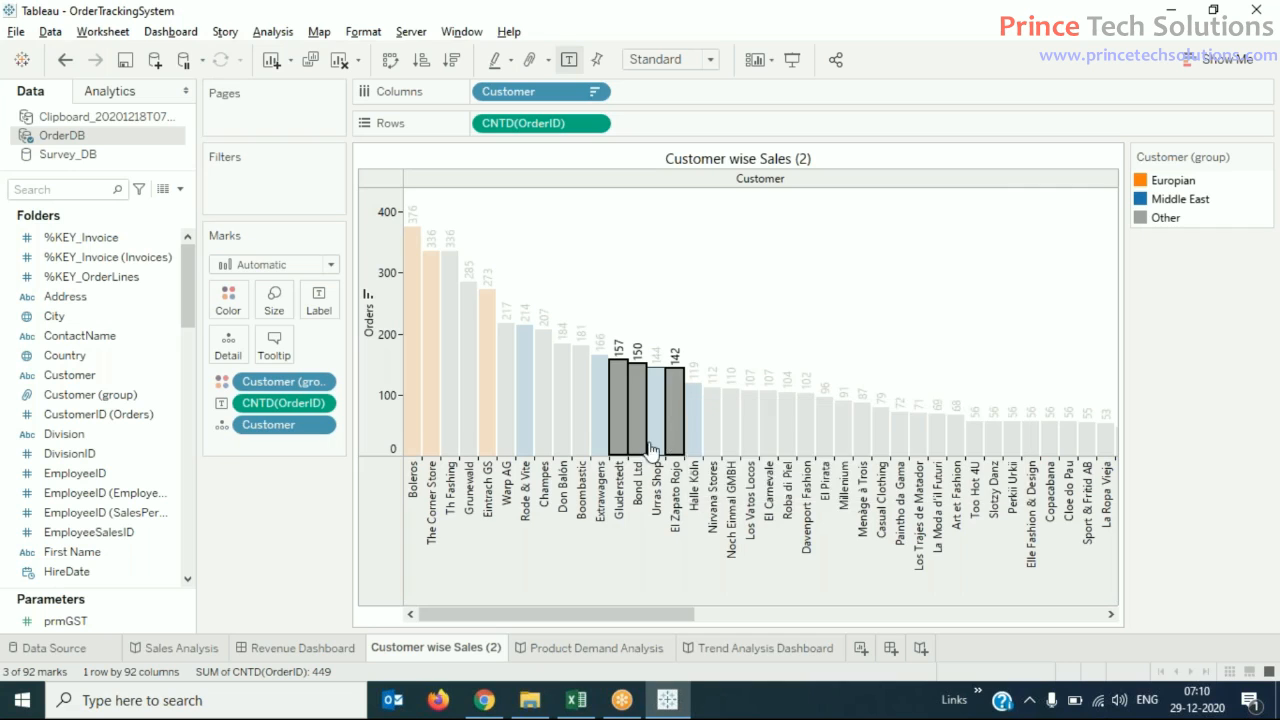
pyautogui.keyDown('ctrl'); pyautogui.click(586, 424); pyautogui.keyUp('ctrl')
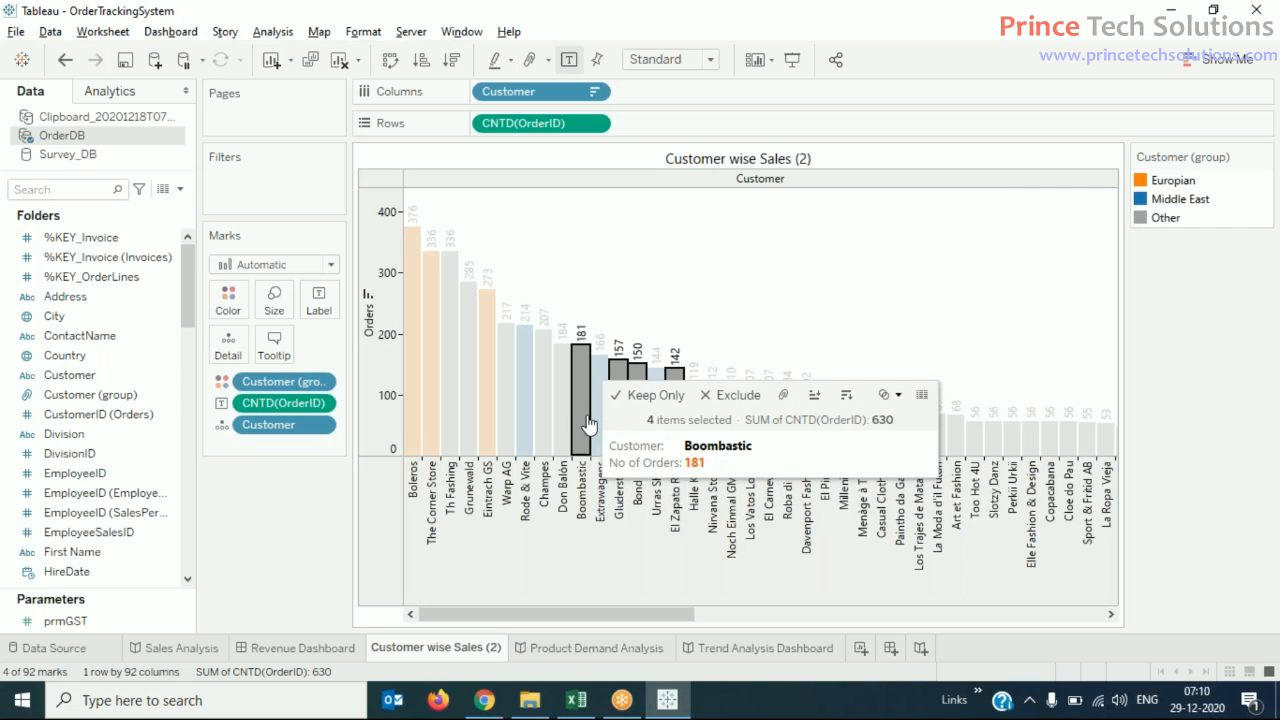
pyautogui.click(782, 396)
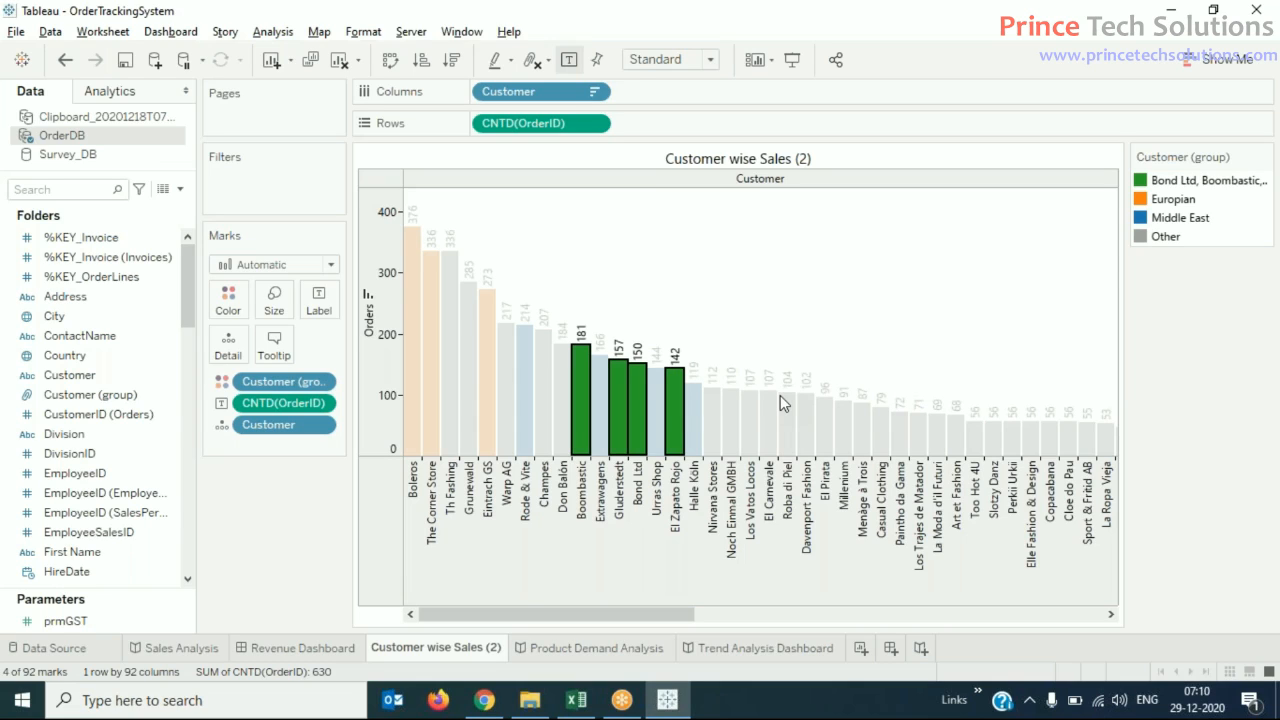
pyautogui.click(1162, 375)
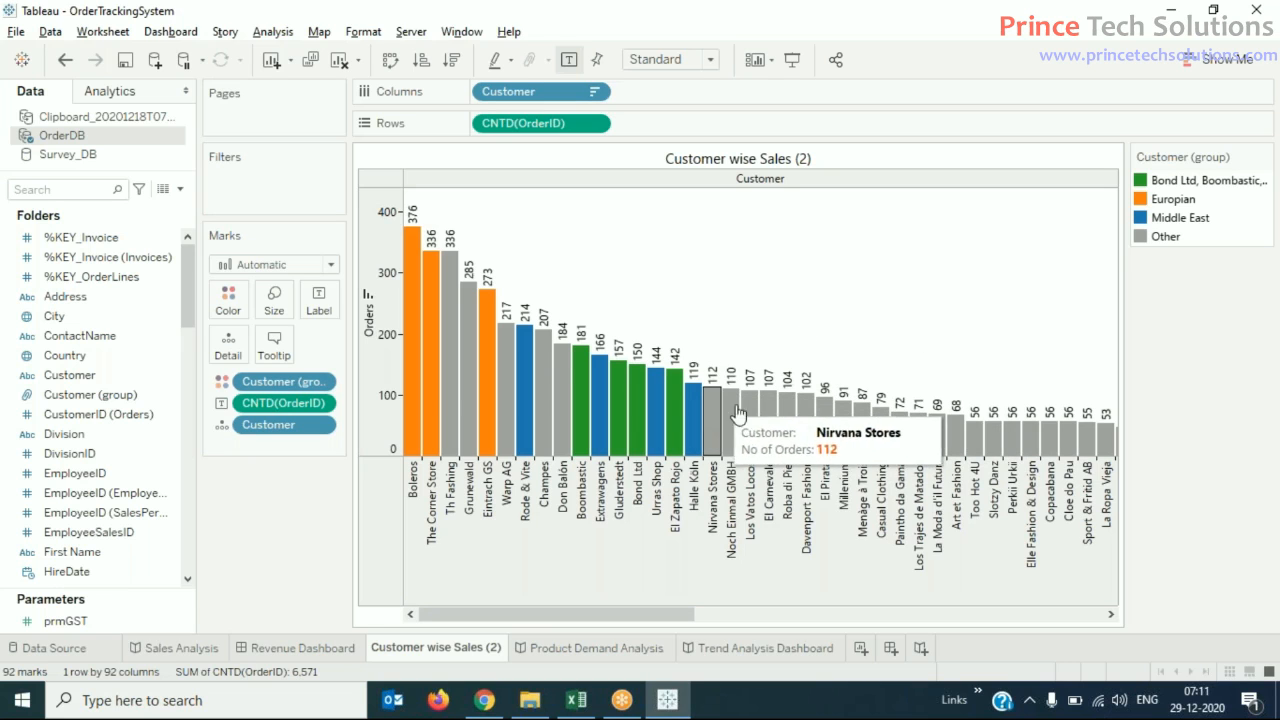
# - Set the alias of the group containing Bond Ltd and Boombastic to "North American"
pyautogui.click(1200, 182)
pyautogui.rightClick(1203, 184)
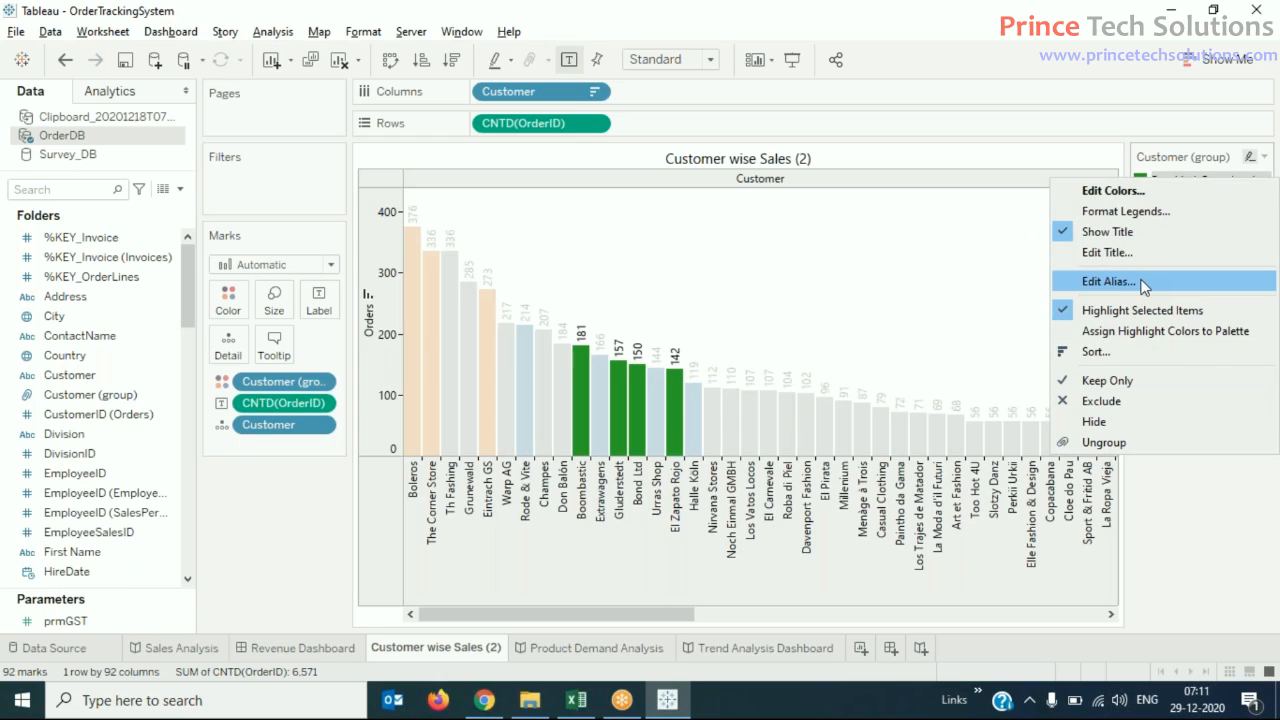
pyautogui.click(1108, 281)
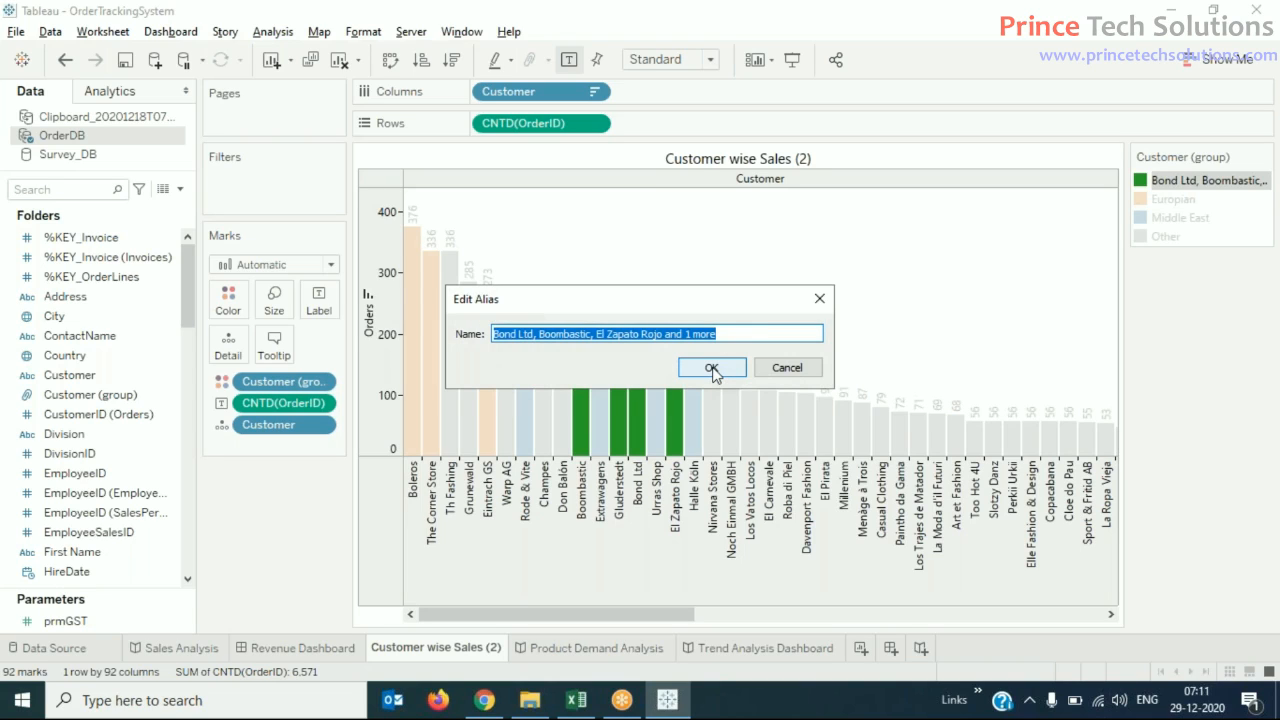
pyautogui.write('N')
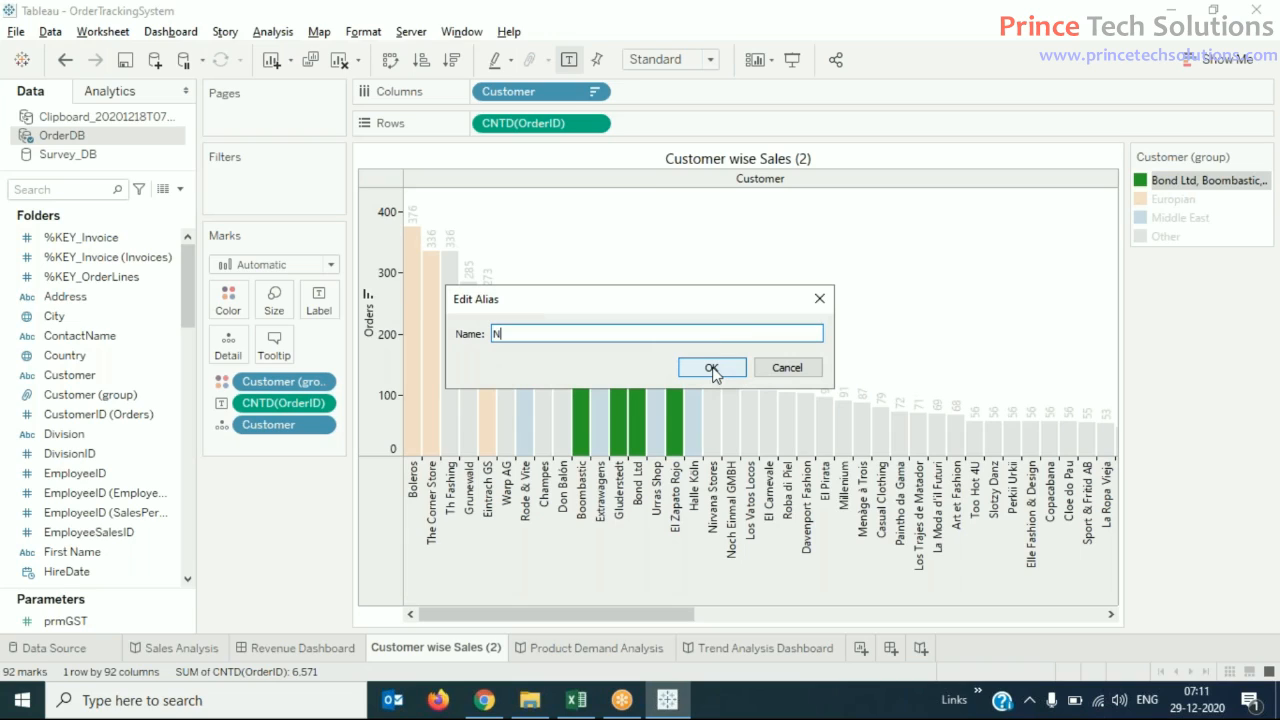
pyautogui.write('orth American')
pyautogui.click(712, 368)
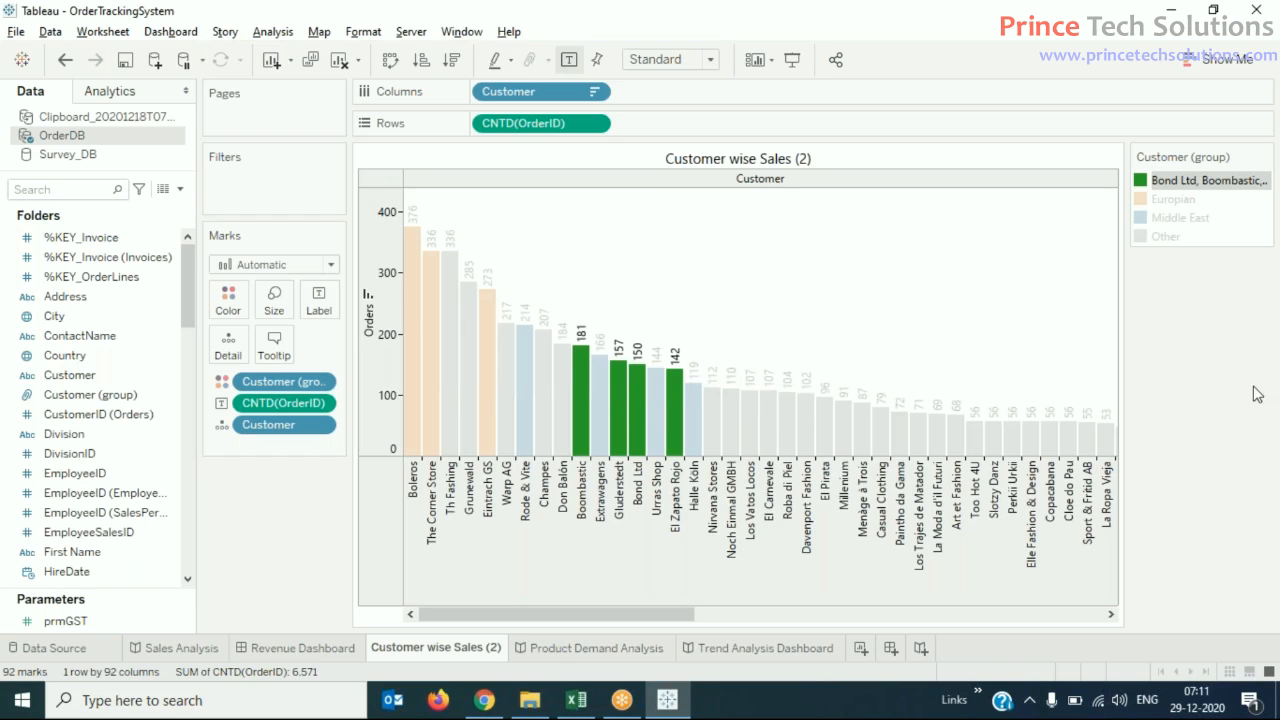
pyautogui.click(1206, 376)
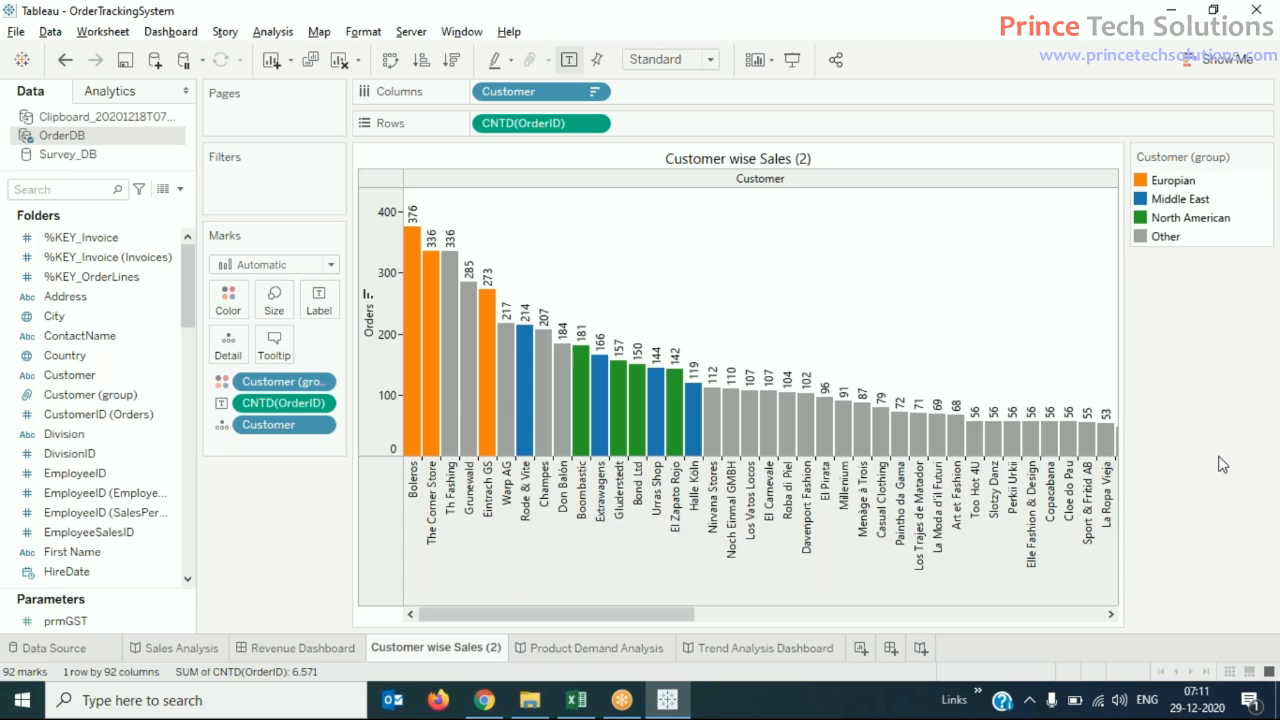
pyautogui.click(455, 392)
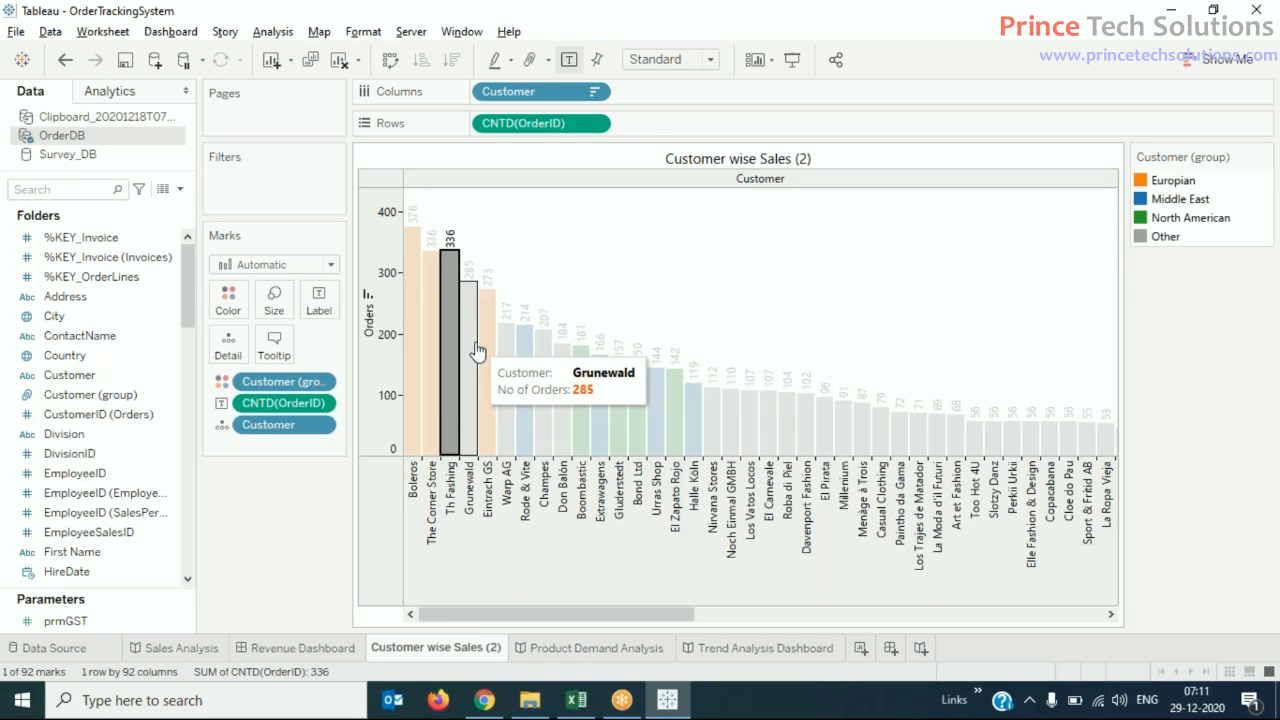
pyautogui.keyDown('ctrl'); pyautogui.click(474, 349); pyautogui.keyUp('ctrl')
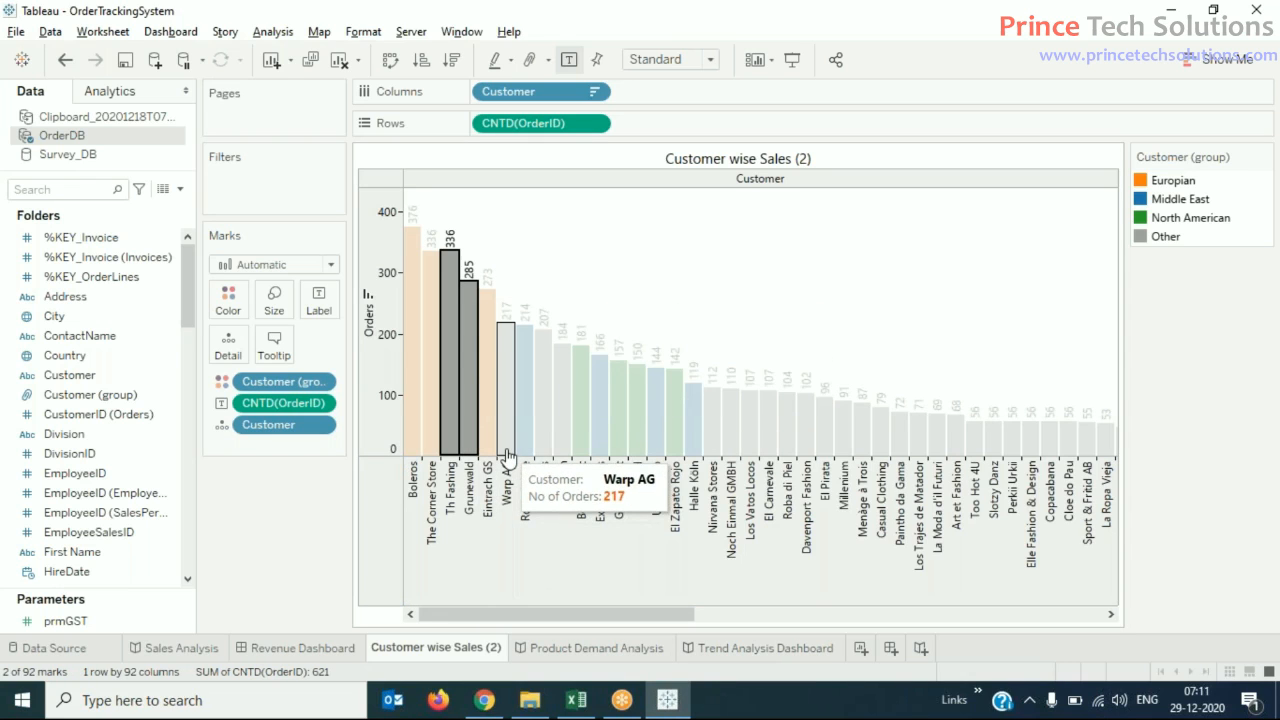
pyautogui.click(1175, 528)
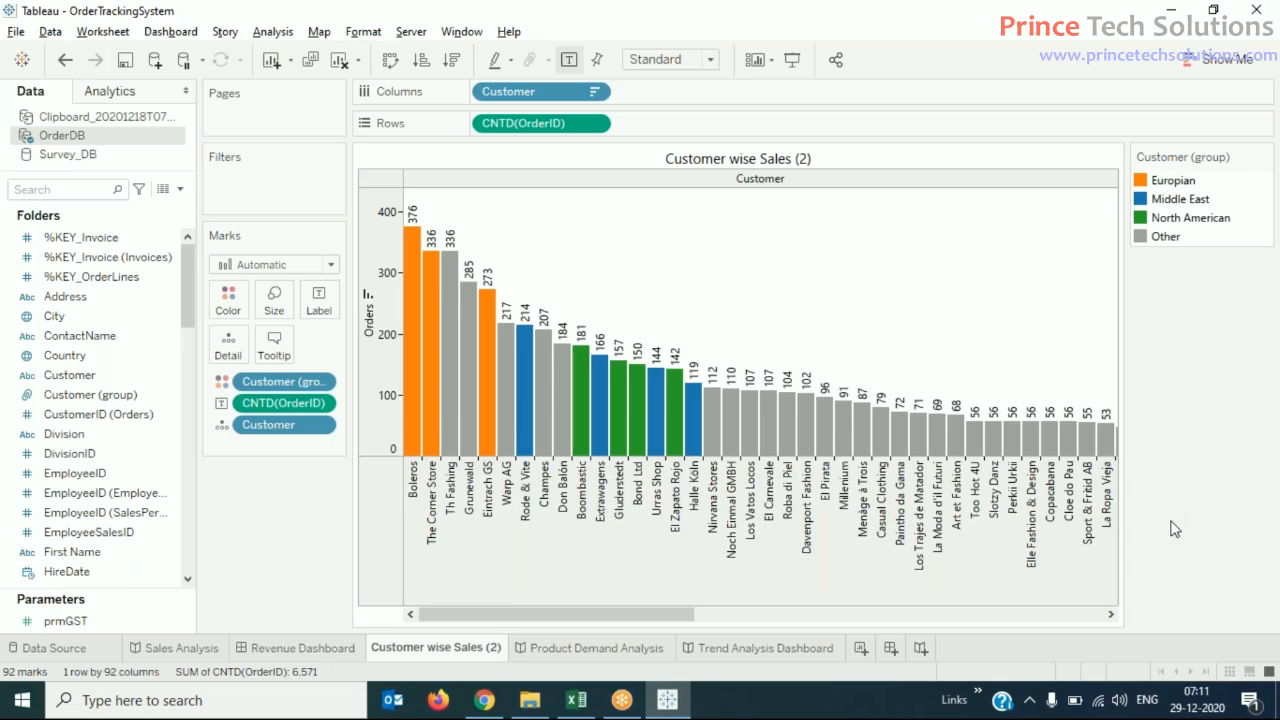
# - Group the customers Th Fashing, Grunewald, Warp AG, Champes and Don Balón, and clear the bar selection
pyautogui.click(446, 393)
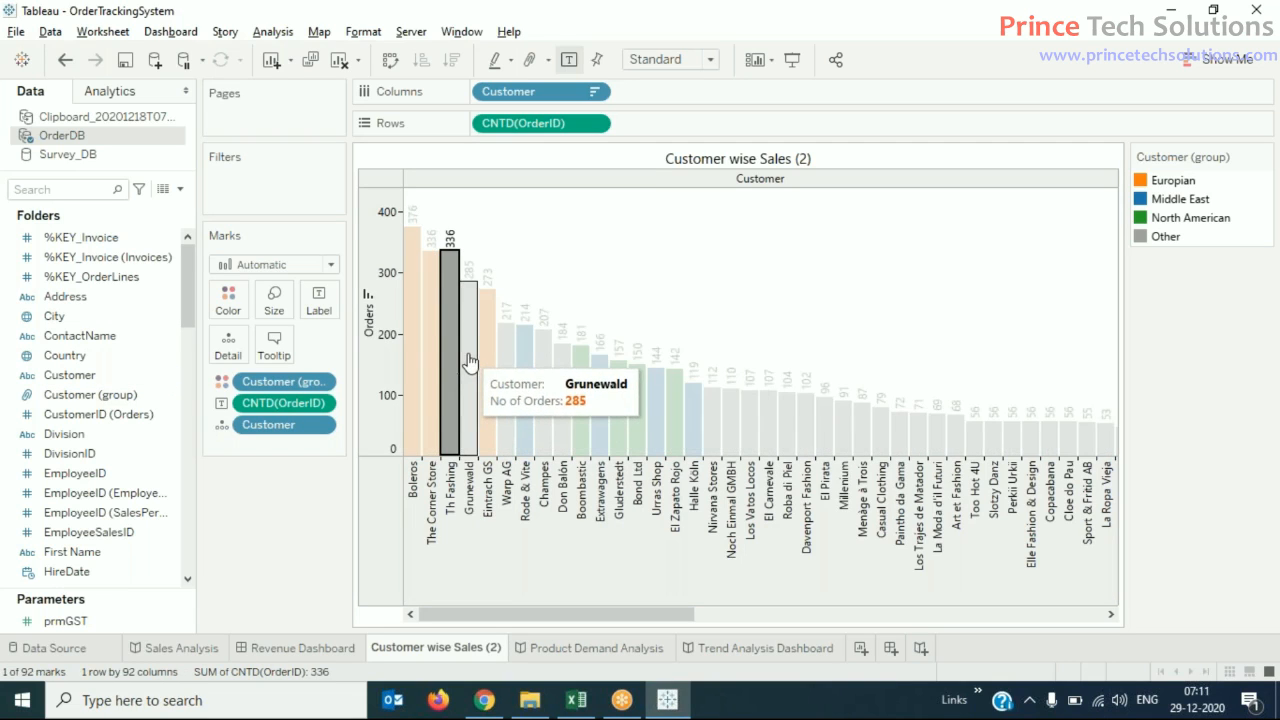
pyautogui.keyDown('ctrl'); pyautogui.click(468, 360); pyautogui.keyUp('ctrl')
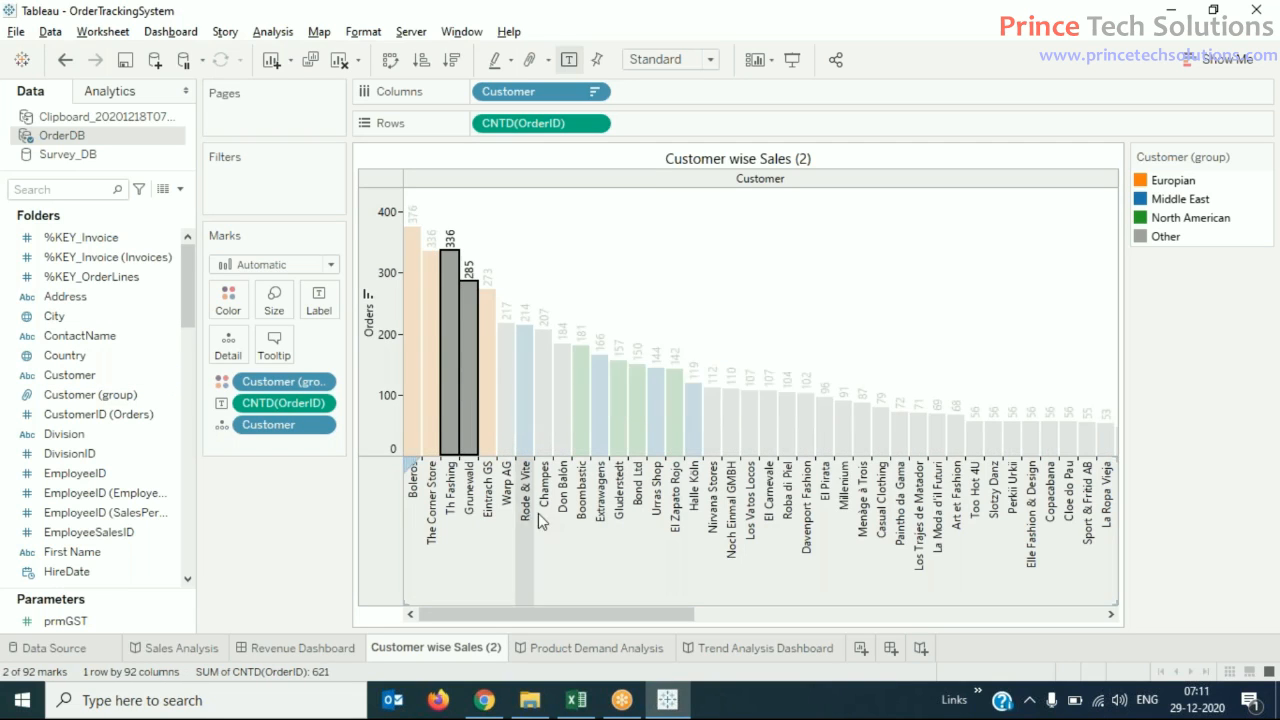
pyautogui.keyDown('ctrl'); pyautogui.click(510, 425); pyautogui.keyUp('ctrl')
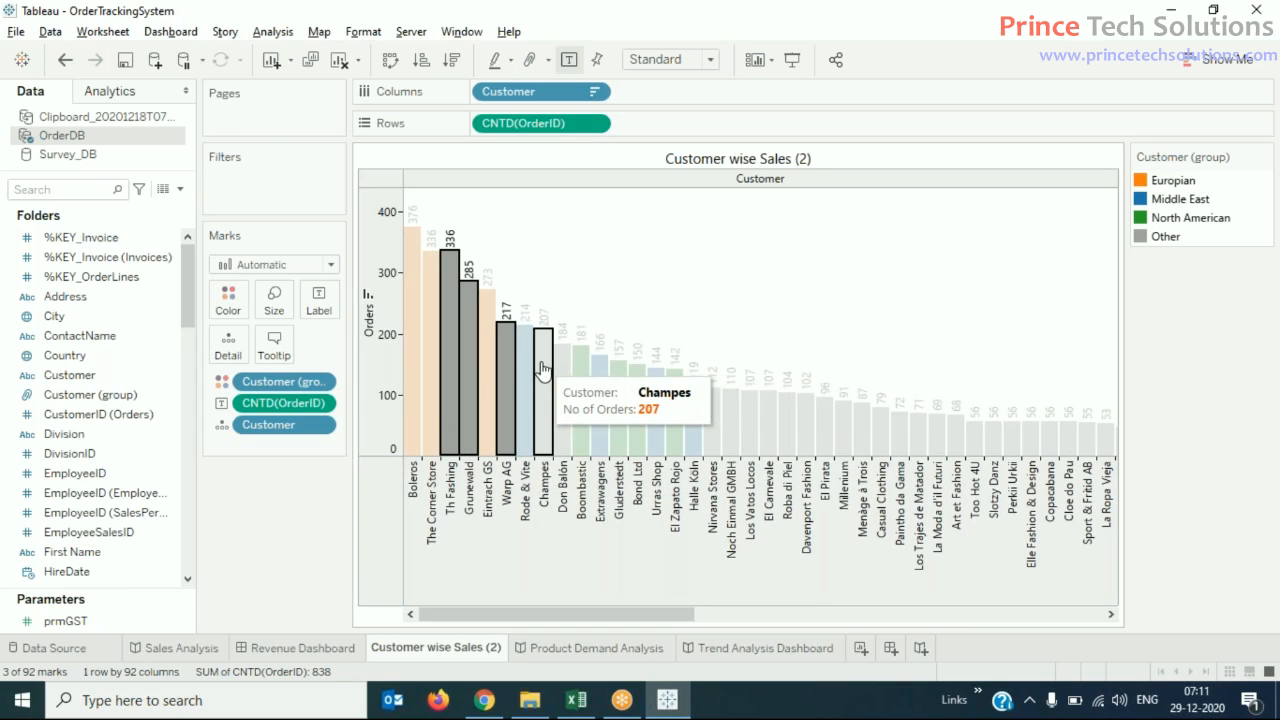
pyautogui.keyDown('ctrl'); pyautogui.click(541, 369); pyautogui.keyUp('ctrl')
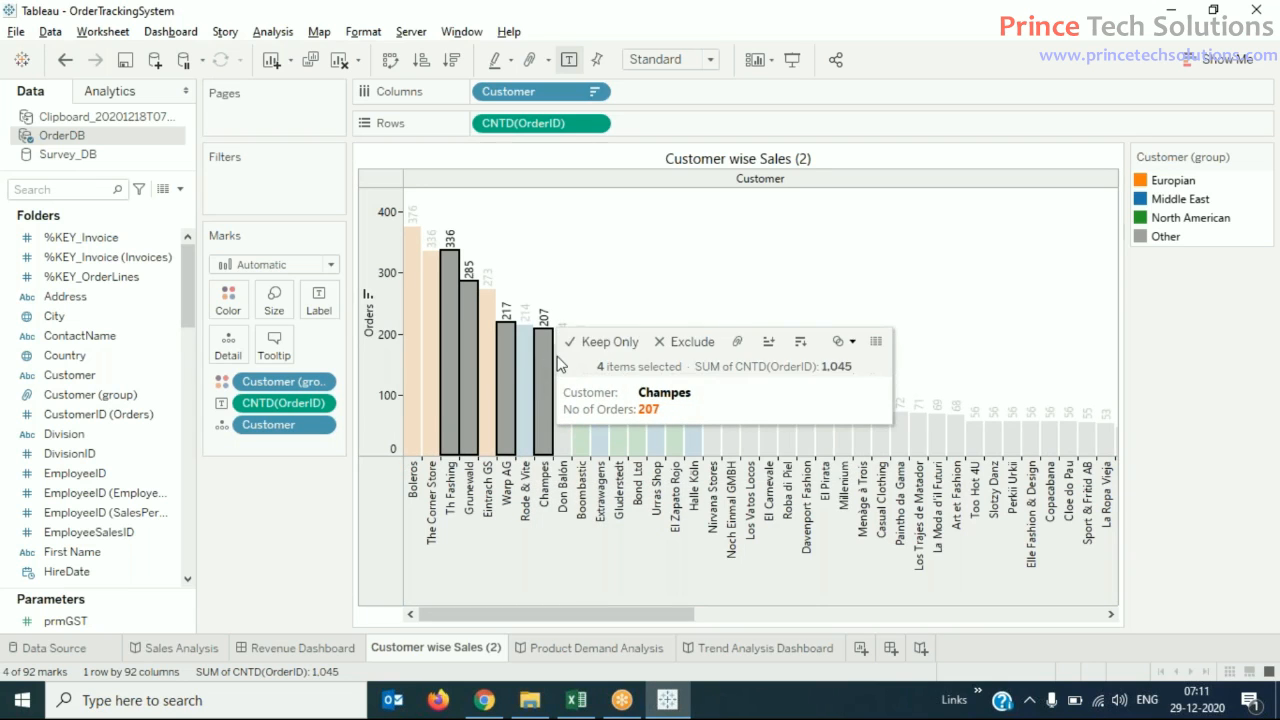
pyautogui.keyDown('ctrl'); pyautogui.click(566, 446); pyautogui.keyUp('ctrl')
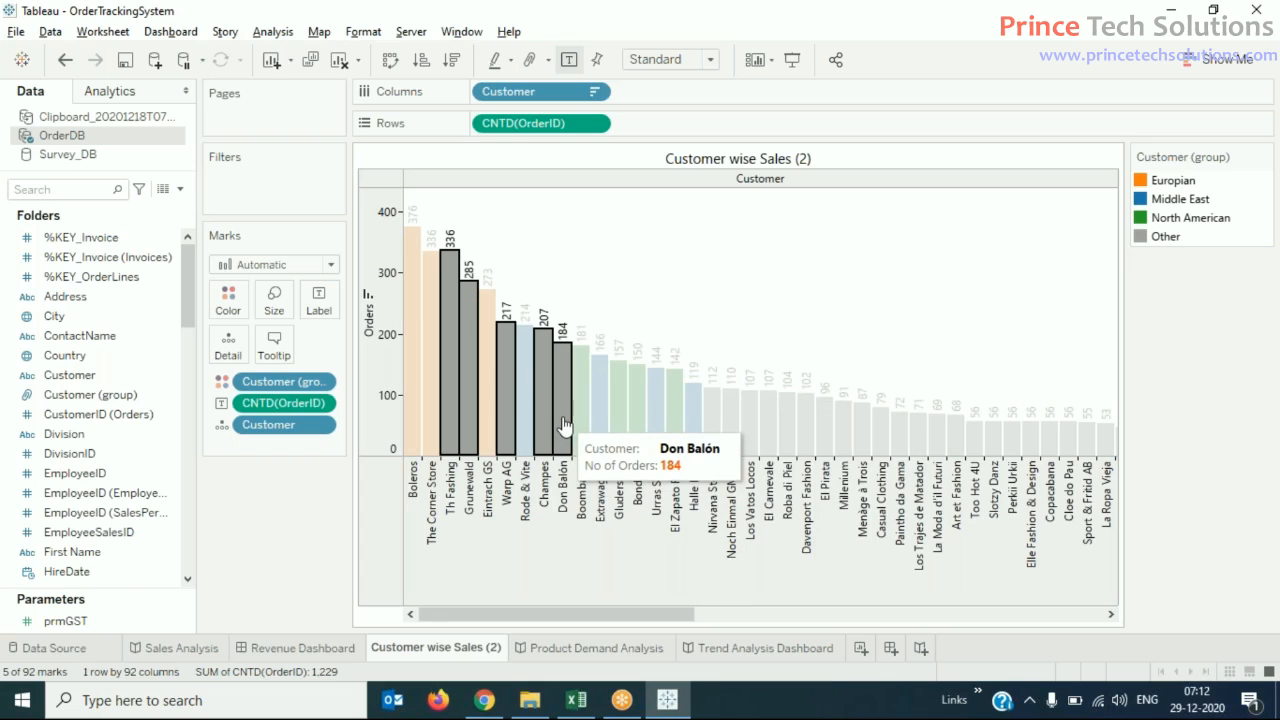
pyautogui.moveTo(565, 426)
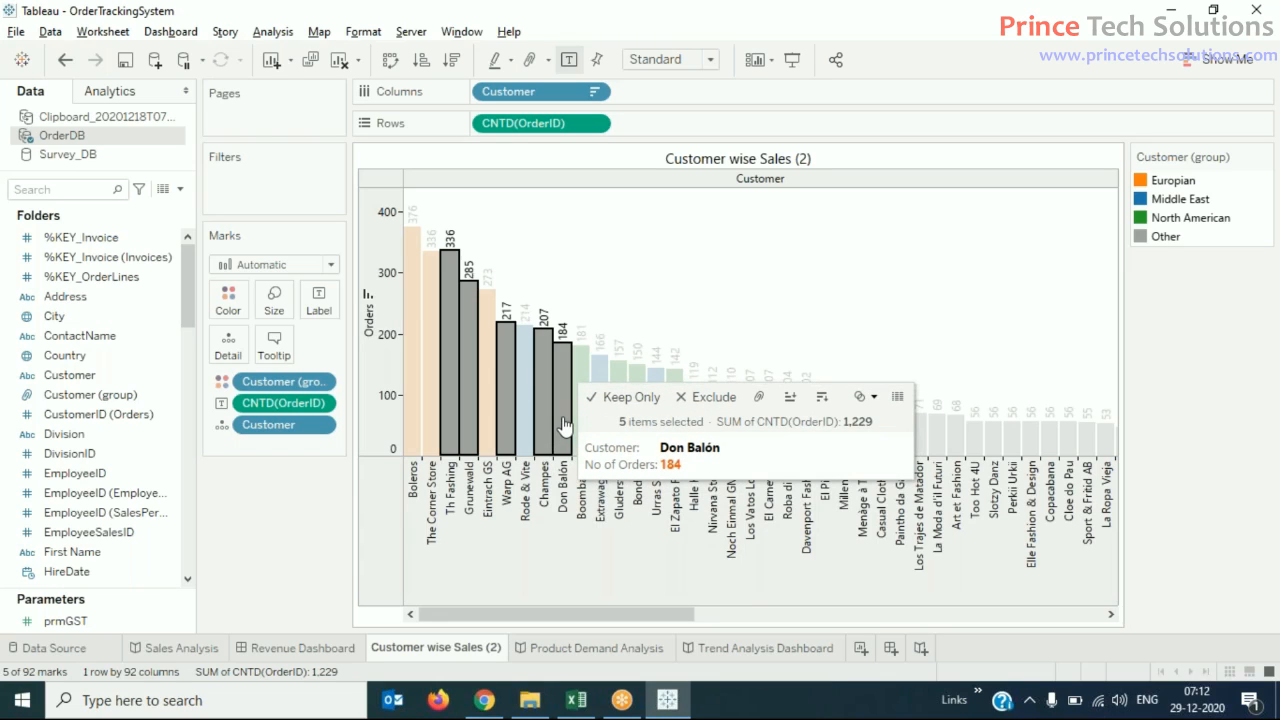
pyautogui.click(761, 397)
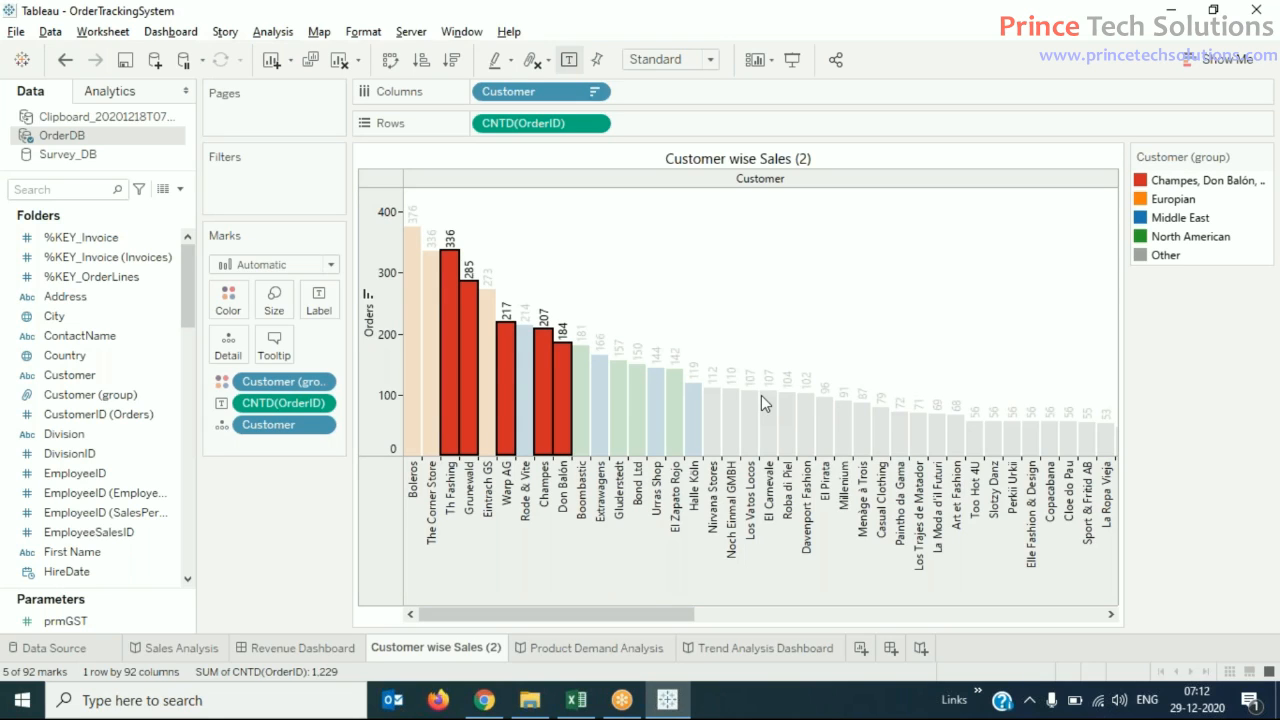
pyautogui.click(1235, 397)
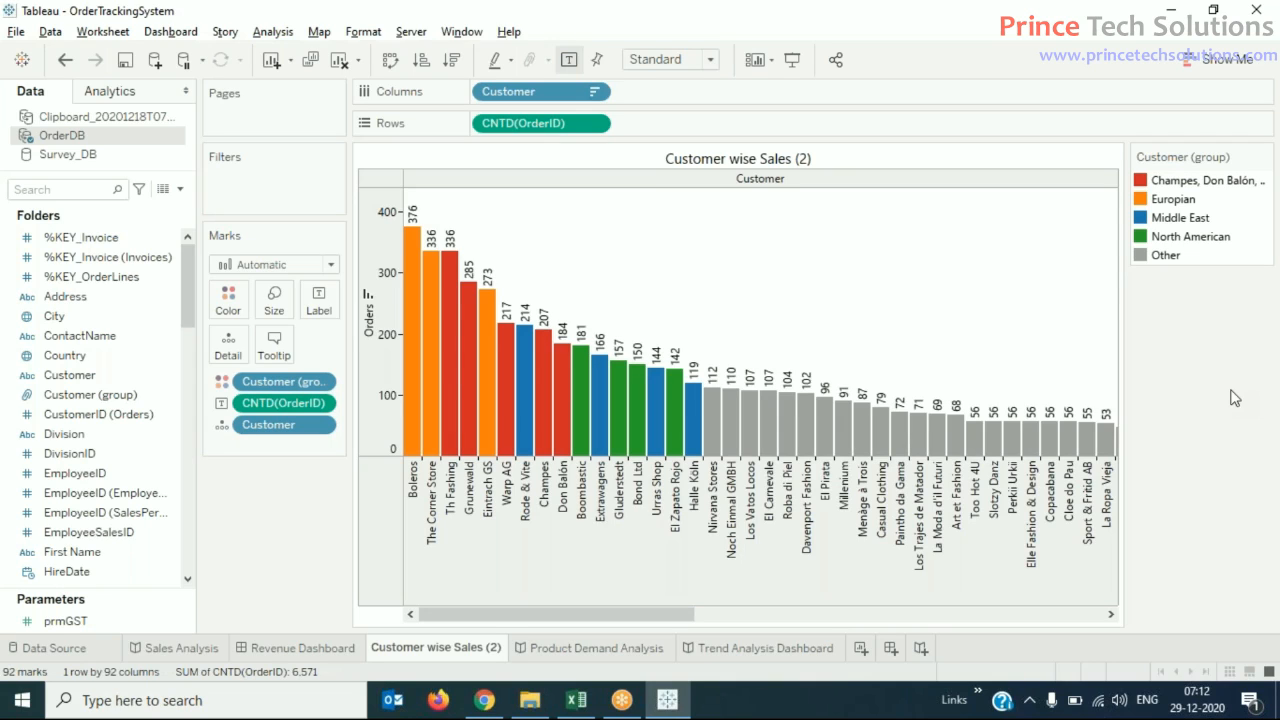
# - Set the alias of the group containing Champes, Don Balón and Grunewald to "South American"
pyautogui.click(1188, 189)
pyautogui.rightClick(1188, 189)
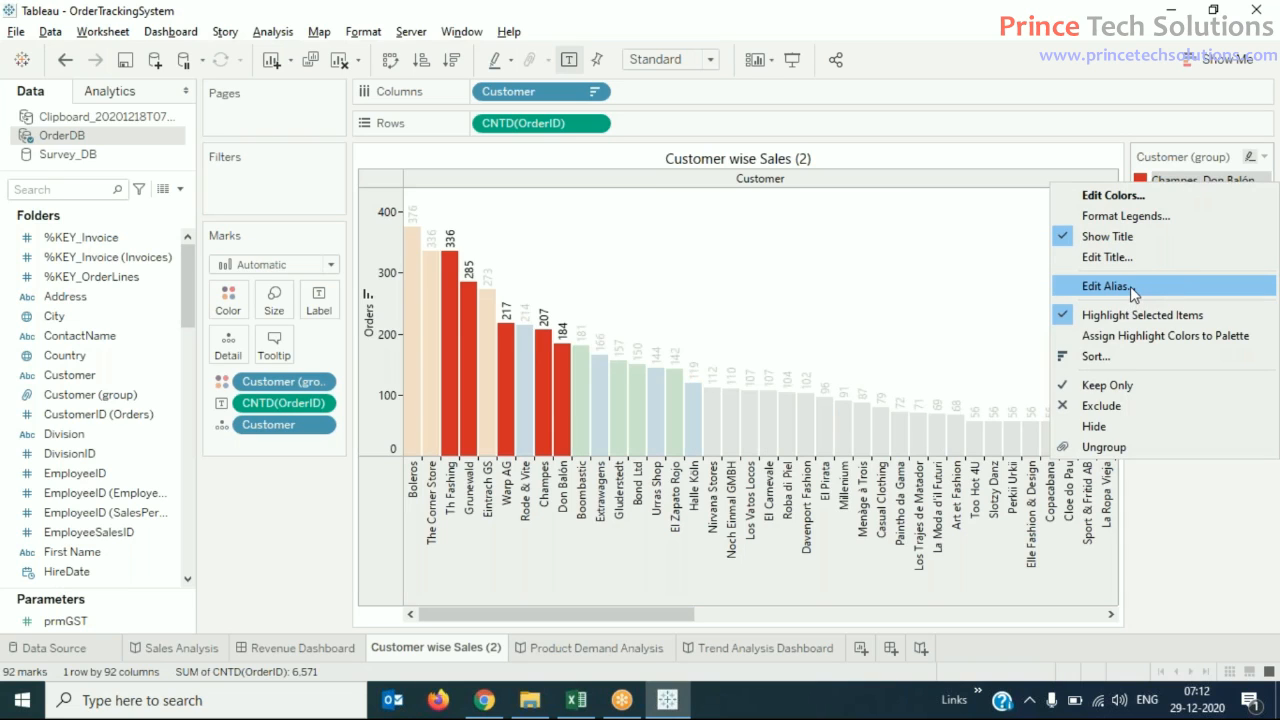
pyautogui.click(1106, 286)
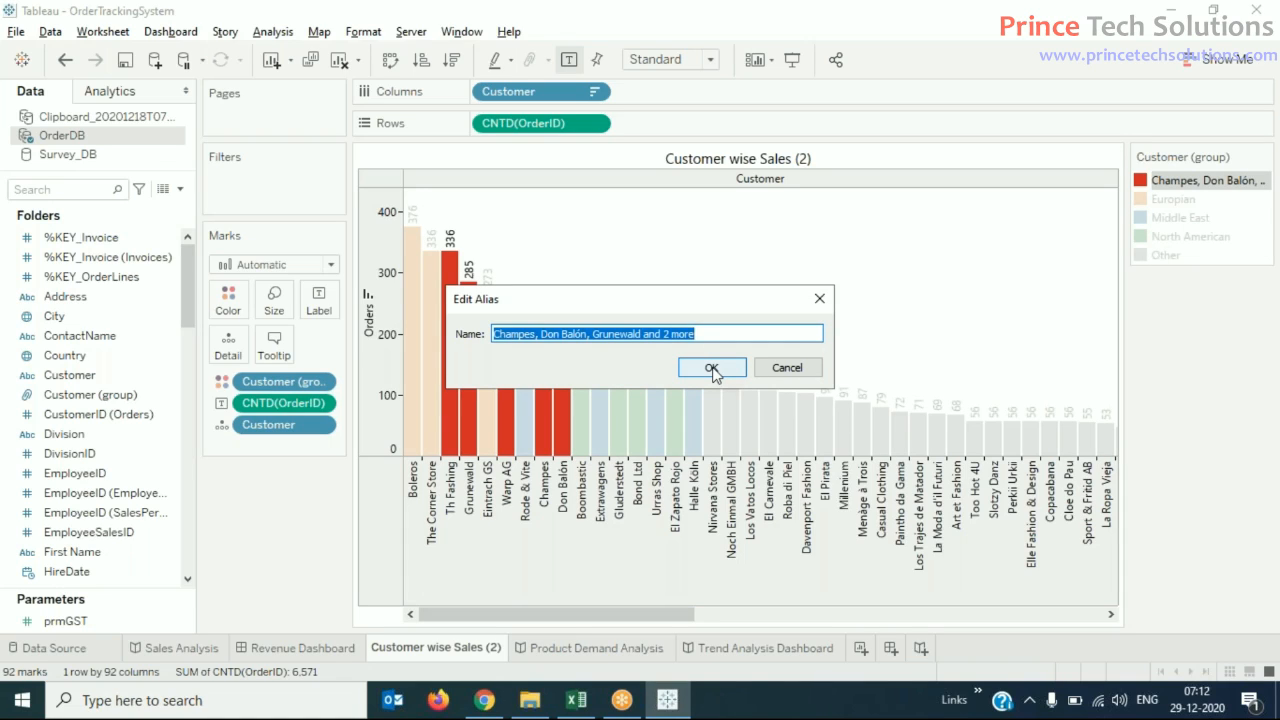
pyautogui.write('South A')
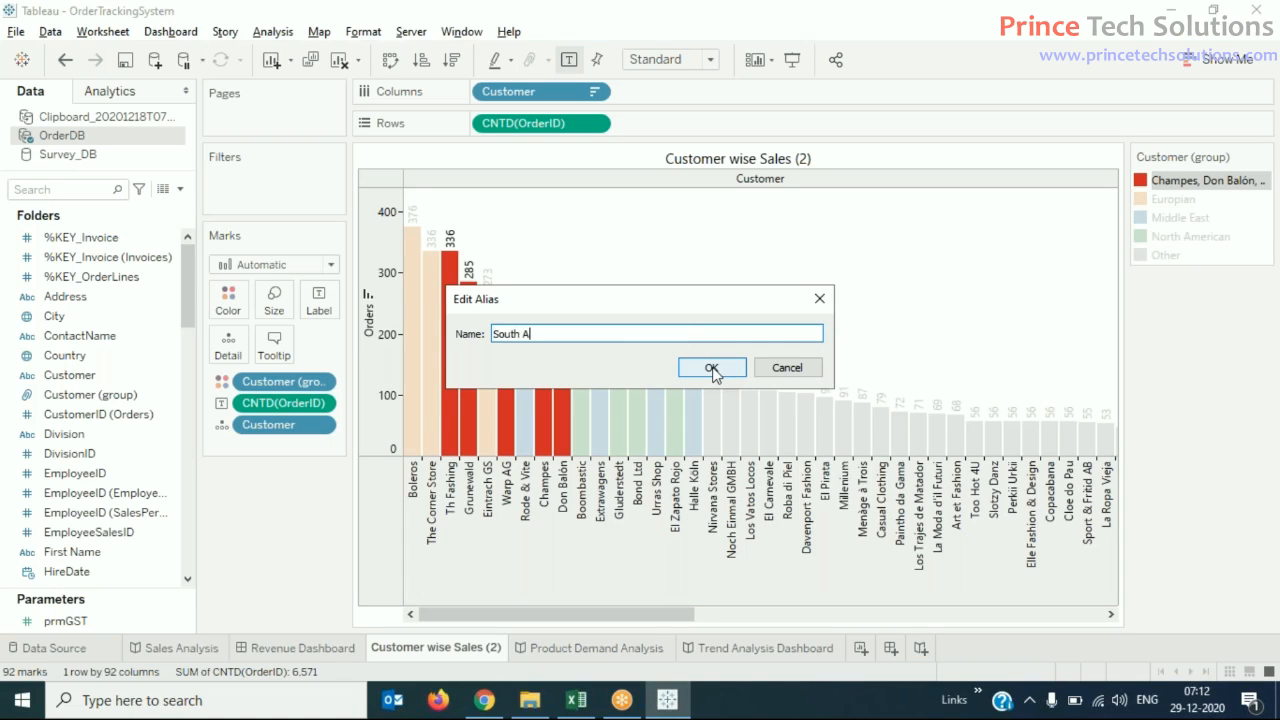
pyautogui.write('rican')
pyautogui.click(711, 368)
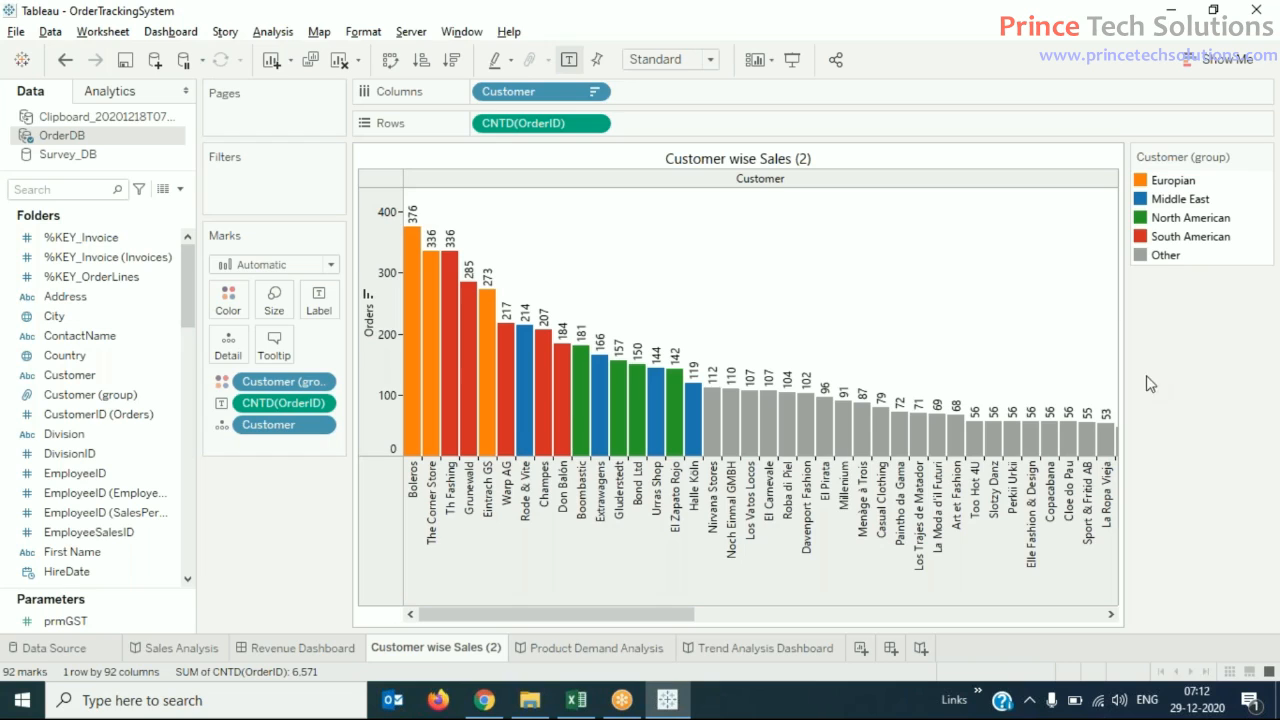
# - Highlight the bars of each Customer (group) legend category in turn to examine its members, and clear the highlight
pyautogui.click(1203, 241)
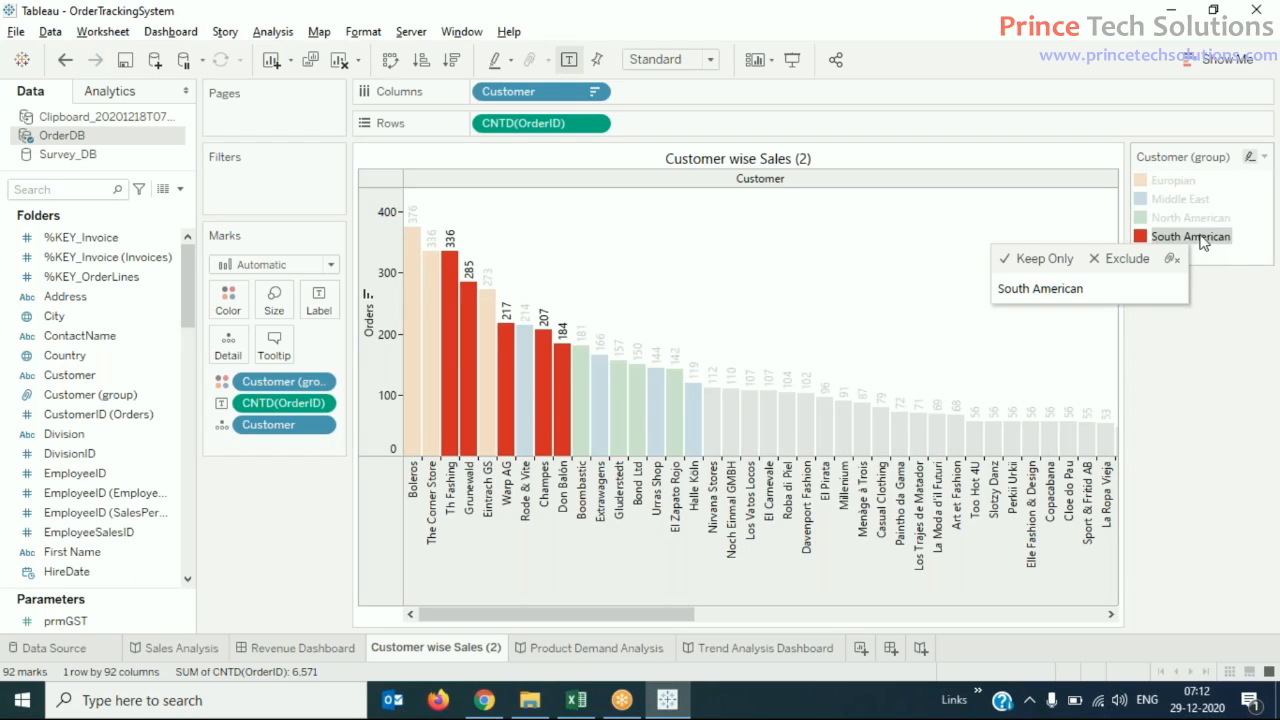
pyautogui.click(1178, 216)
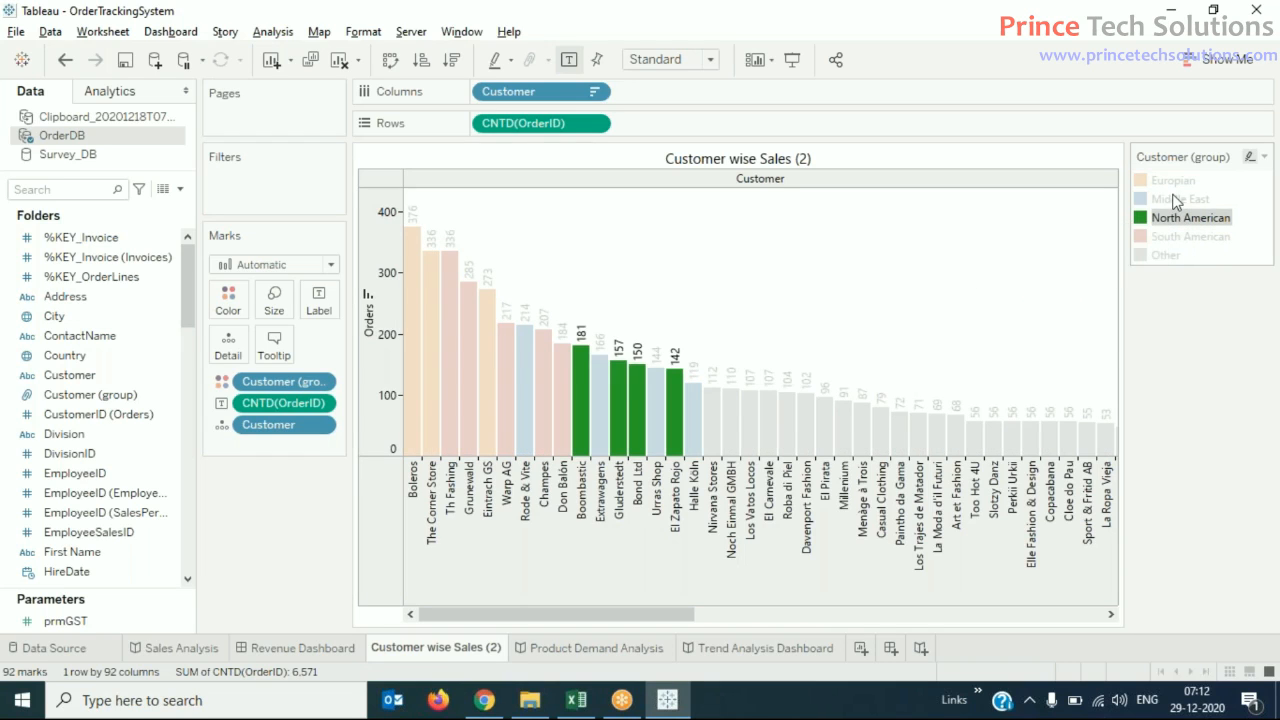
pyautogui.click(1176, 200)
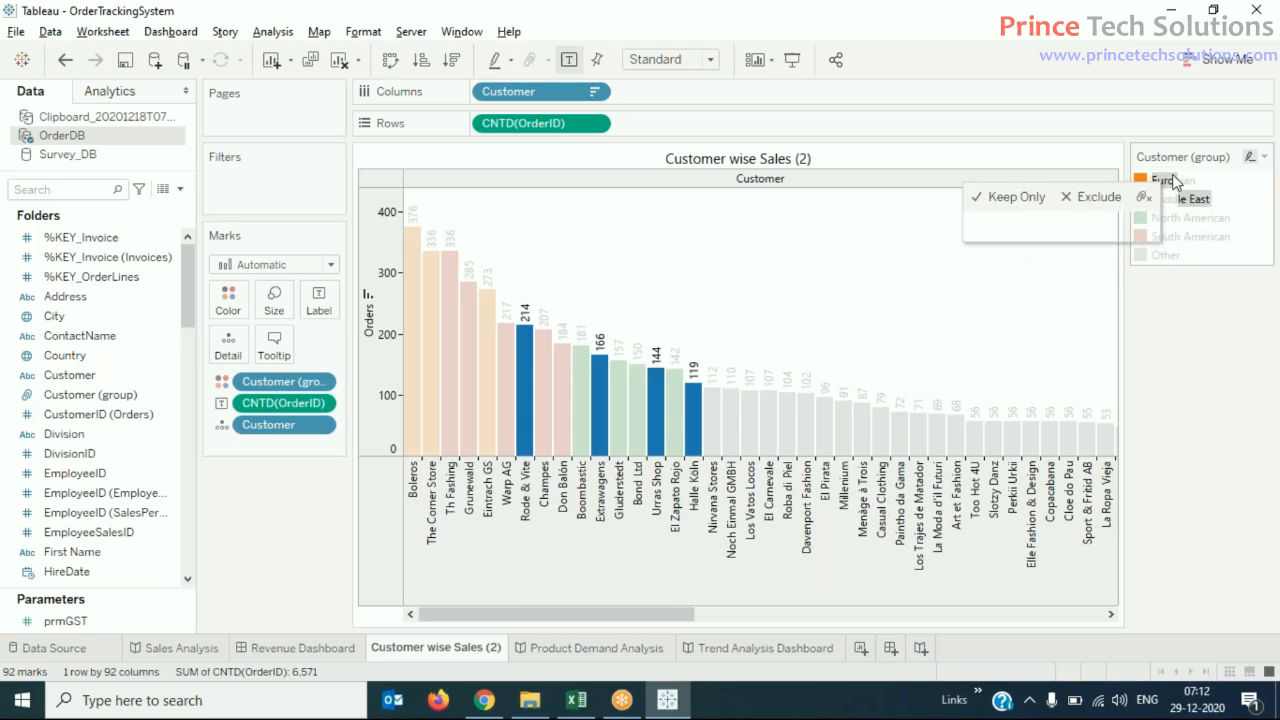
pyautogui.click(1175, 180)
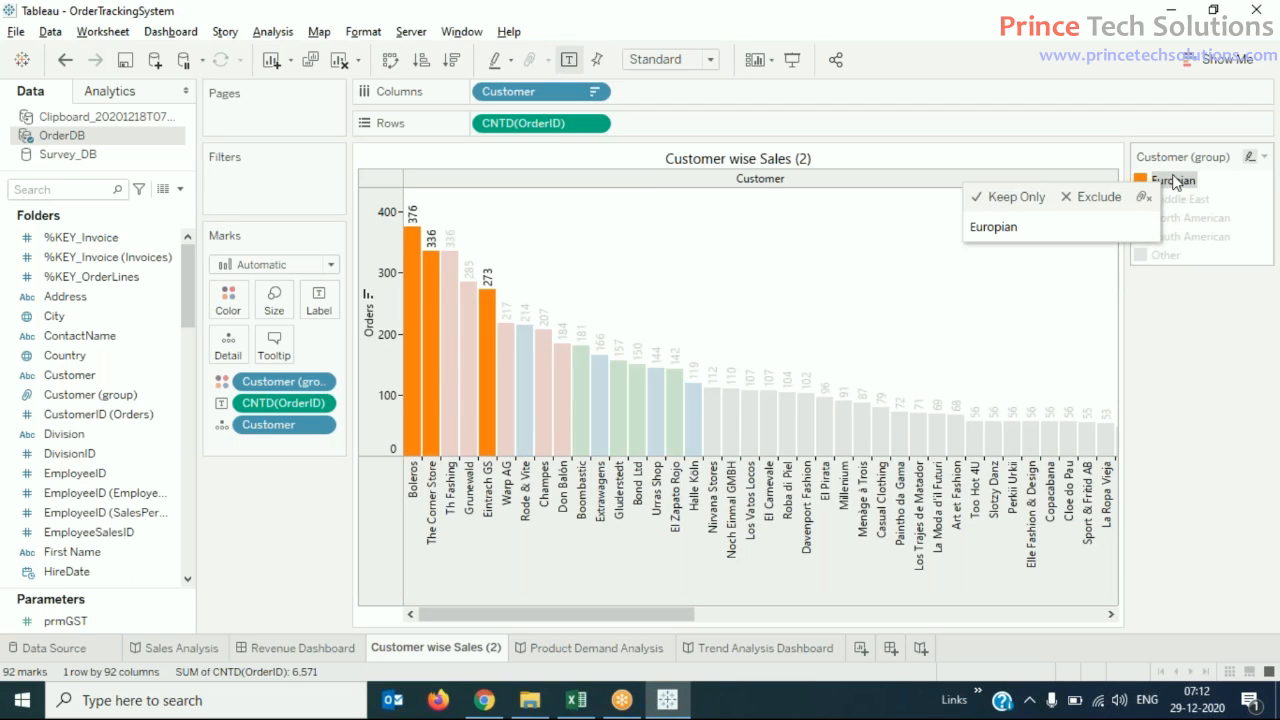
pyautogui.click(1167, 255)
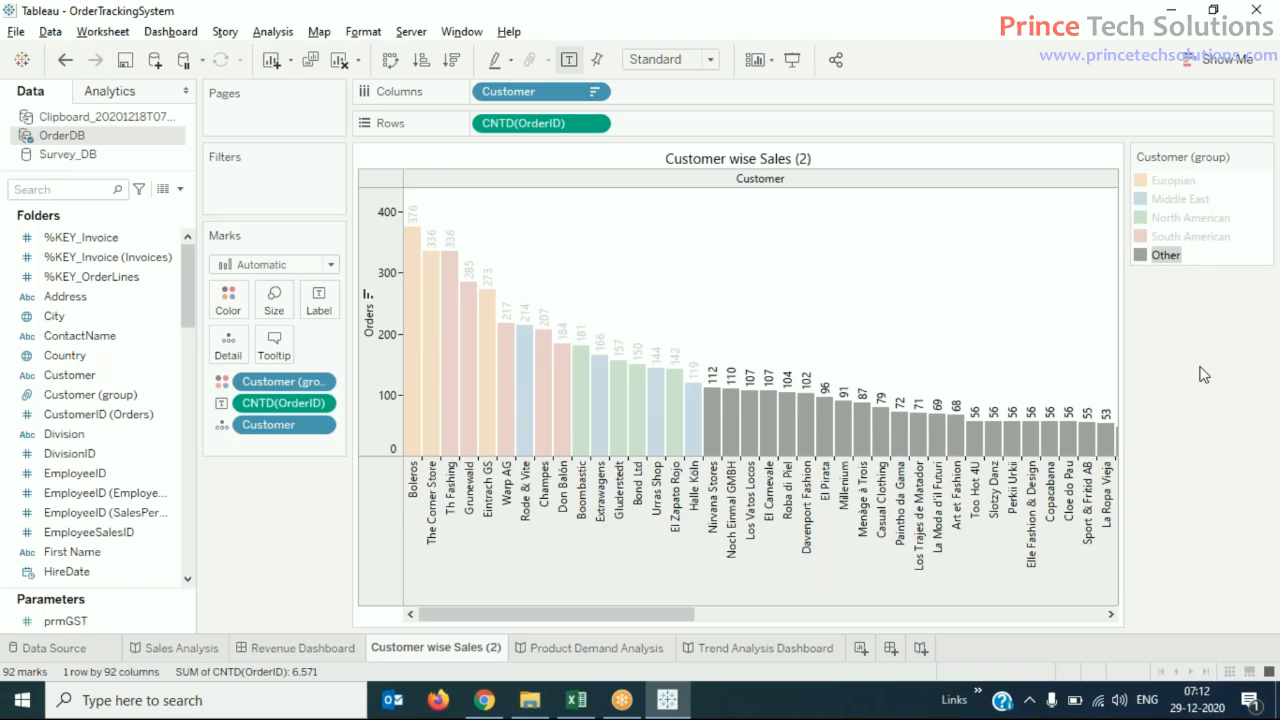
pyautogui.click(1185, 238)
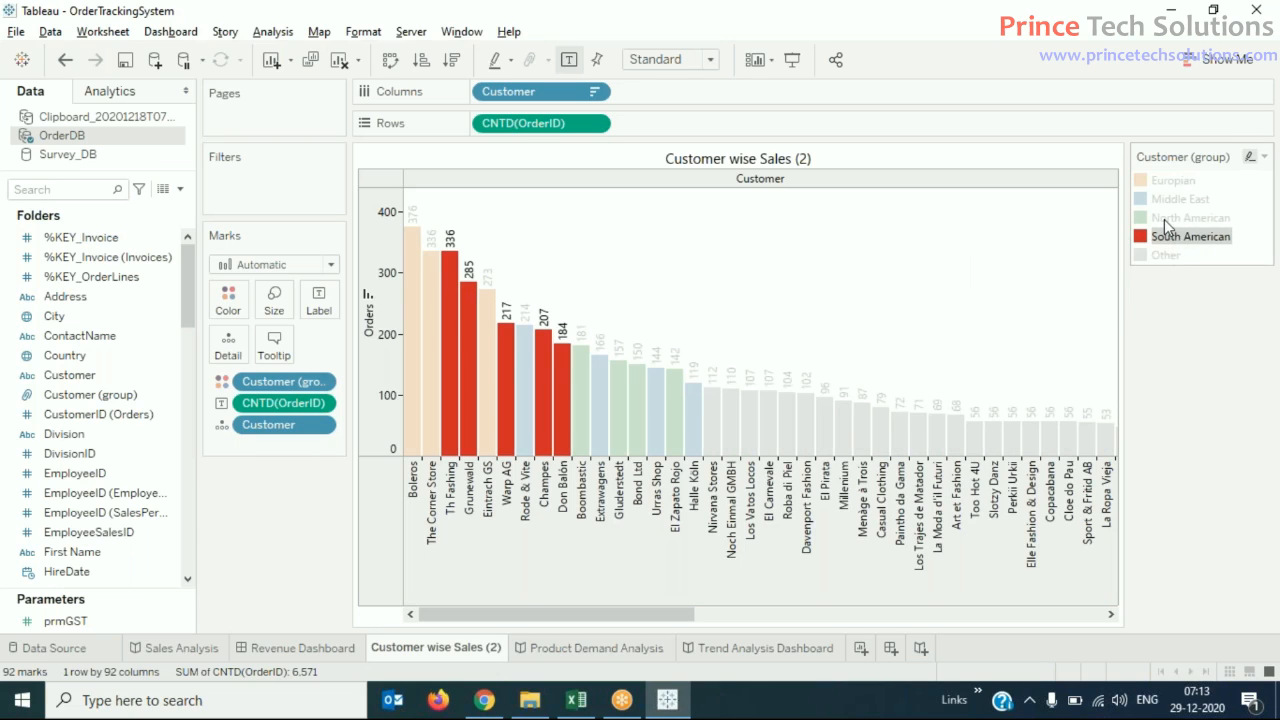
pyautogui.click(1166, 218)
pyautogui.click(1204, 325)
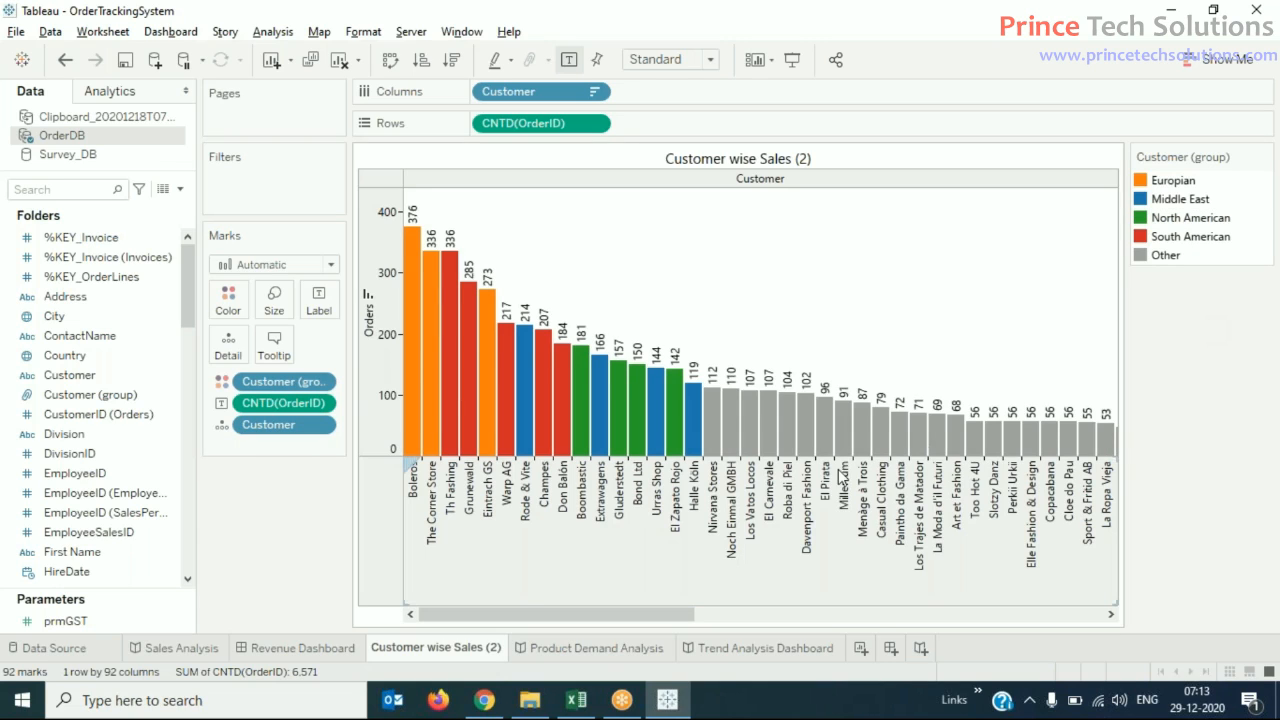
# - Create a group from the single customer Noch Einmal GMBH in the bar chart
pyautogui.rightClick(825, 440)
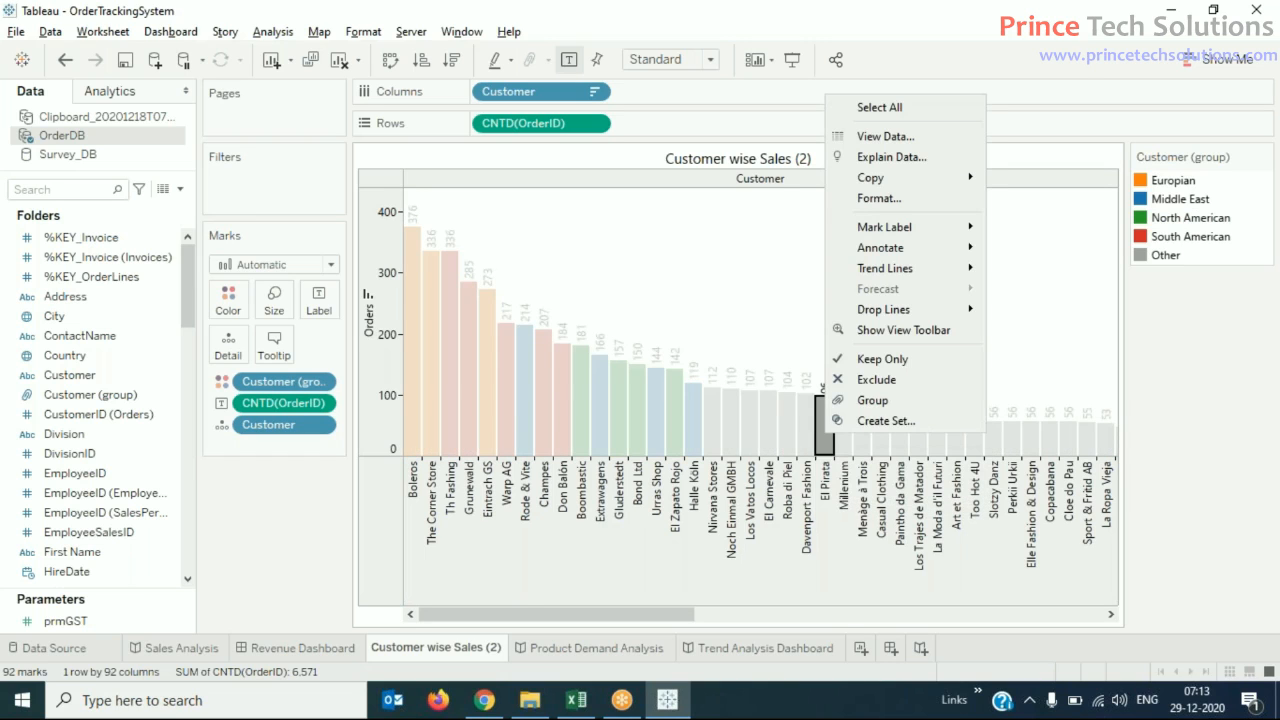
pyautogui.click(1158, 421)
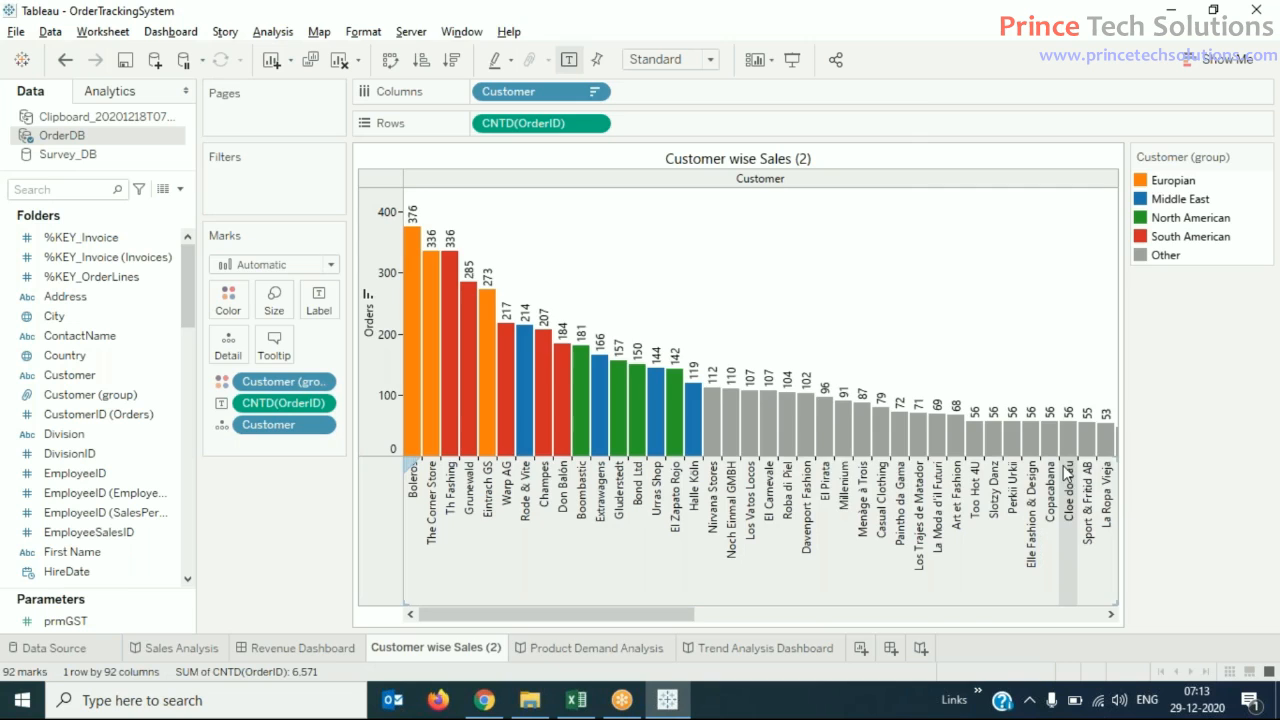
pyautogui.moveTo(676, 418)
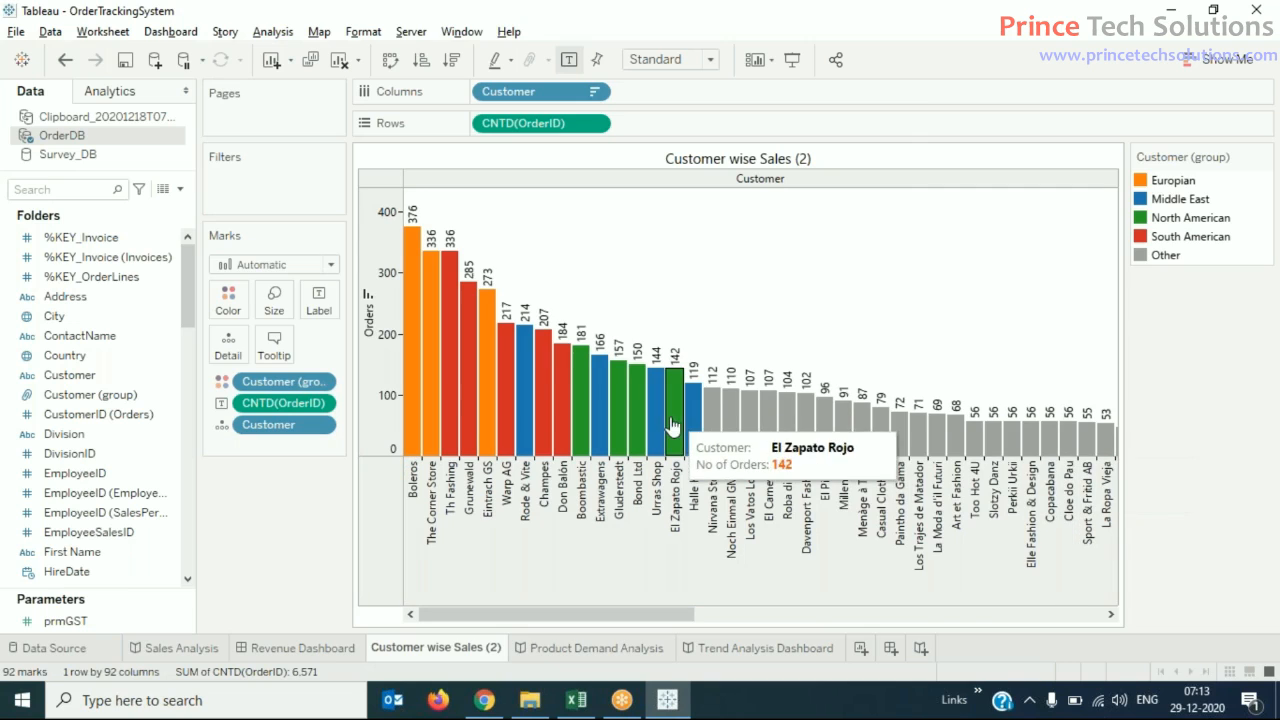
pyautogui.rightClick(730, 410)
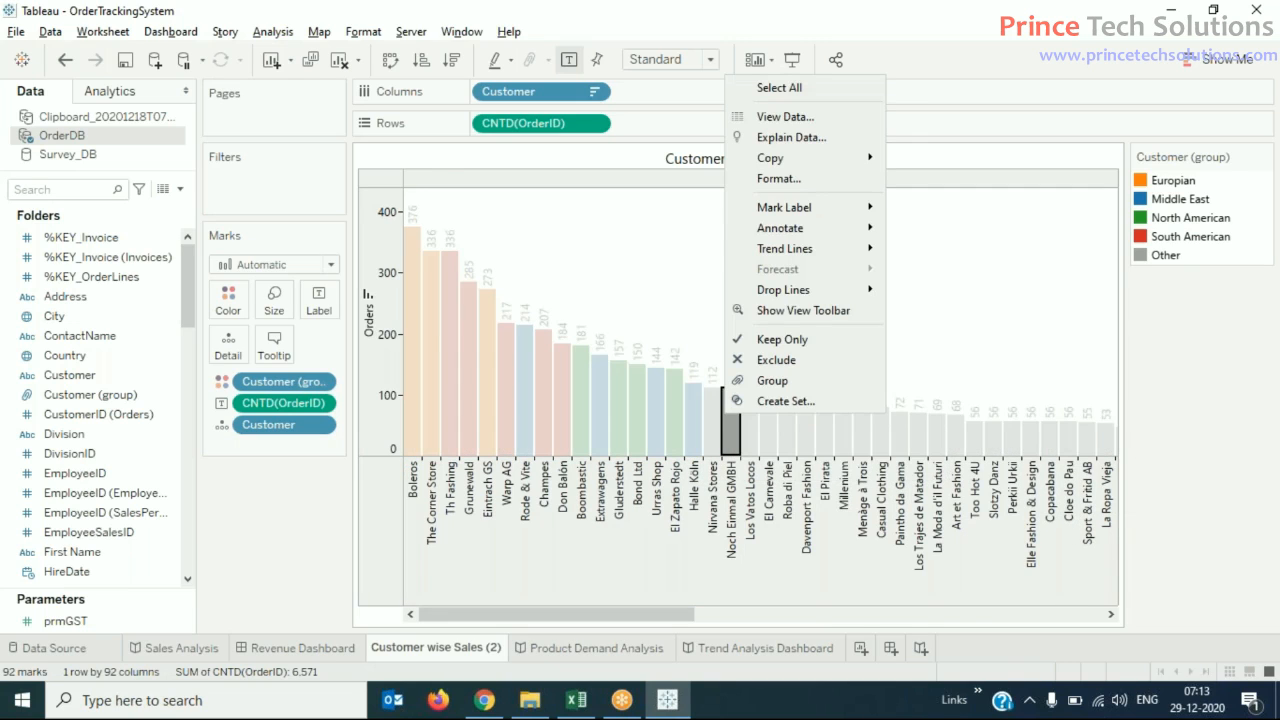
pyautogui.click(811, 384)
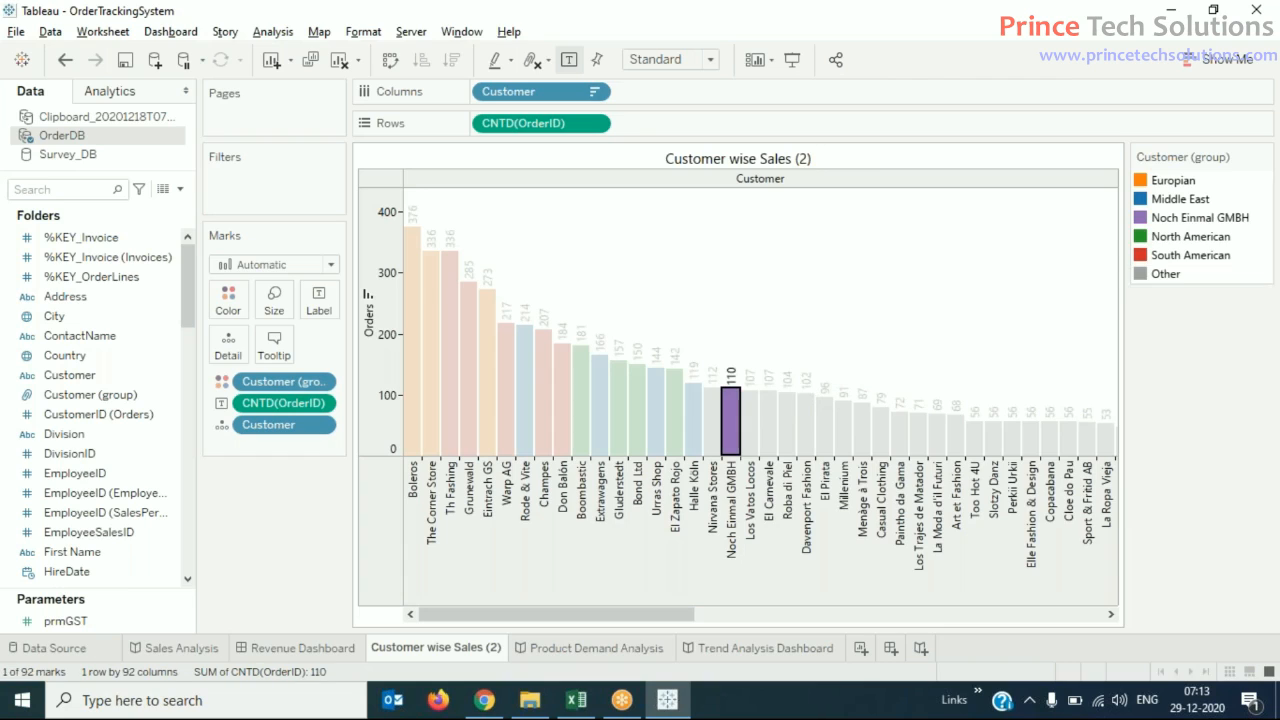
# - Ungroup the Noch Einmal GMBH entry from the Customer (group) legend
pyautogui.click(1214, 218)
pyautogui.rightClick(1216, 220)
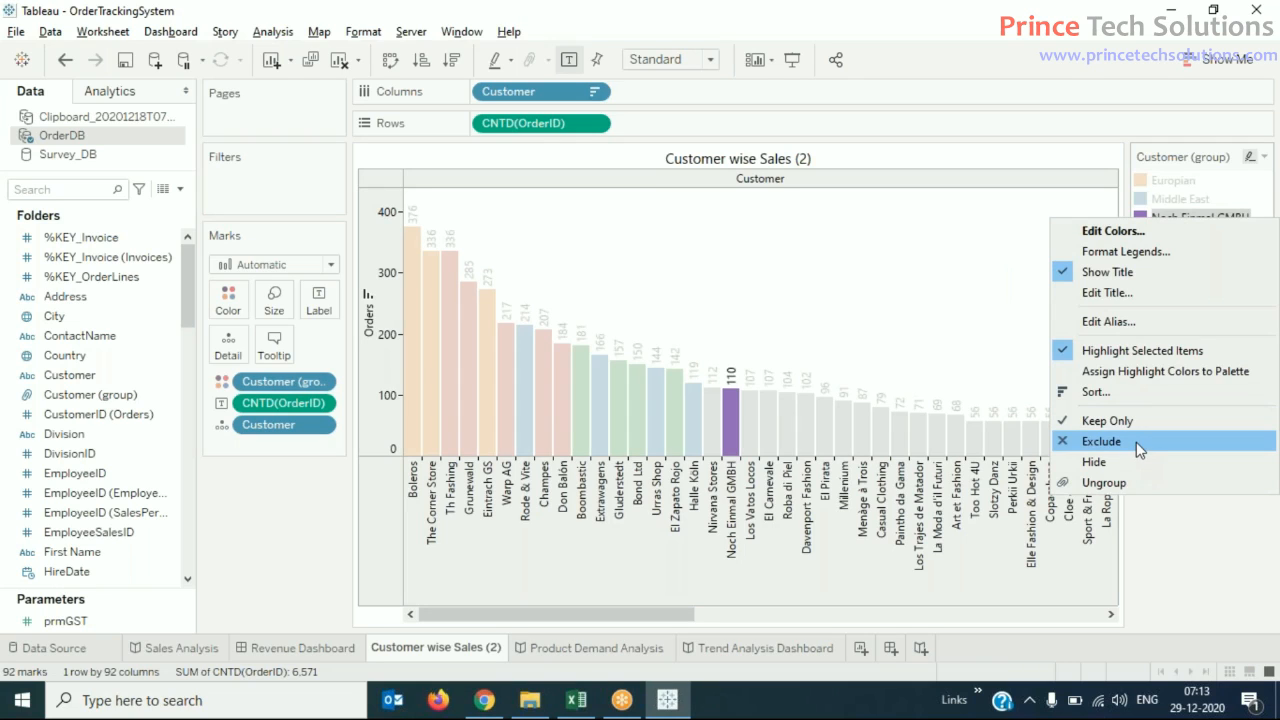
pyautogui.click(1116, 483)
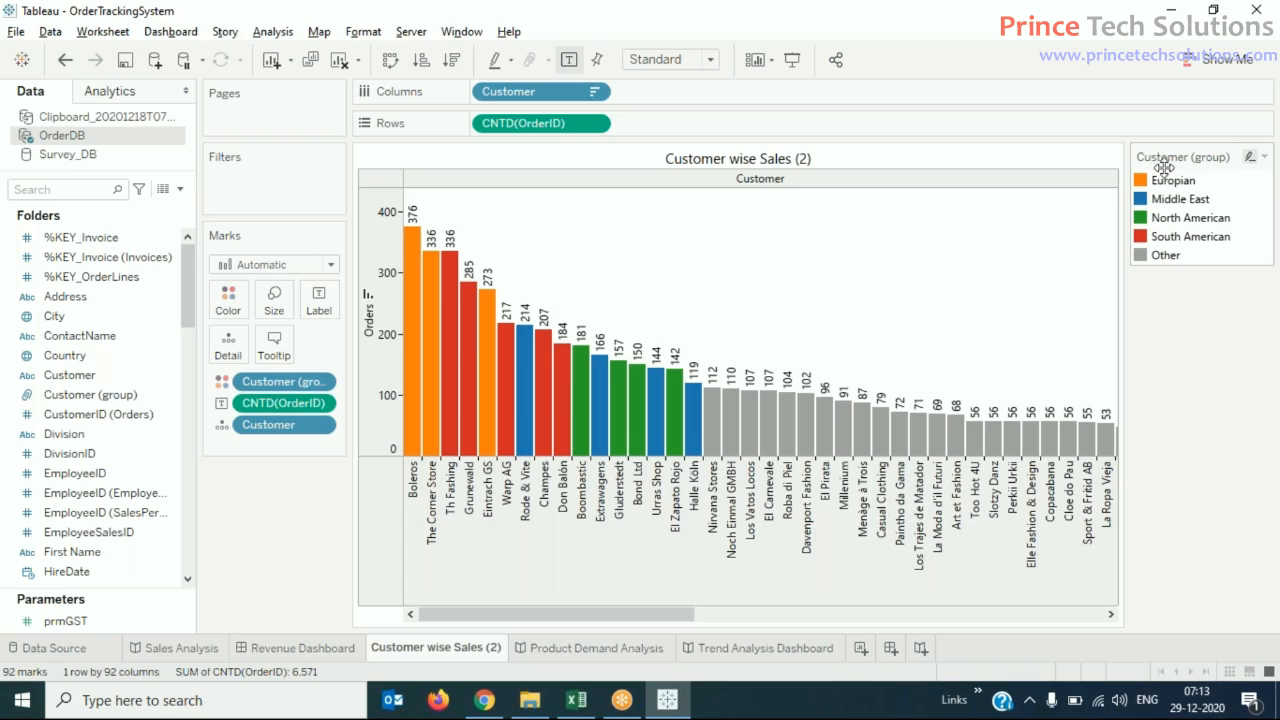
# - Turn off highlighting of selected items for the Customer (group) legend
pyautogui.click(1249, 155)
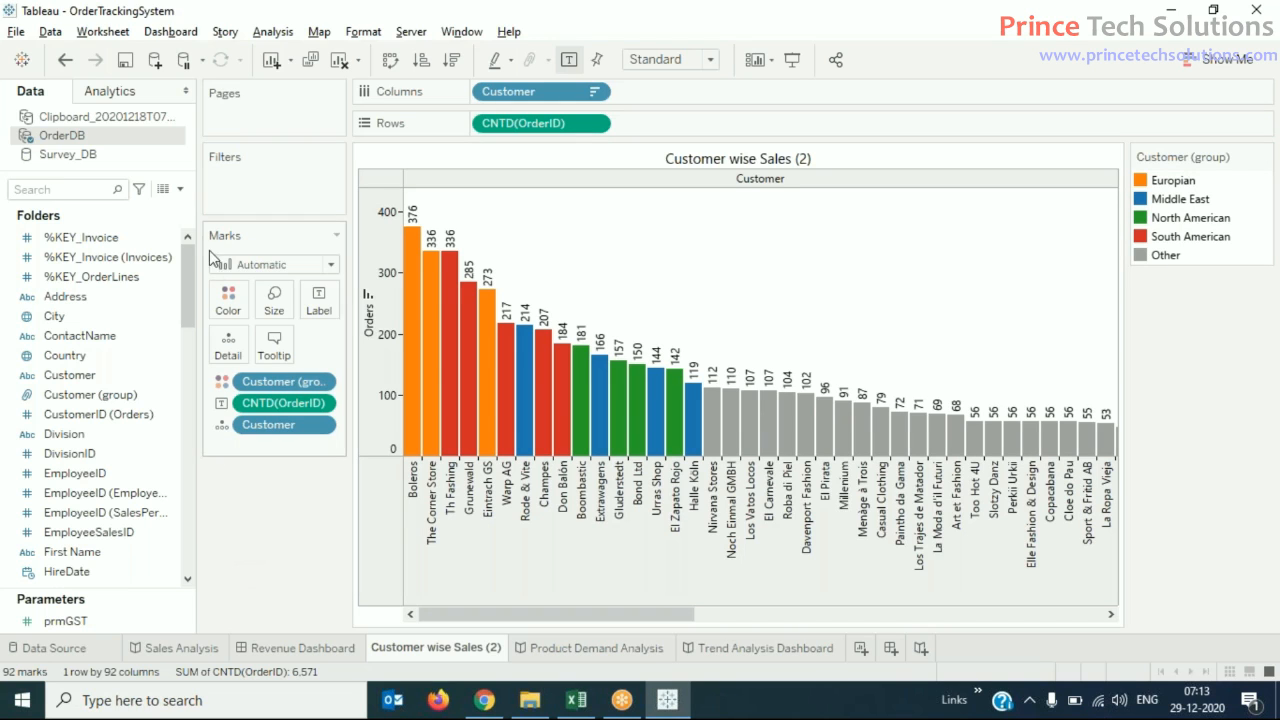
pyautogui.moveTo(185, 281); pyautogui.dragTo(177, 509)
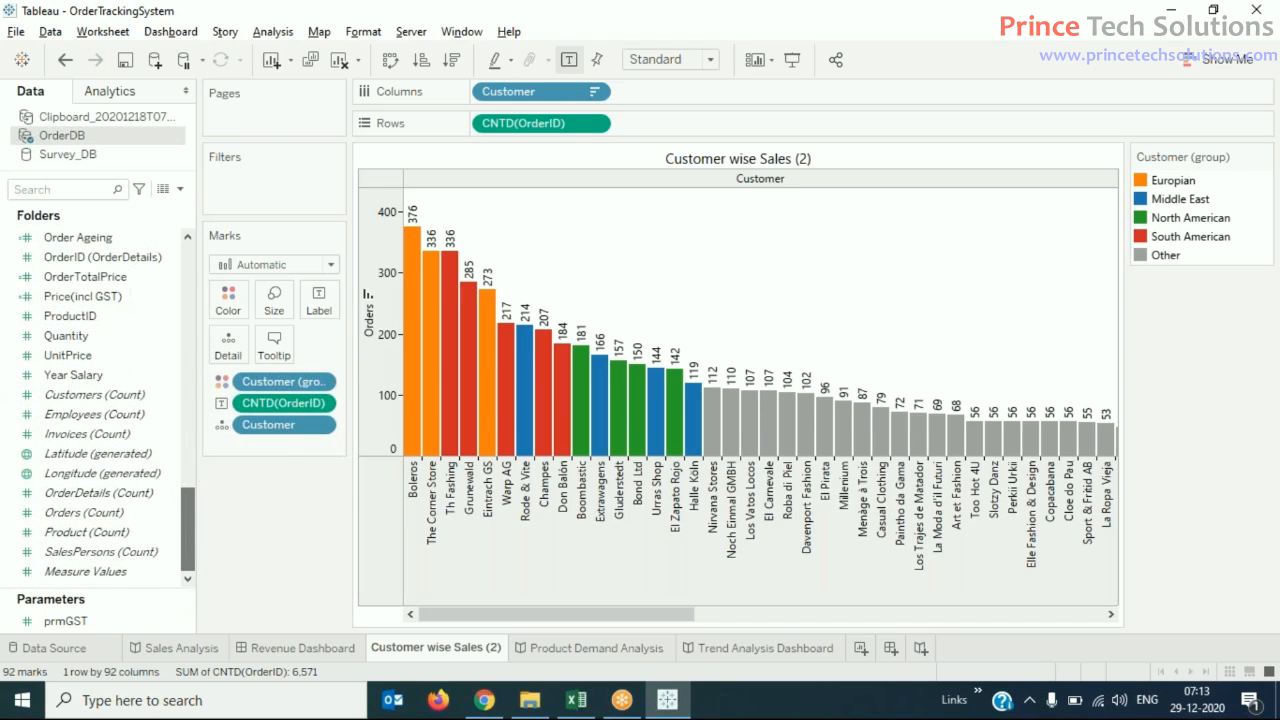
pyautogui.moveTo(136, 551)
pyautogui.mouseDown()
pyautogui.moveTo(137, 533)
pyautogui.moveTo(144, 566)
pyautogui.mouseUp()
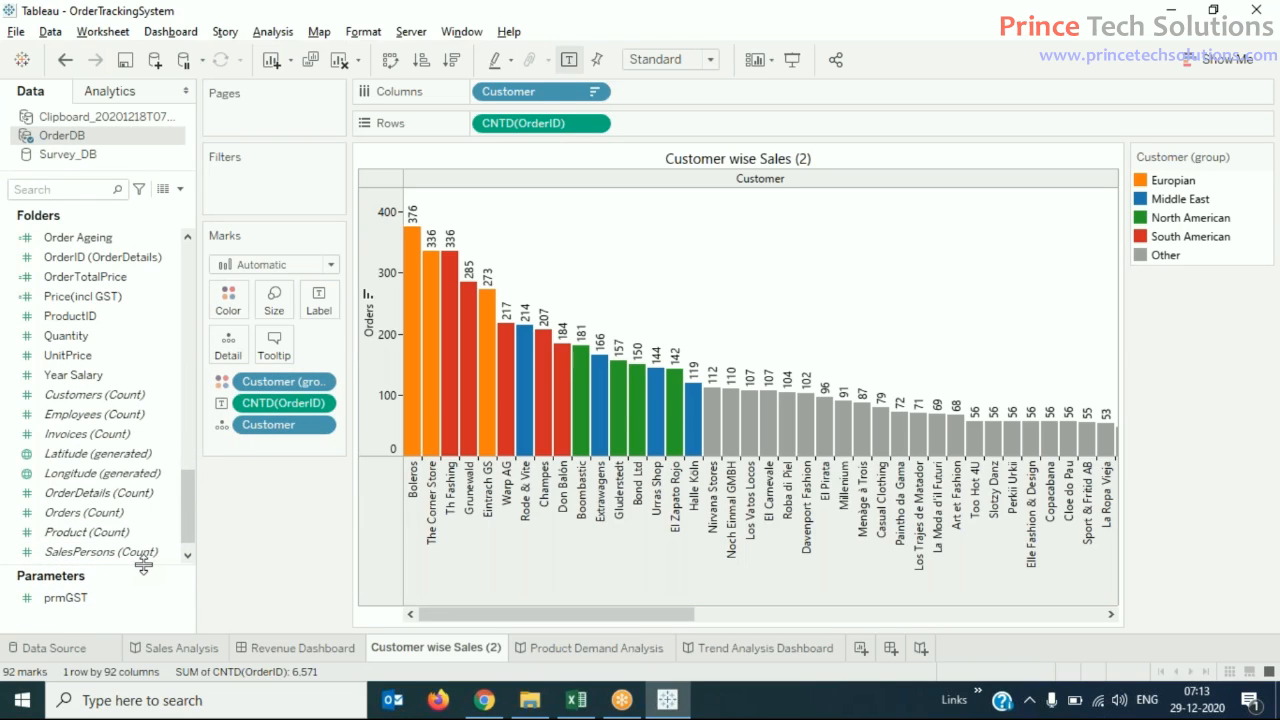
pyautogui.click(285, 29)
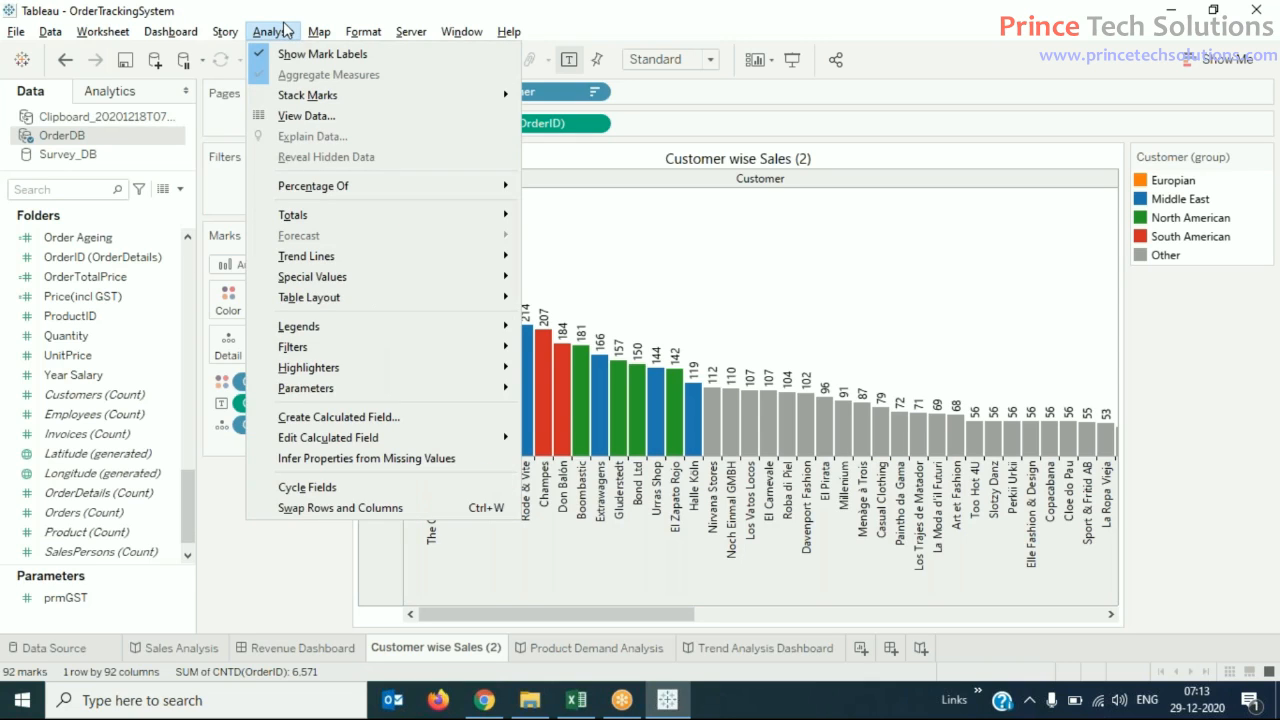
pyautogui.click(1210, 527)
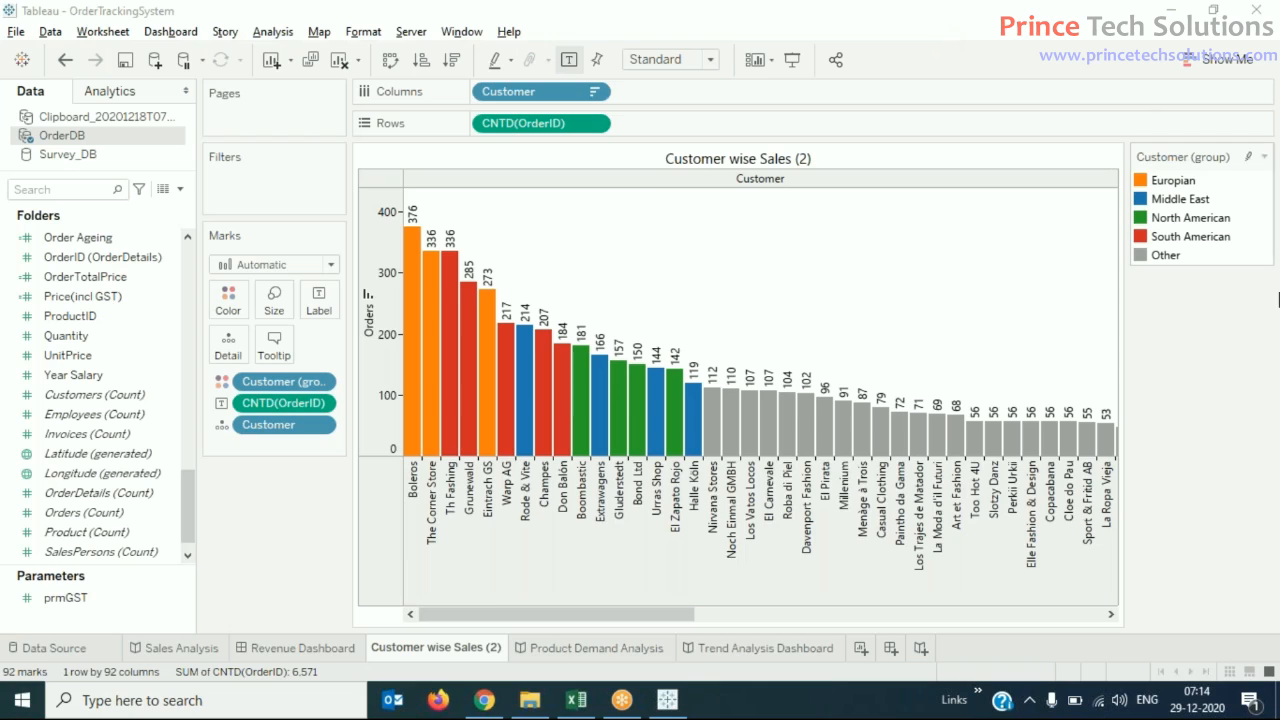
pyautogui.click(1172, 427)
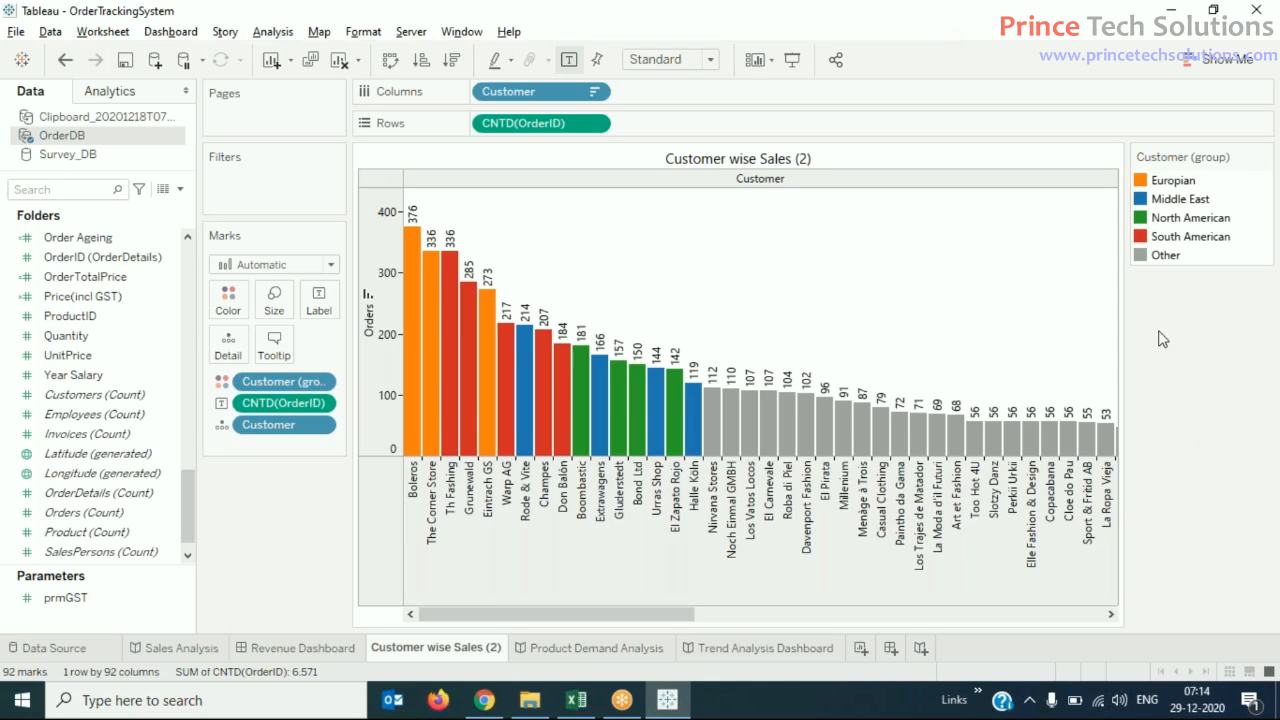
pyautogui.click(770, 430)
pyautogui.rightClick(770, 430)
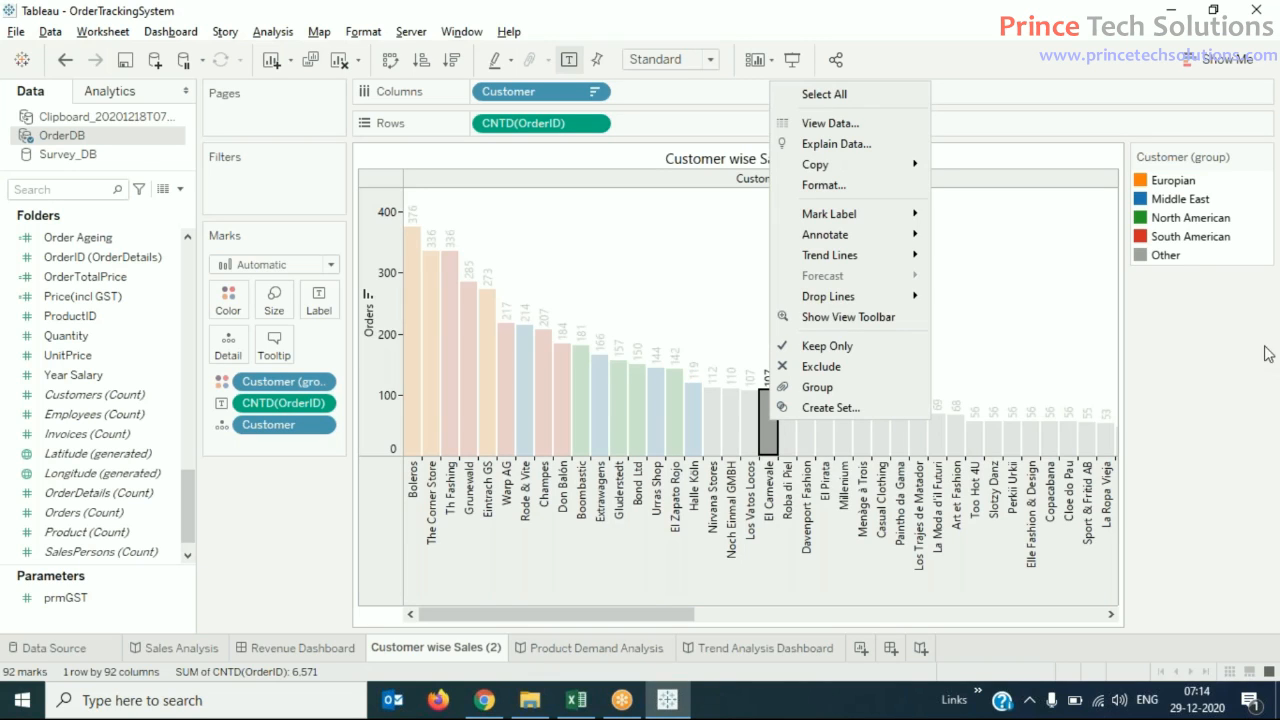
pyautogui.click(1228, 320)
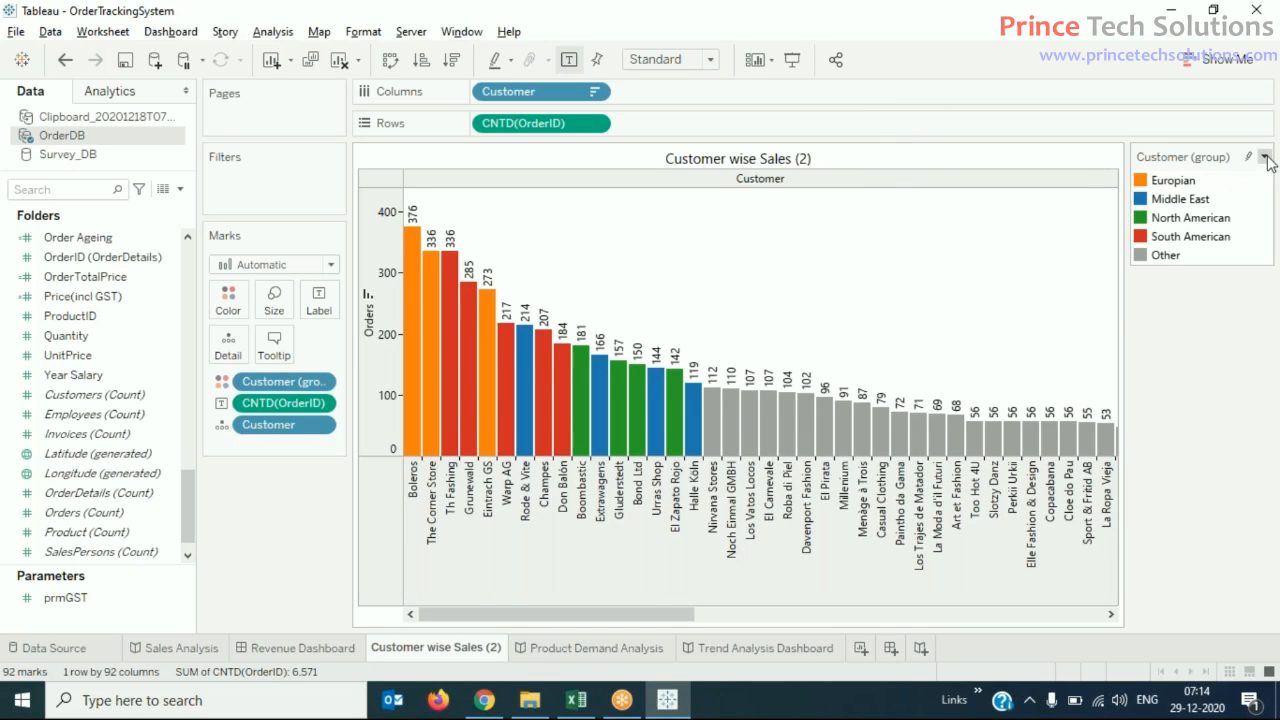
pyautogui.click(1264, 157)
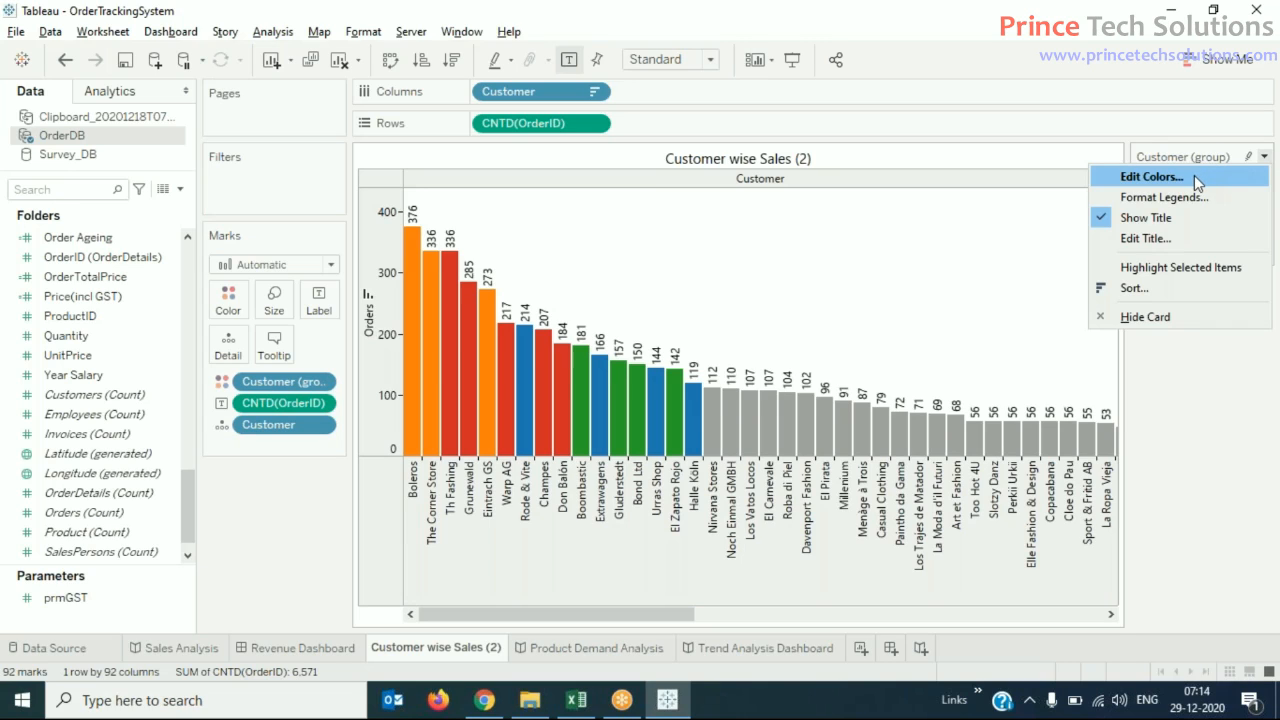
pyautogui.rightClick(1191, 216)
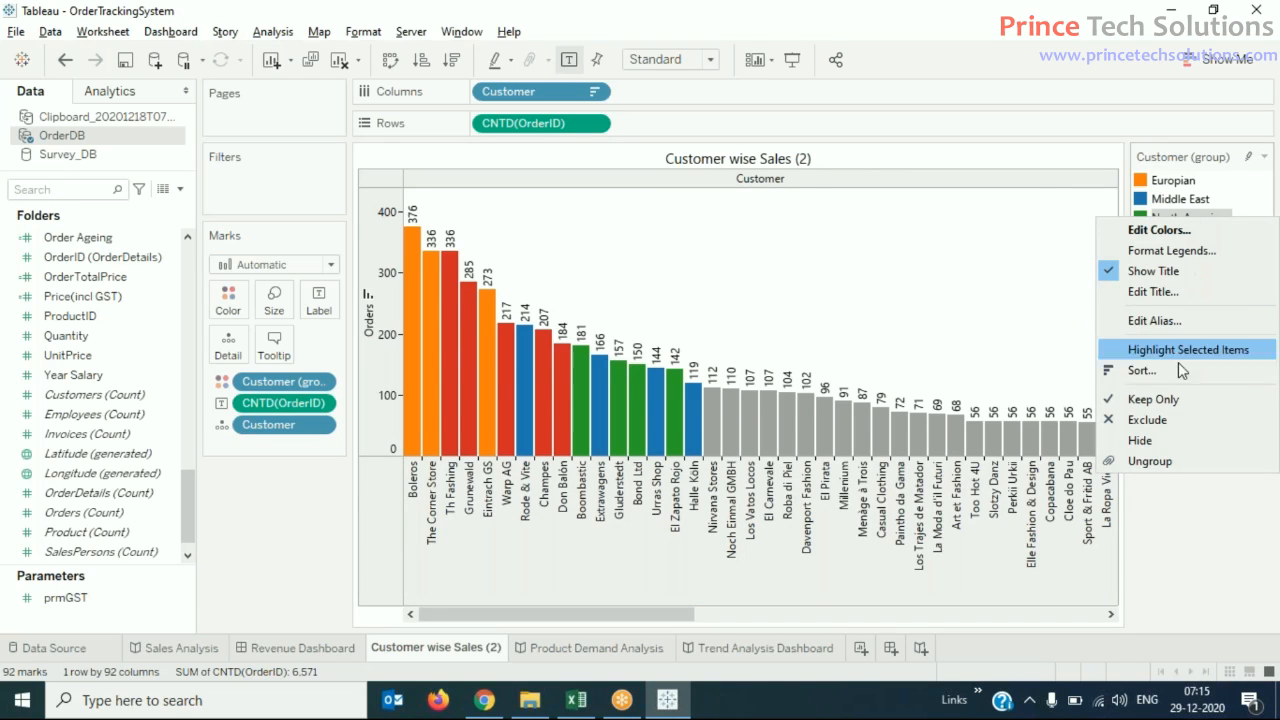
pyautogui.click(1173, 531)
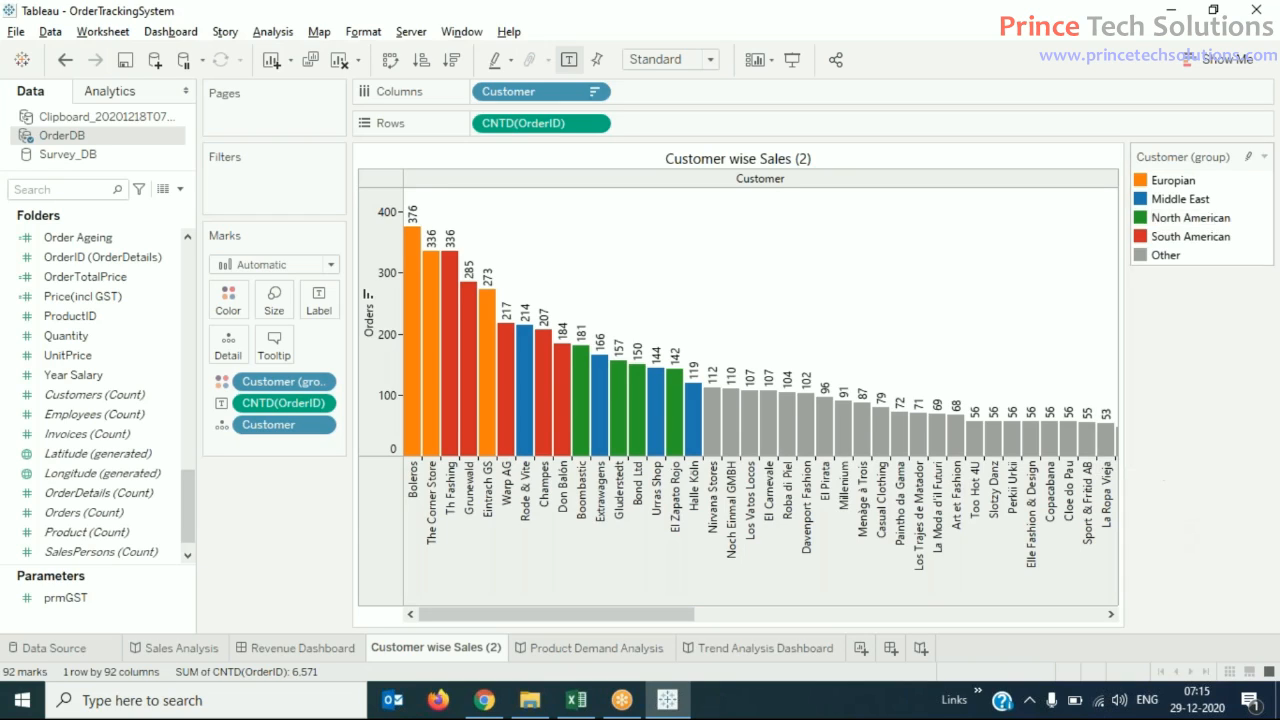
# - Turn the Customer (group) legend's highlighting of selected items on and back off
pyautogui.click(1249, 159)
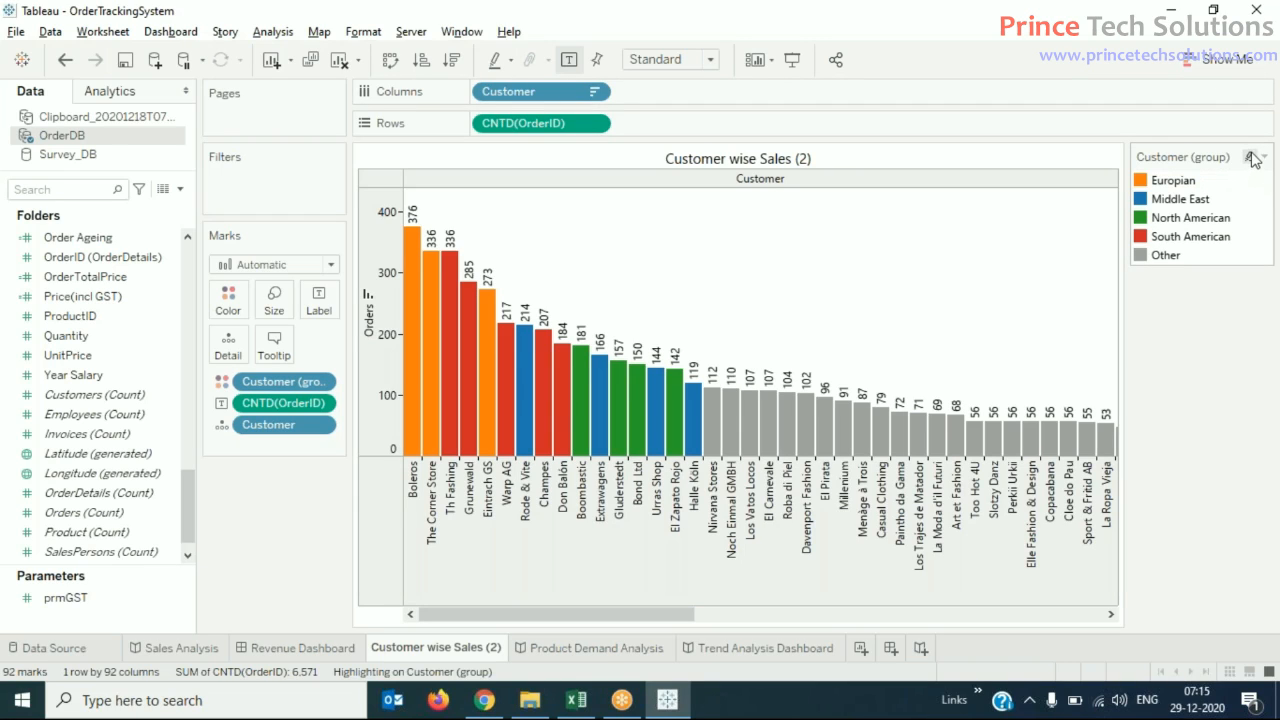
pyautogui.click(1250, 157)
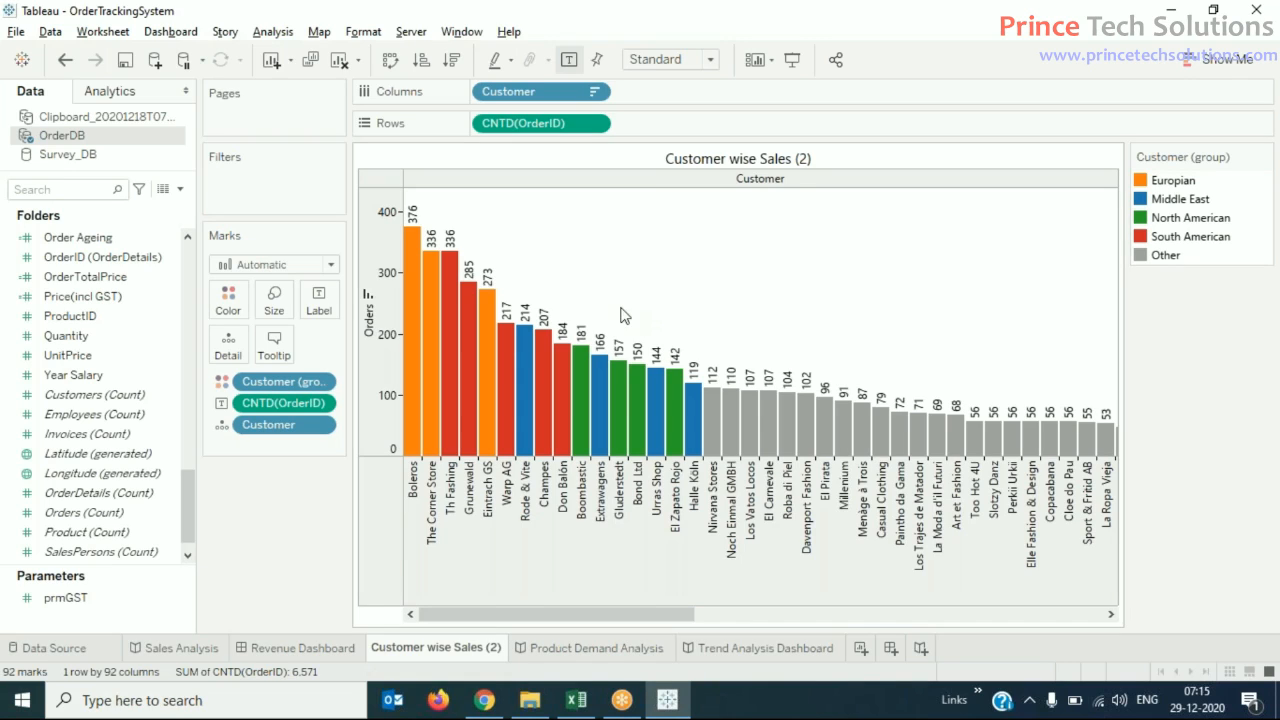
# - Edit the Customer (group) field so that Autokleider moves from Other to the Middle East group
pyautogui.rightClick(287, 385)
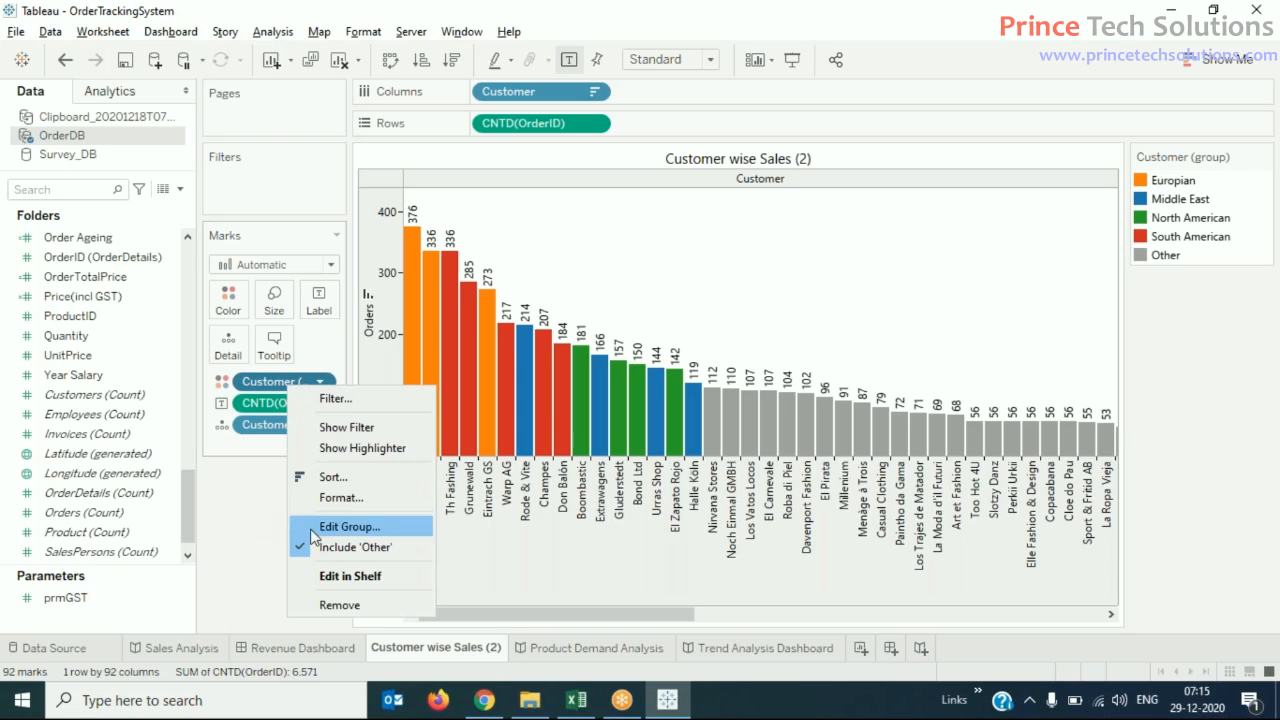
pyautogui.click(348, 528)
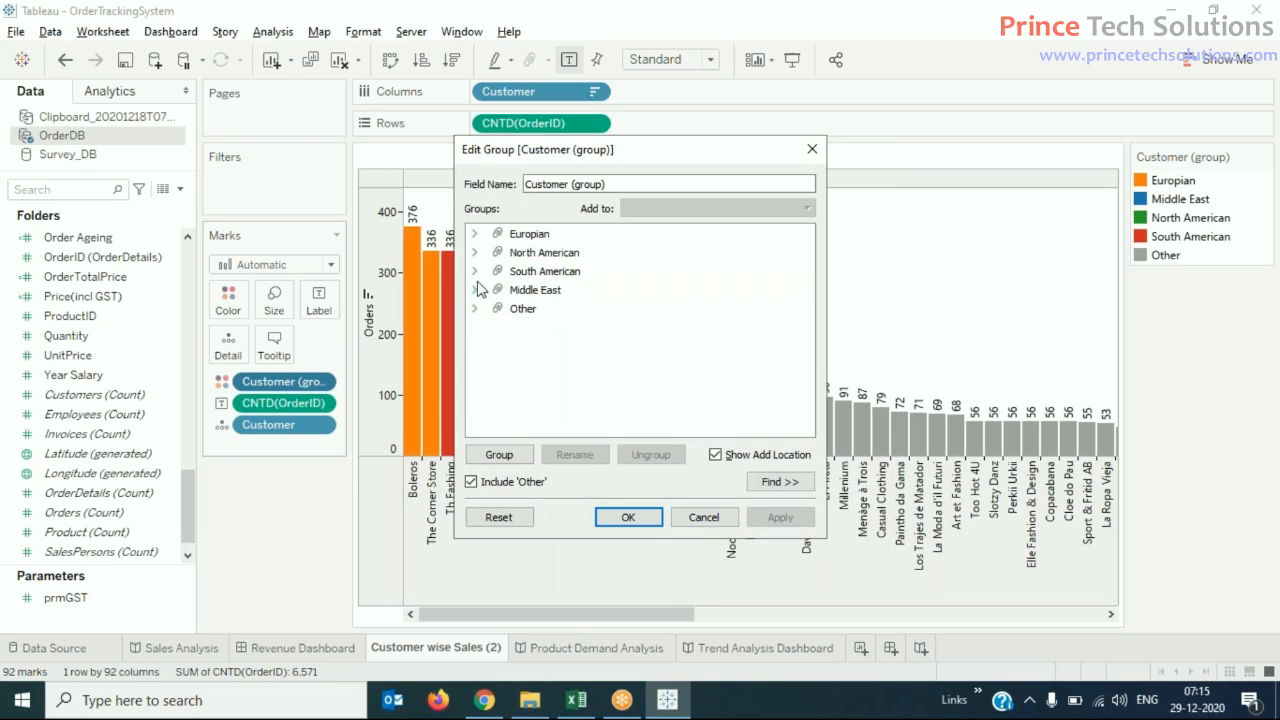
pyautogui.click(474, 290)
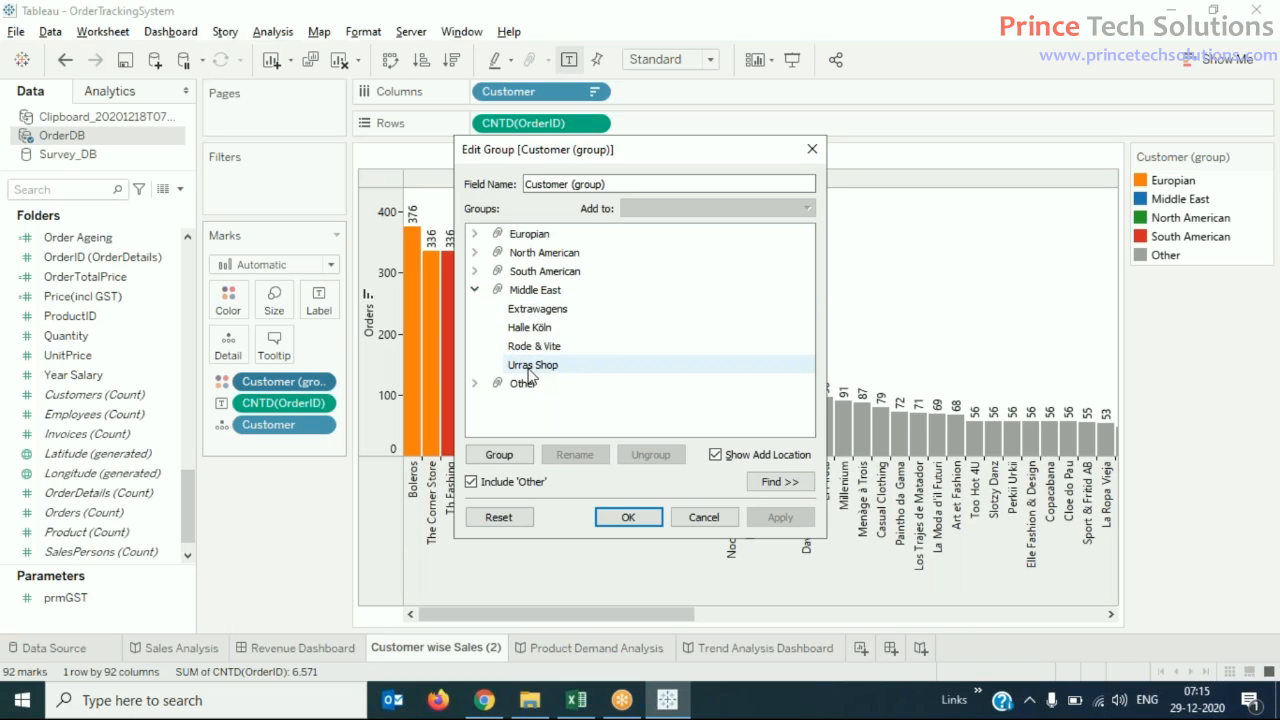
pyautogui.click(475, 384)
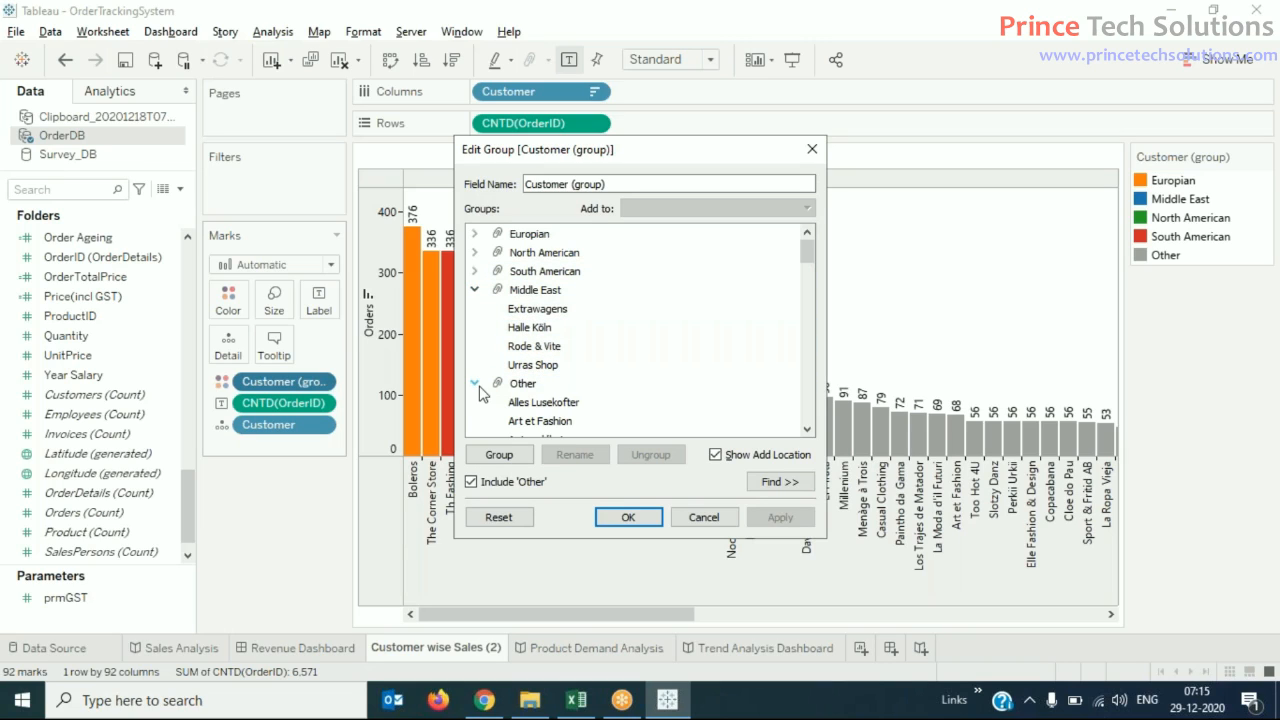
pyautogui.click(808, 430)
pyautogui.click(808, 430)
pyautogui.click(808, 430)
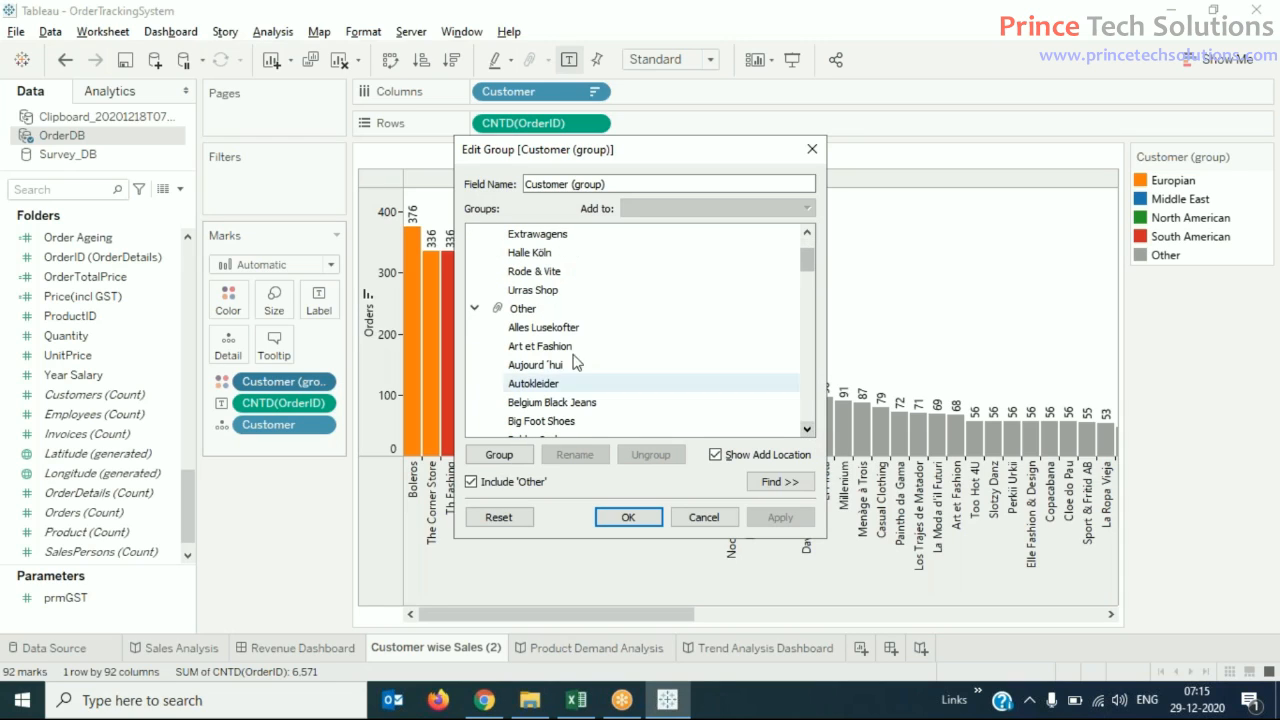
pyautogui.click(532, 388)
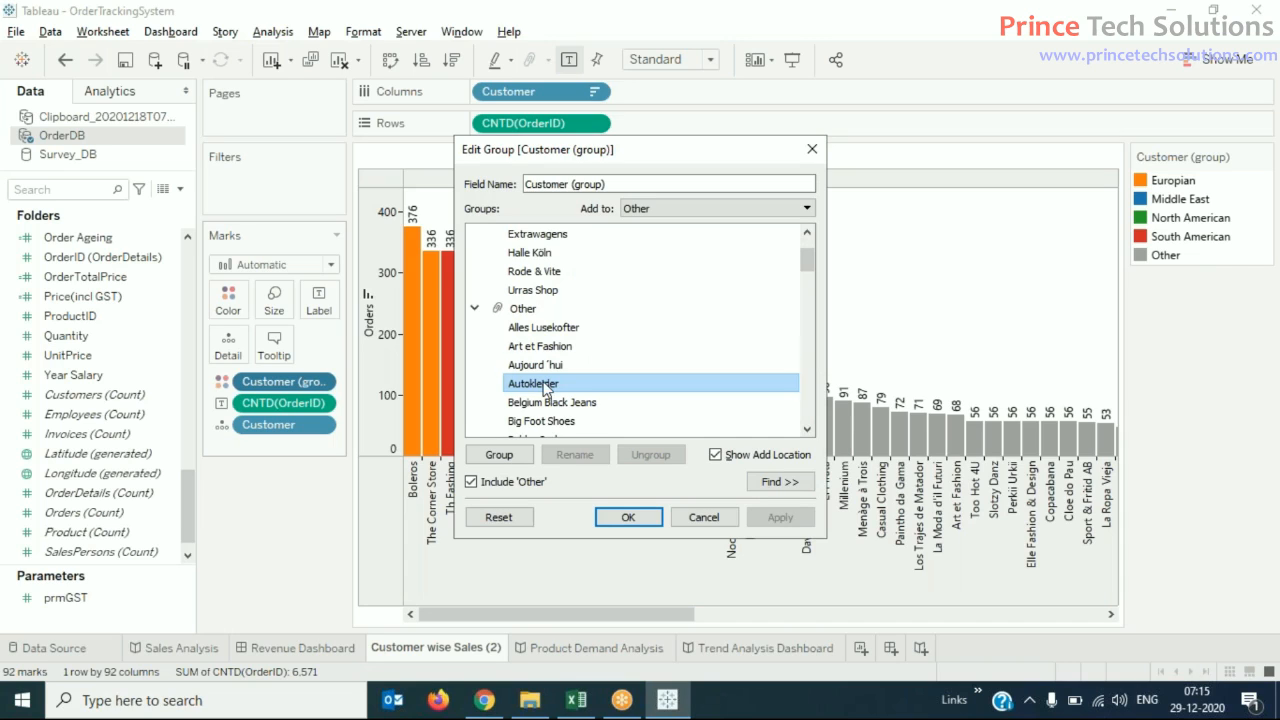
pyautogui.click(805, 209)
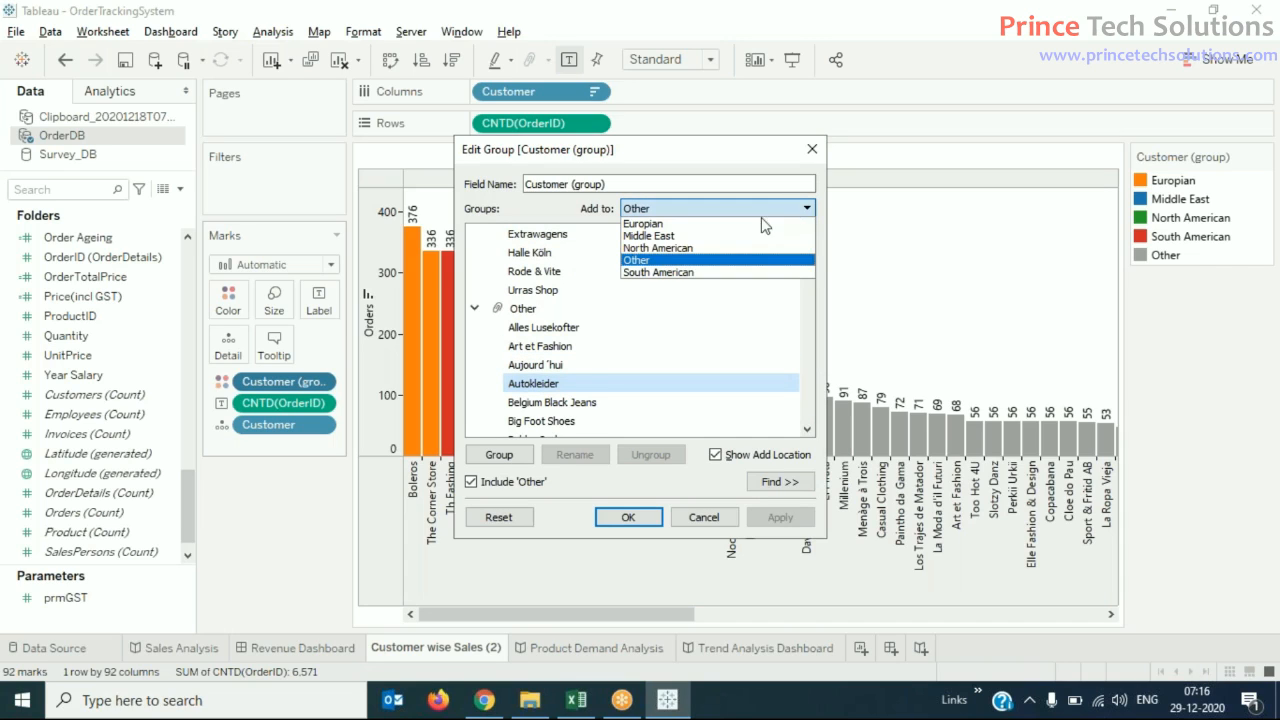
pyautogui.click(716, 236)
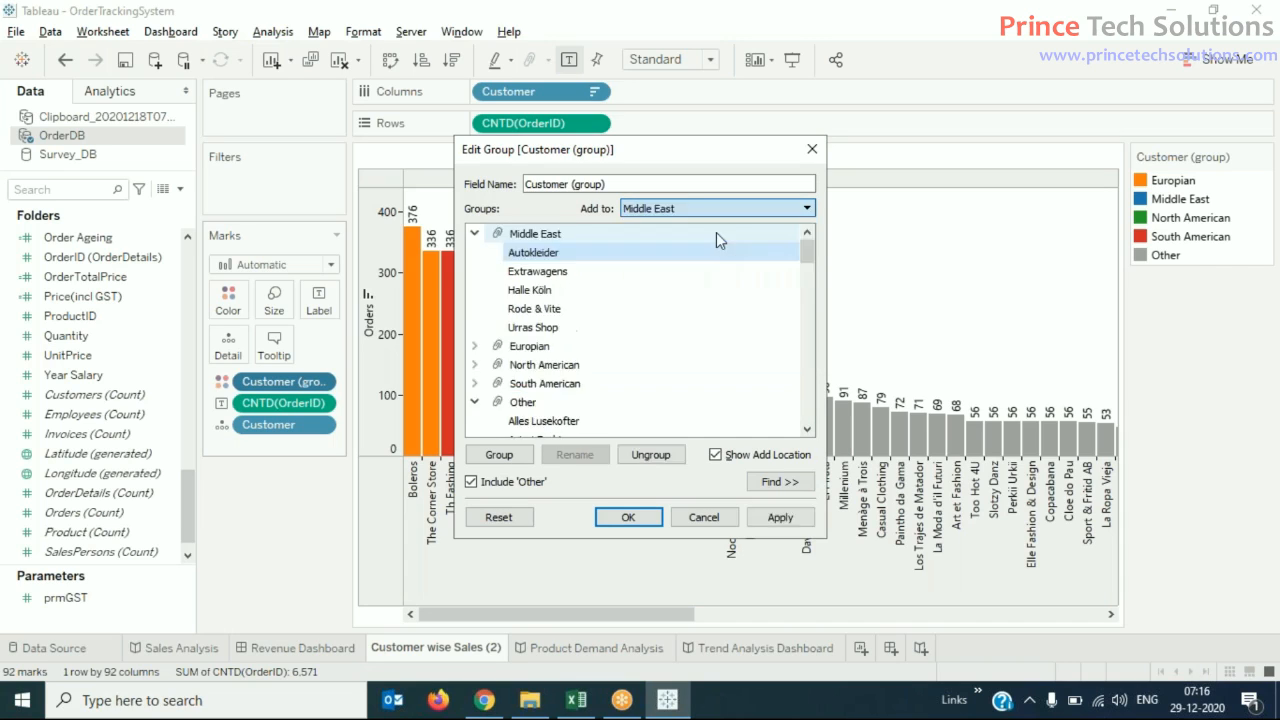
pyautogui.click(476, 402)
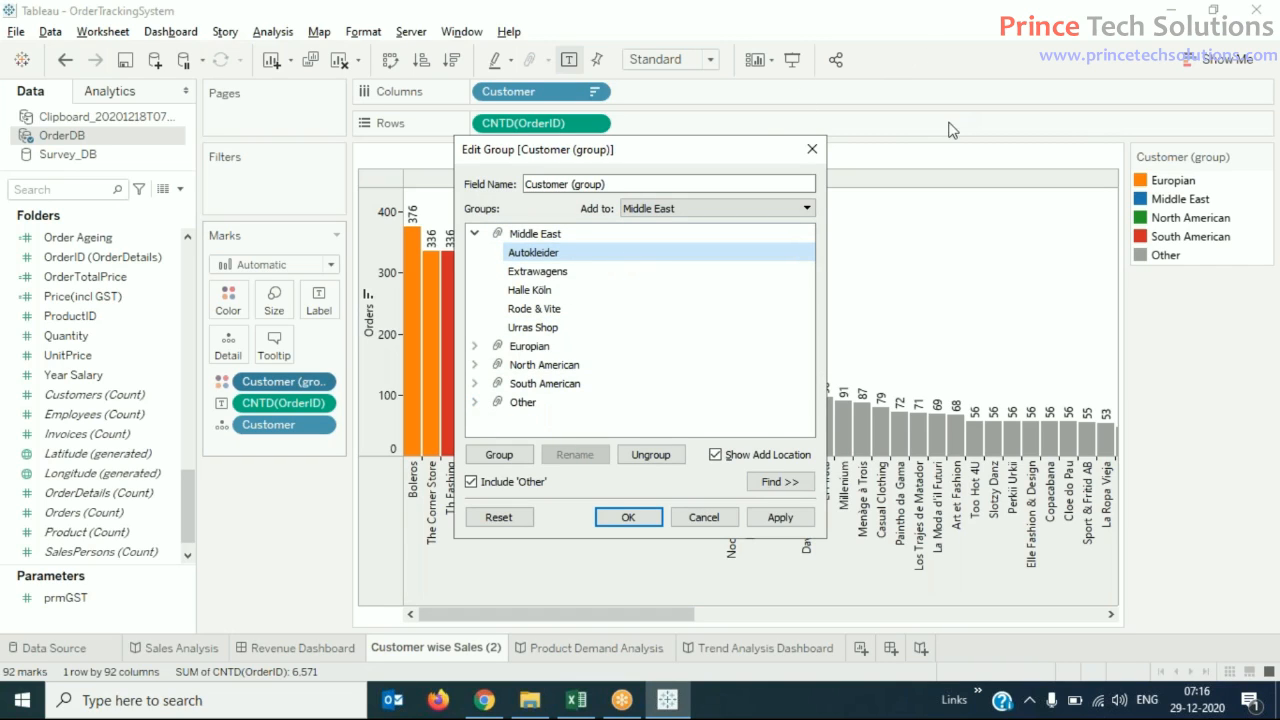
pyautogui.click(626, 518)
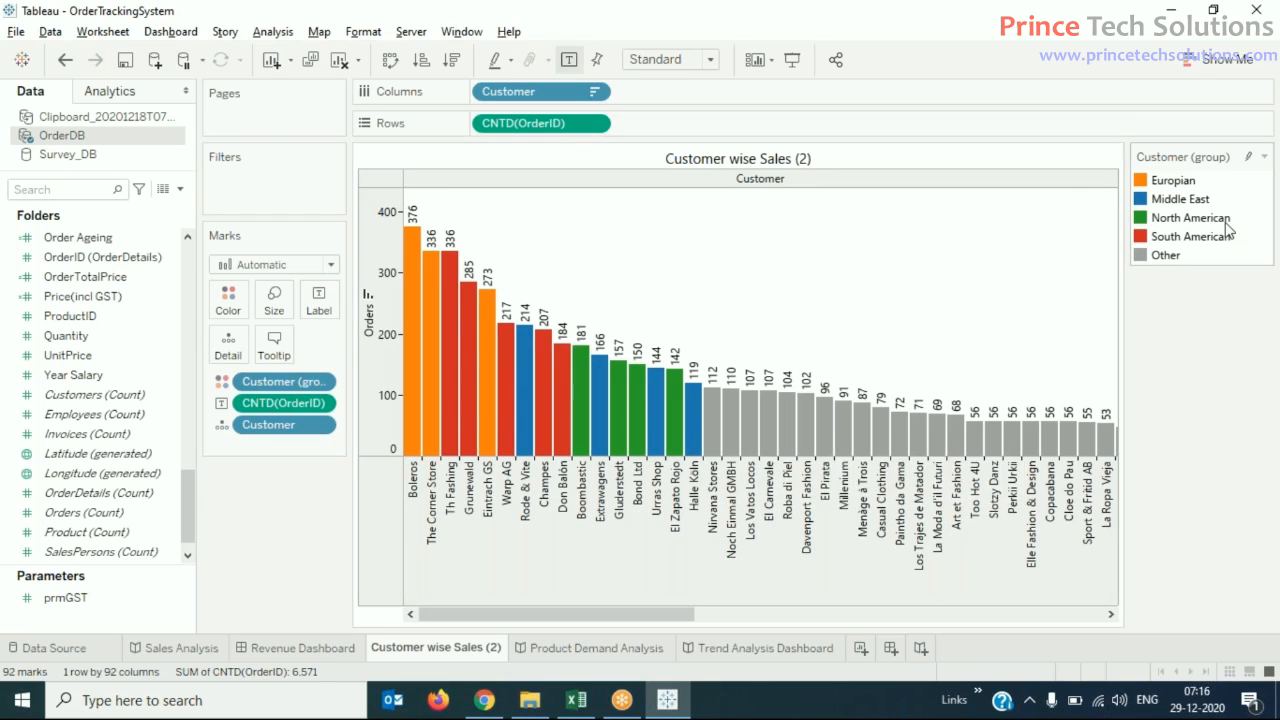
# - View the chart in presentation mode, bring up the available actions for the Davenport Fashion bar, and return to the worksheet
pyautogui.moveTo(1199, 207)
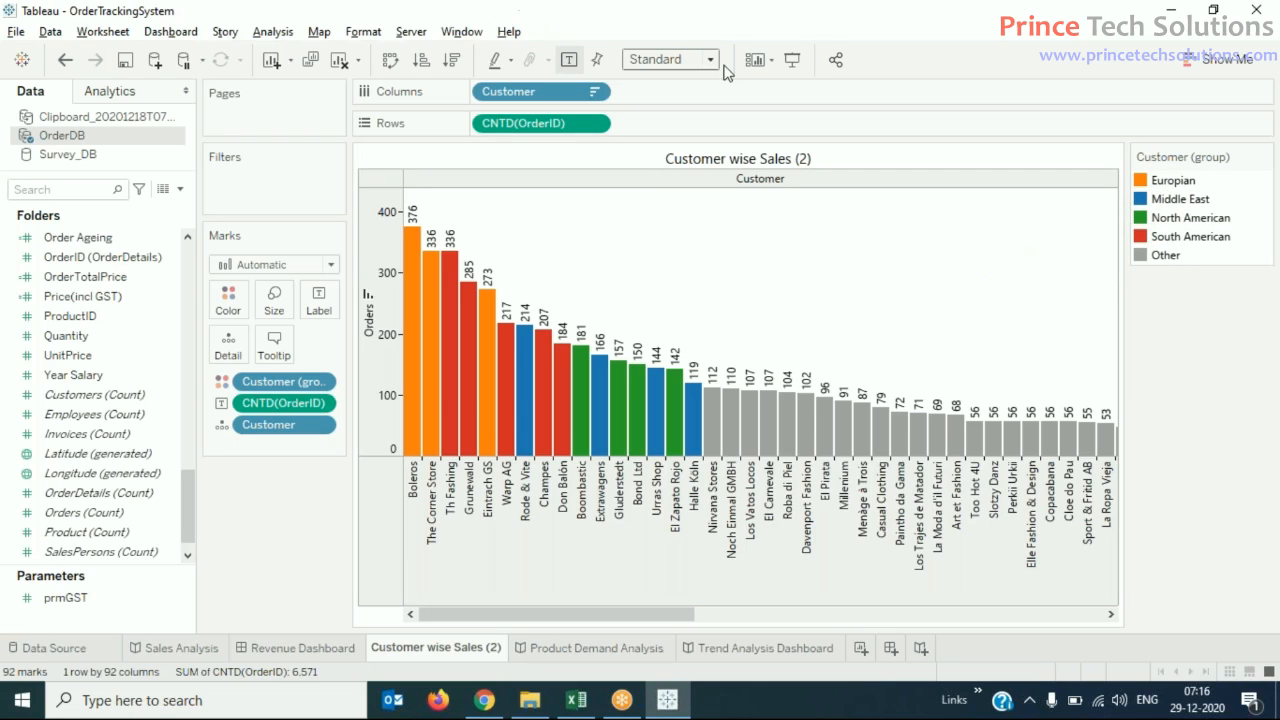
pyautogui.click(790, 62)
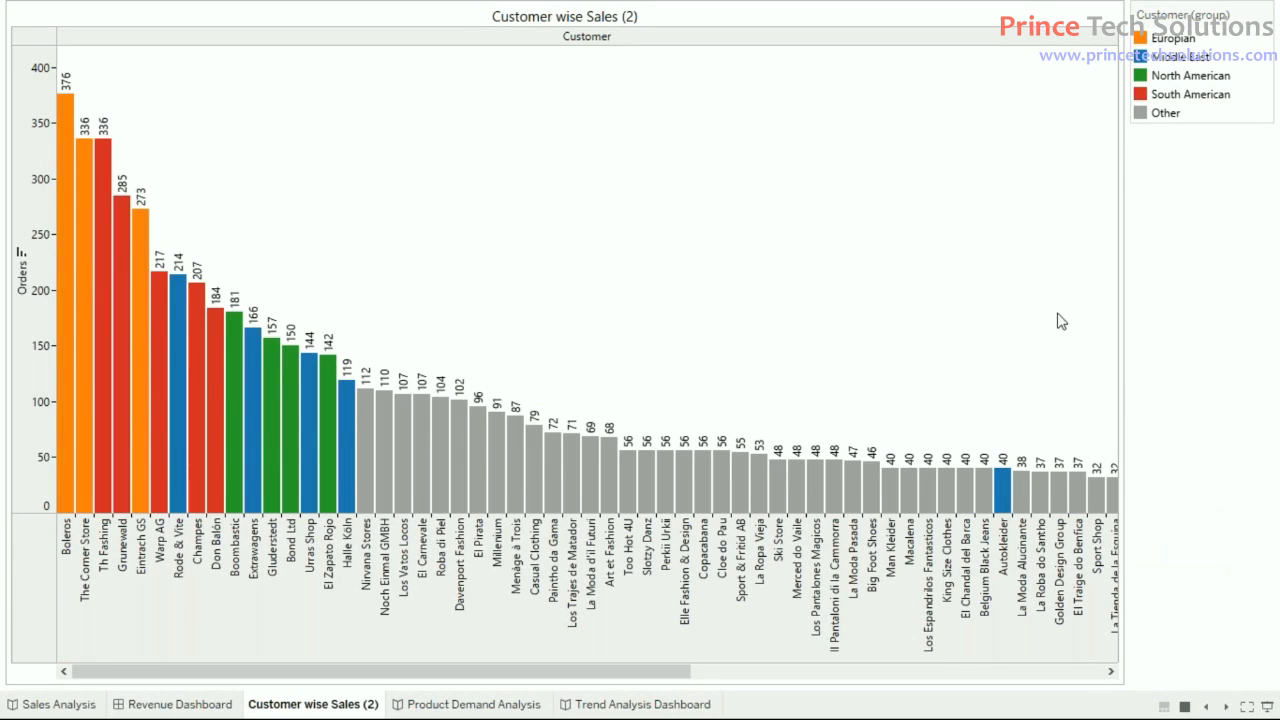
pyautogui.rightClick(458, 459)
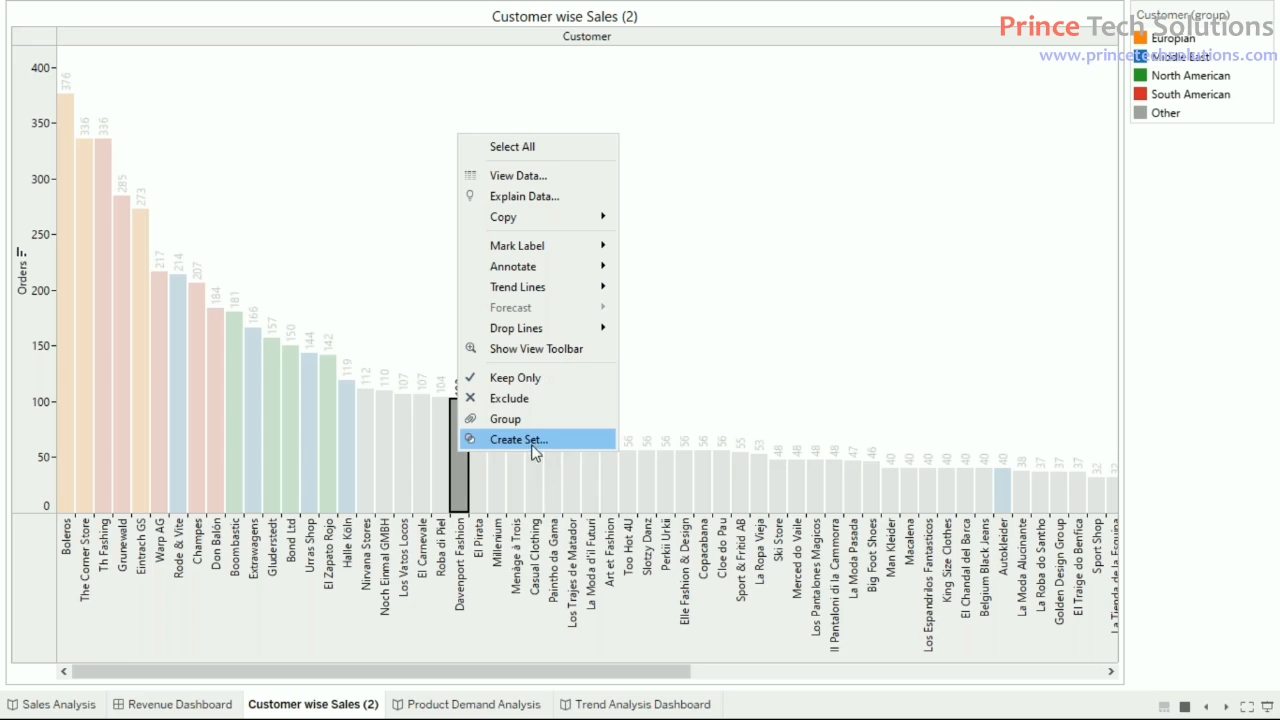
pyautogui.click(574, 418)
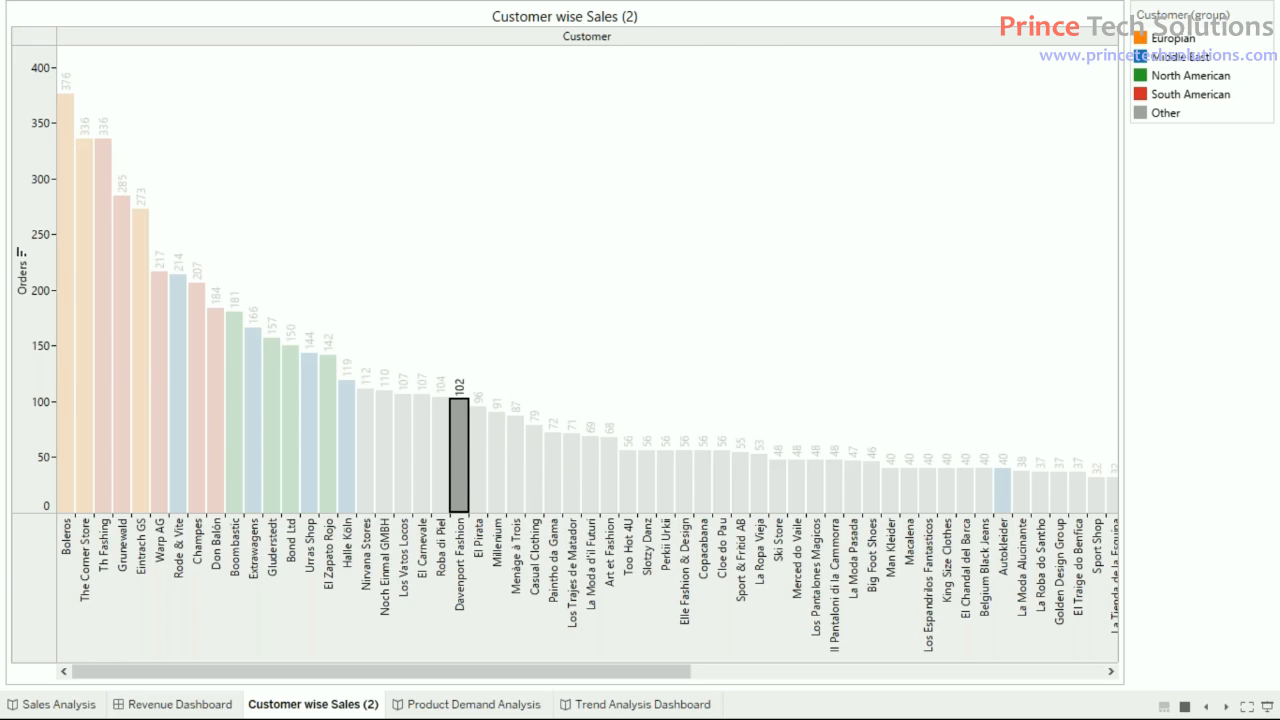
pyautogui.press('Escape')
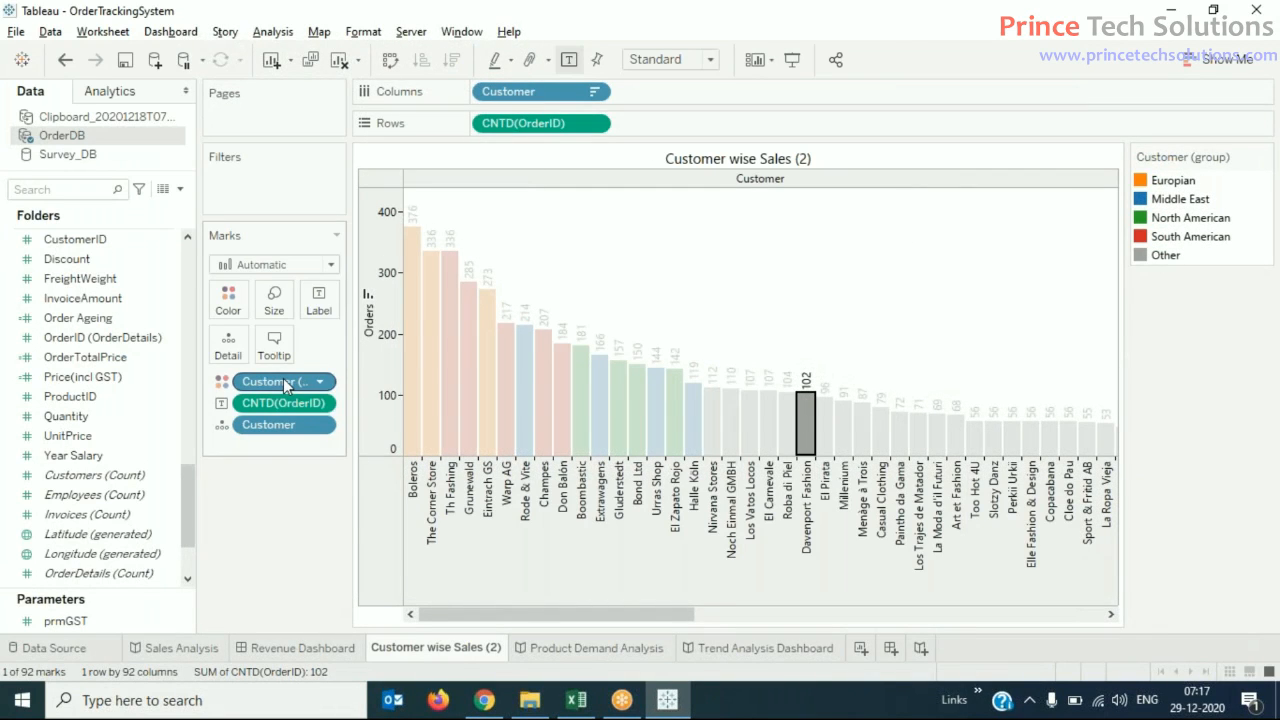
# - Reassign Belgium Black Jeans from Other to the Middle East group in Customer (group)
pyautogui.rightClick(283, 380)
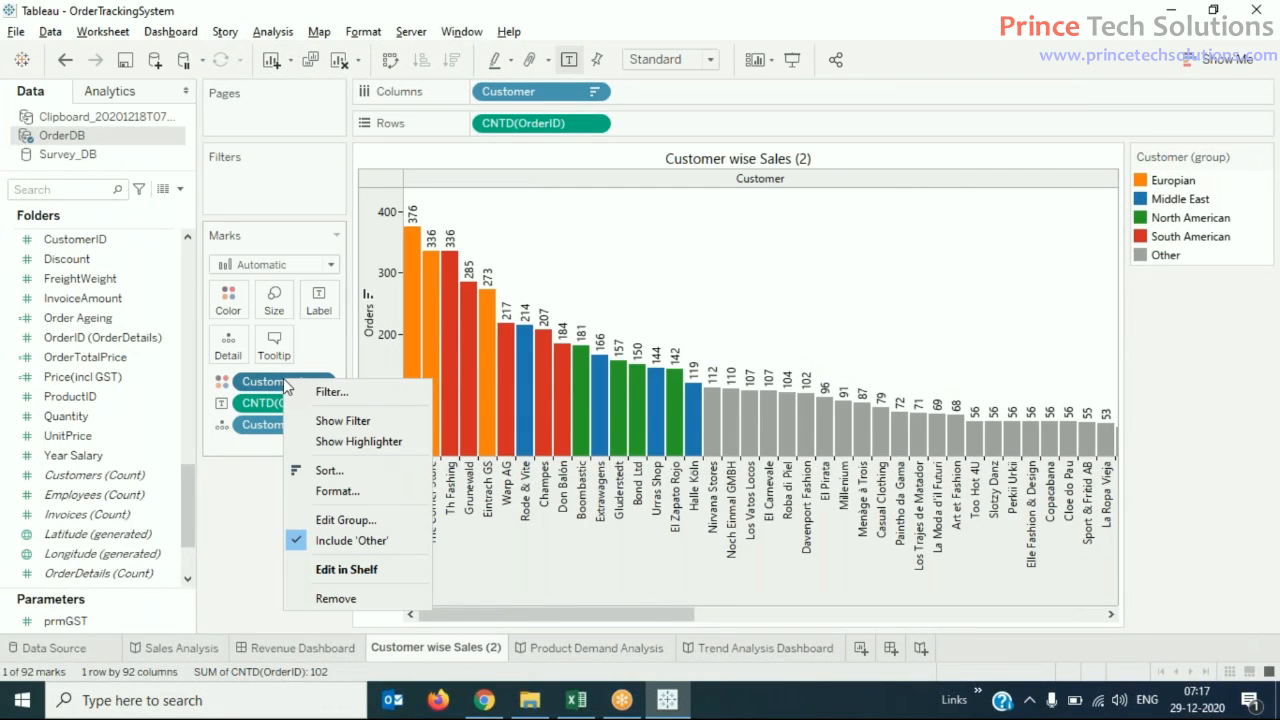
pyautogui.click(378, 527)
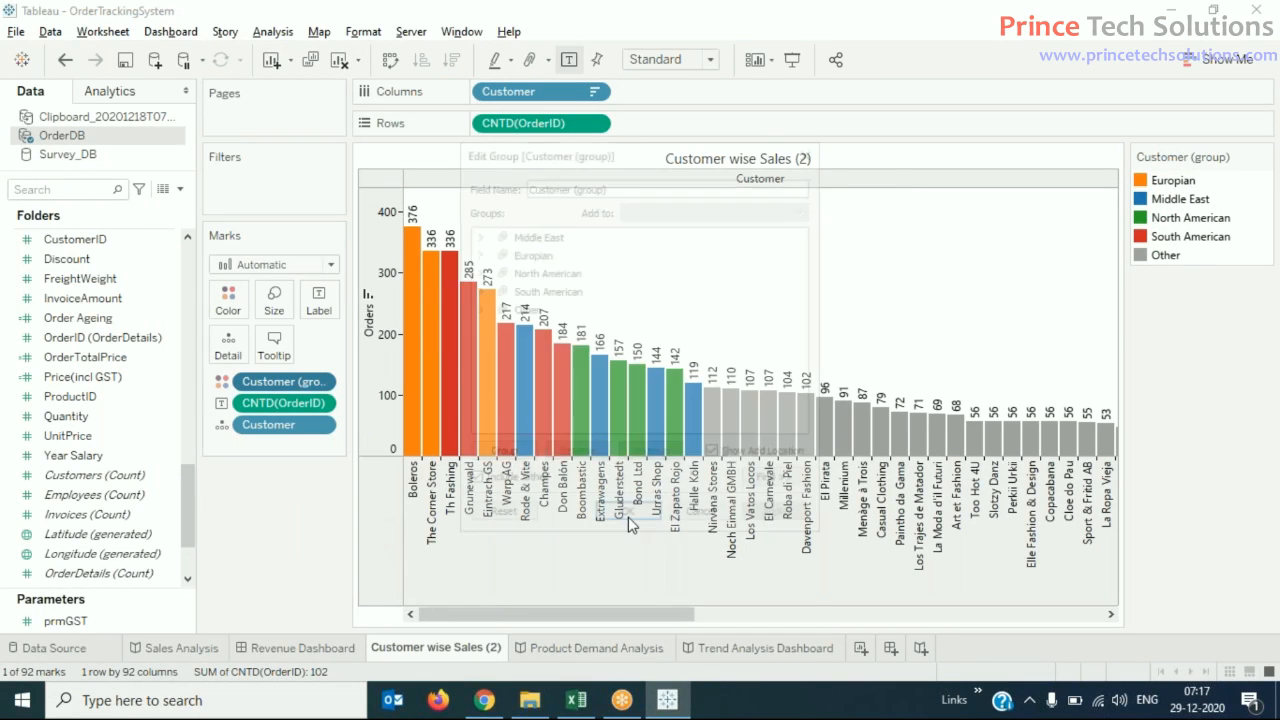
pyautogui.click(475, 309)
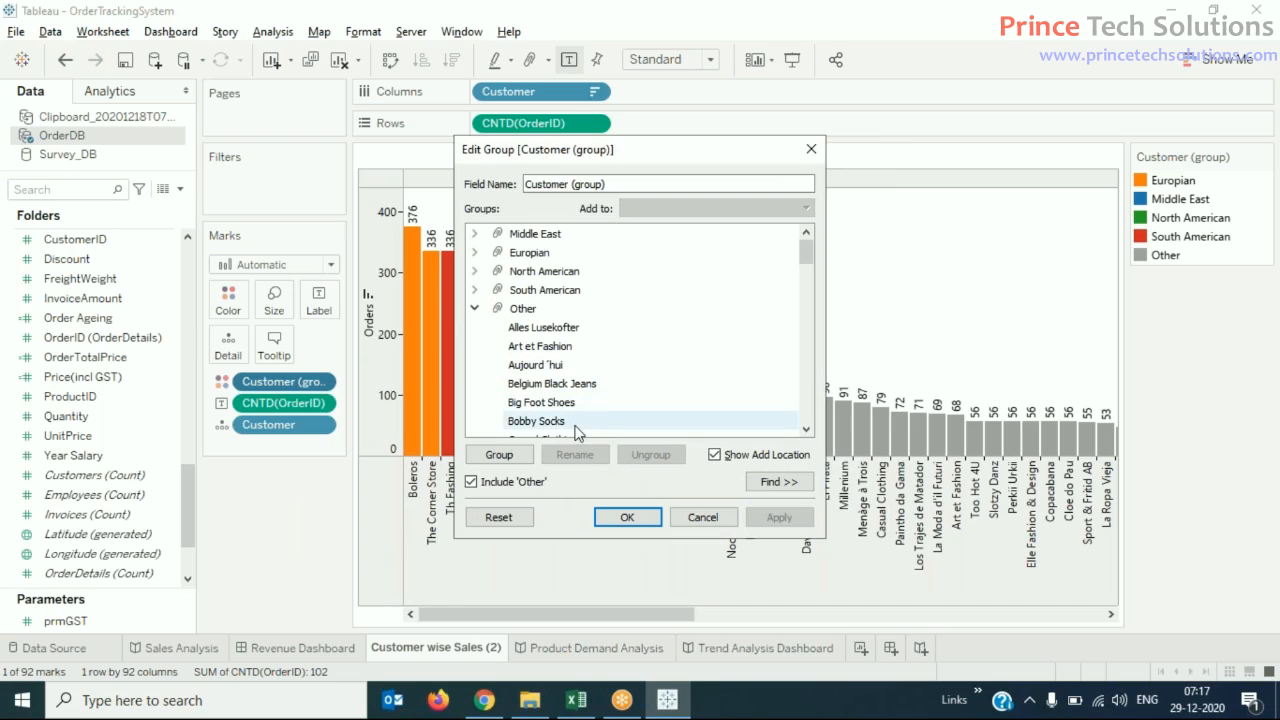
pyautogui.click(546, 387)
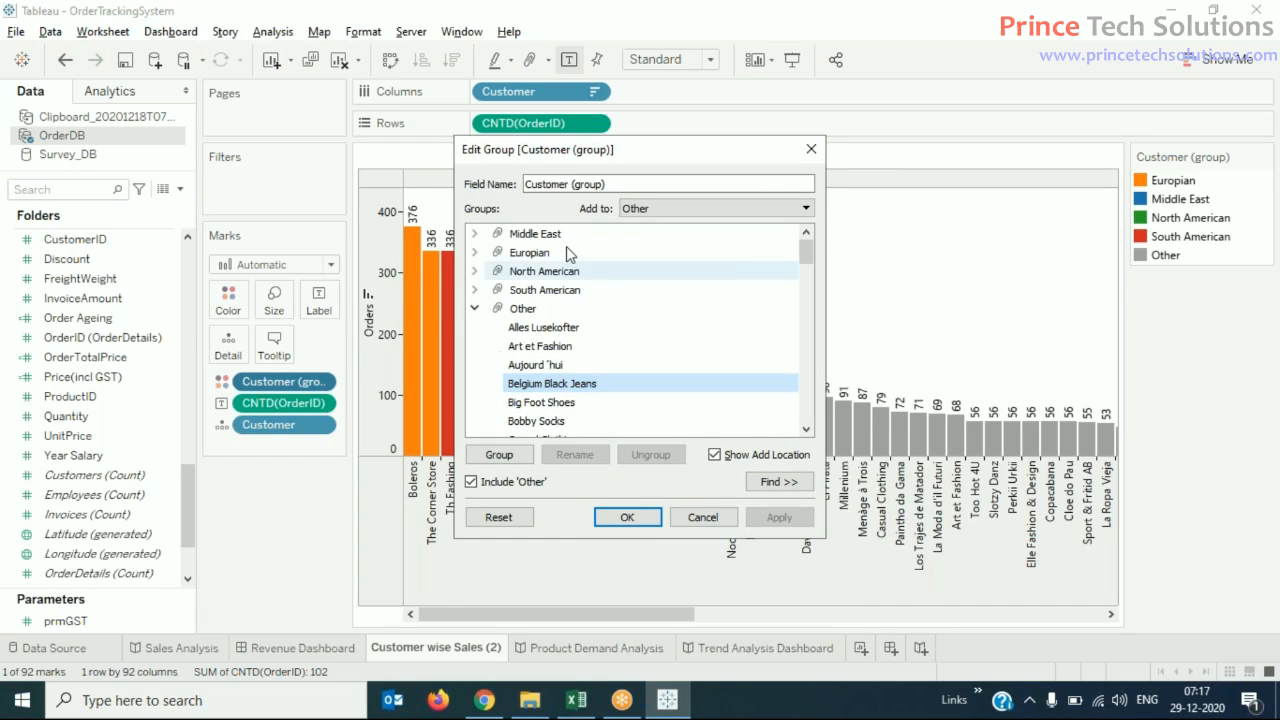
pyautogui.click(806, 208)
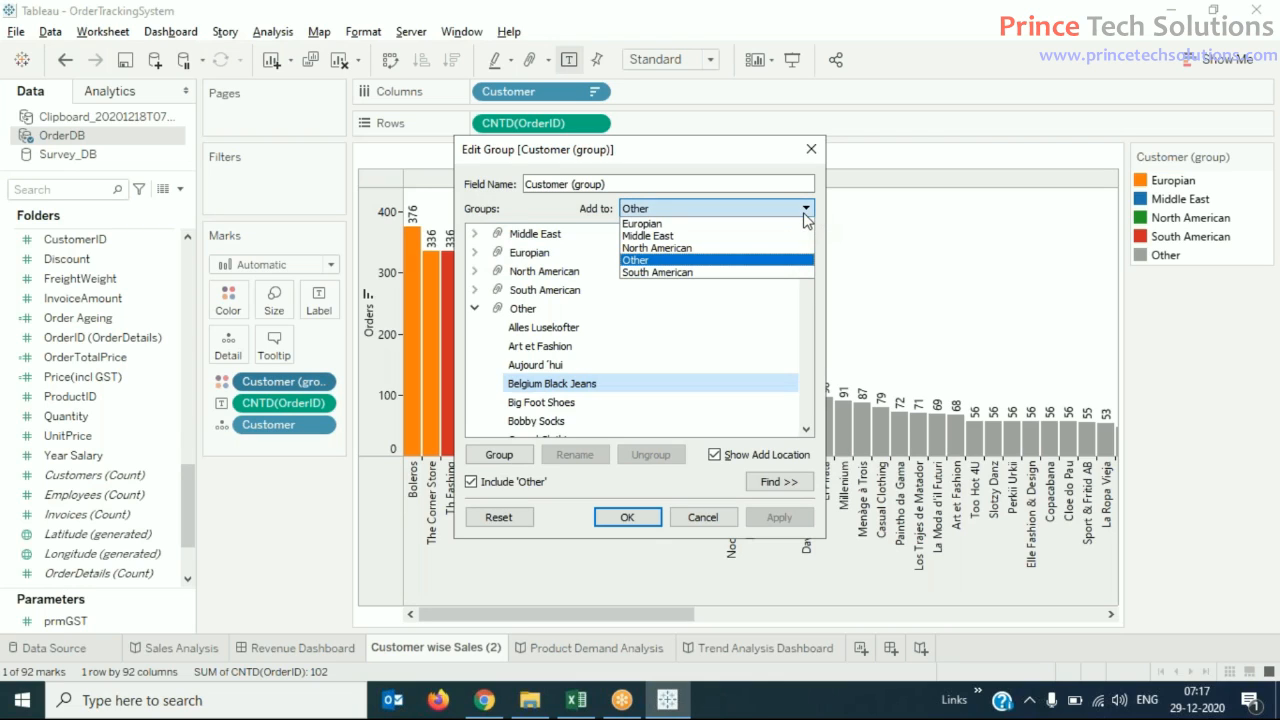
pyautogui.click(724, 237)
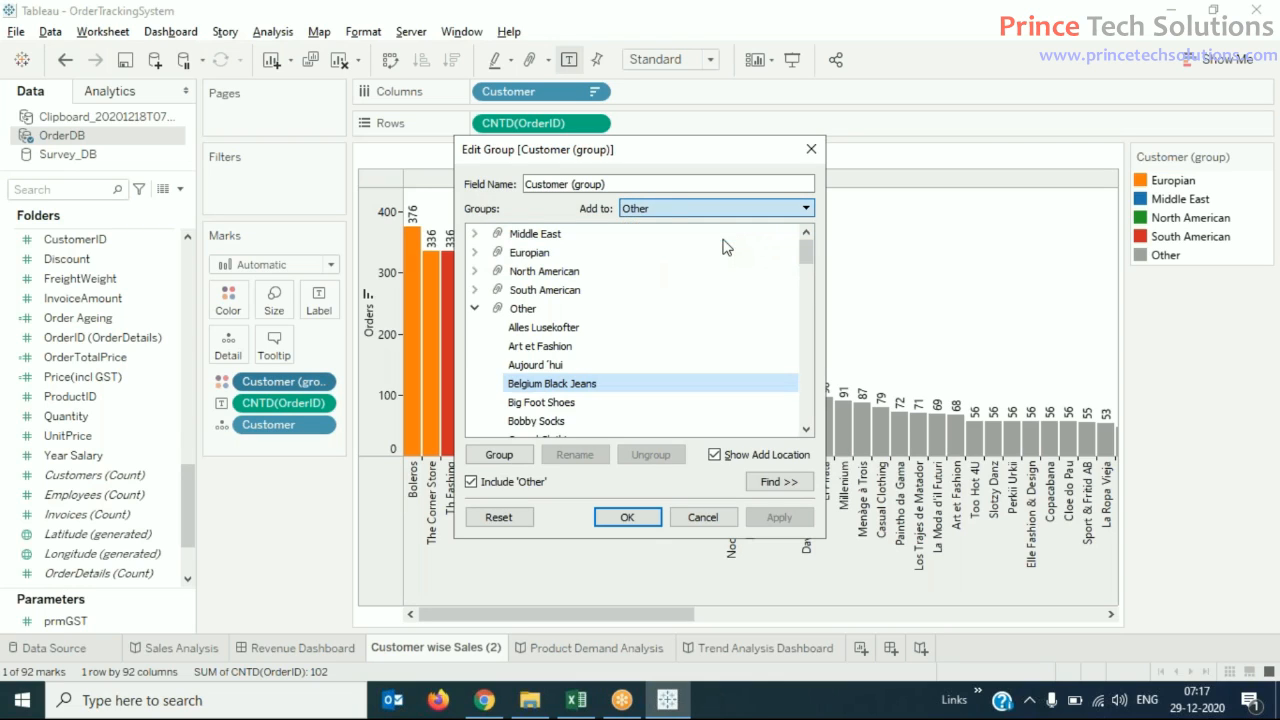
pyautogui.click(647, 529)
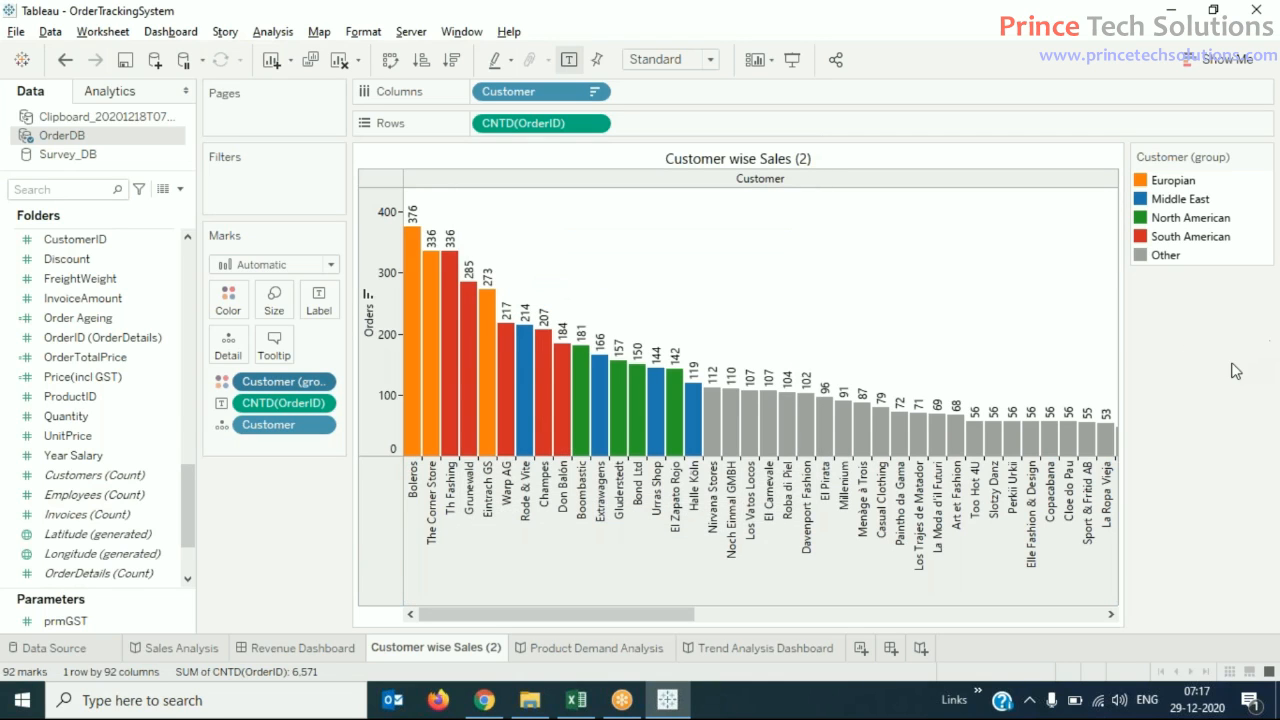
# - Check the regrouped bars and the Customer (group) legend in presentation mode, and return to the worksheet
pyautogui.click(793, 61)
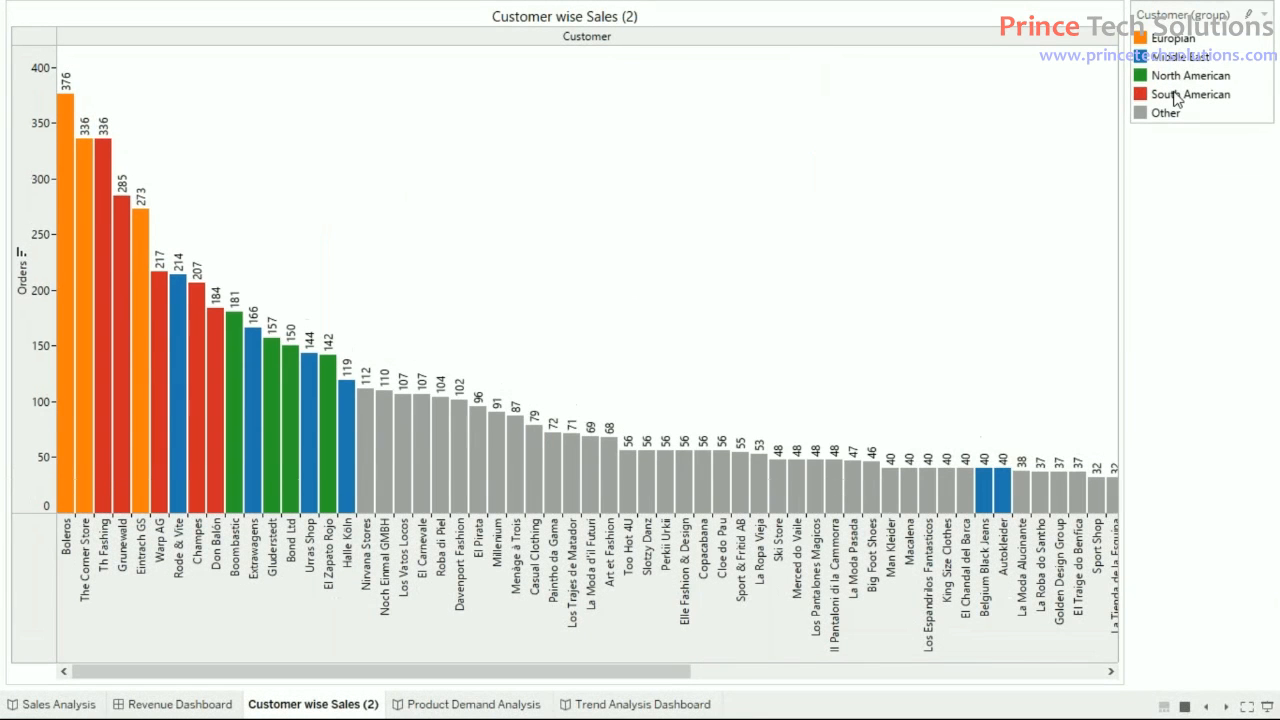
pyautogui.moveTo(1006, 480)
pyautogui.moveTo(1182, 78)
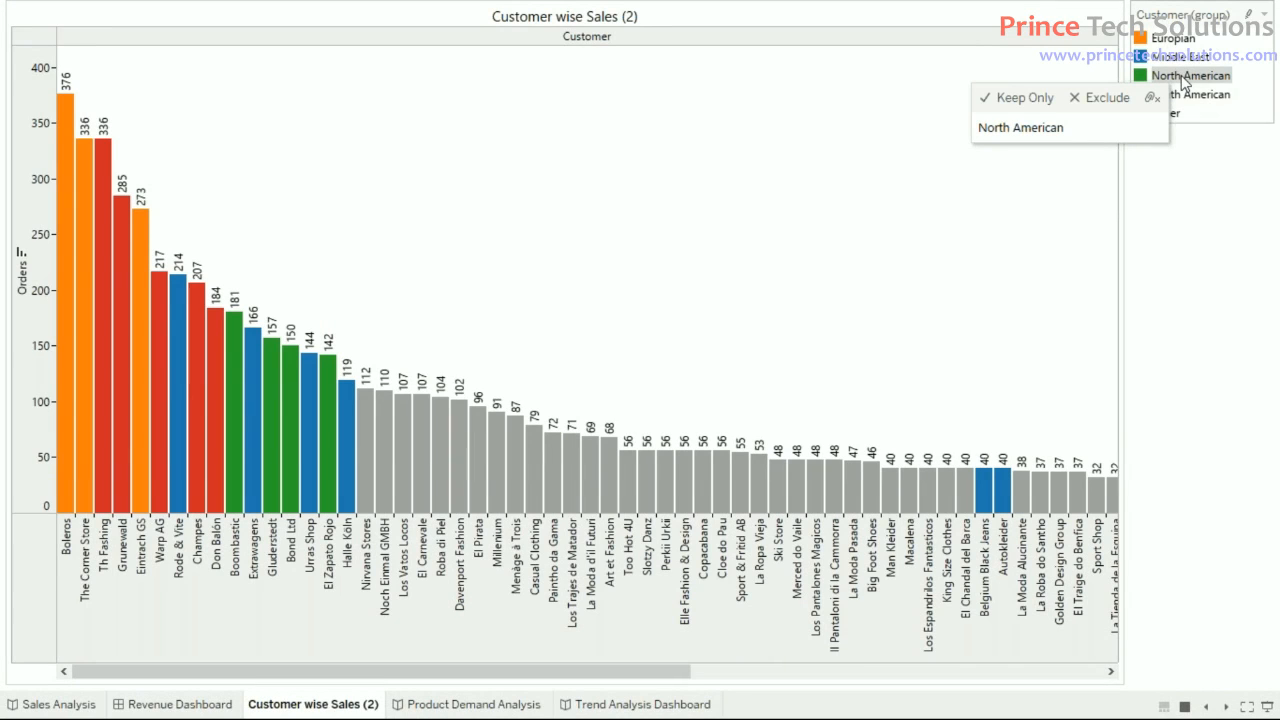
pyautogui.moveTo(1193, 103)
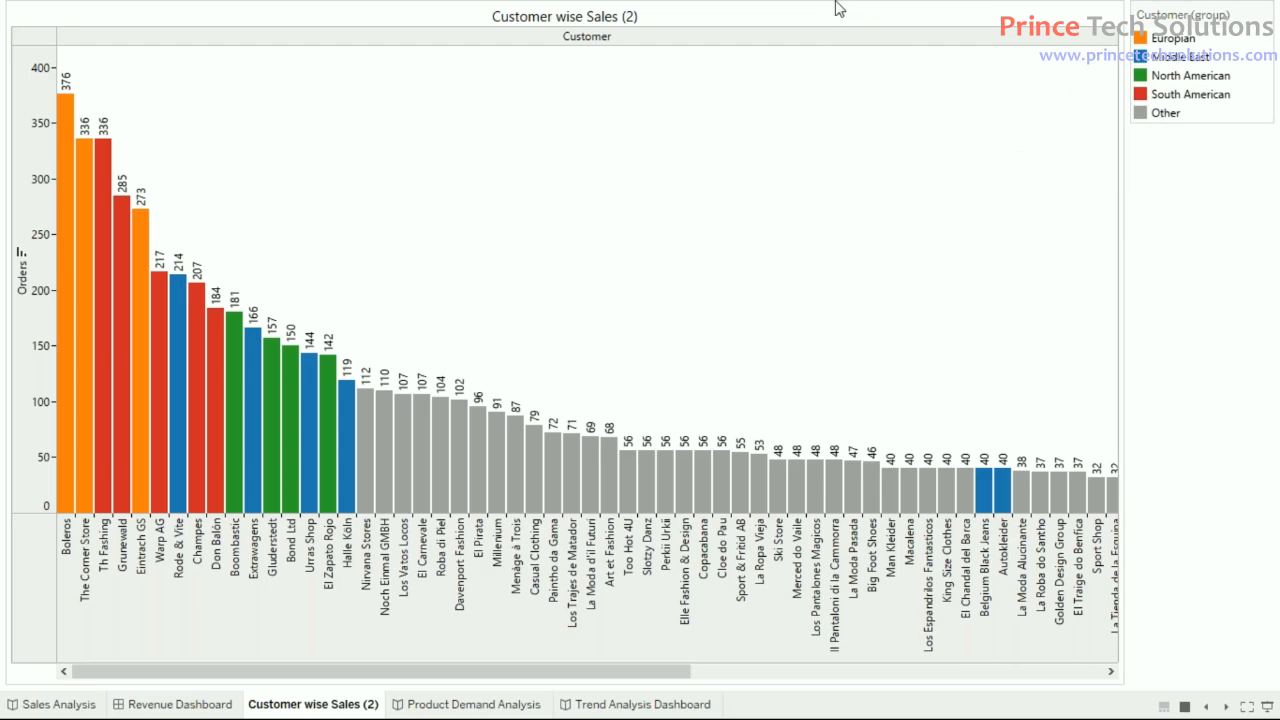
pyautogui.press('Escape')
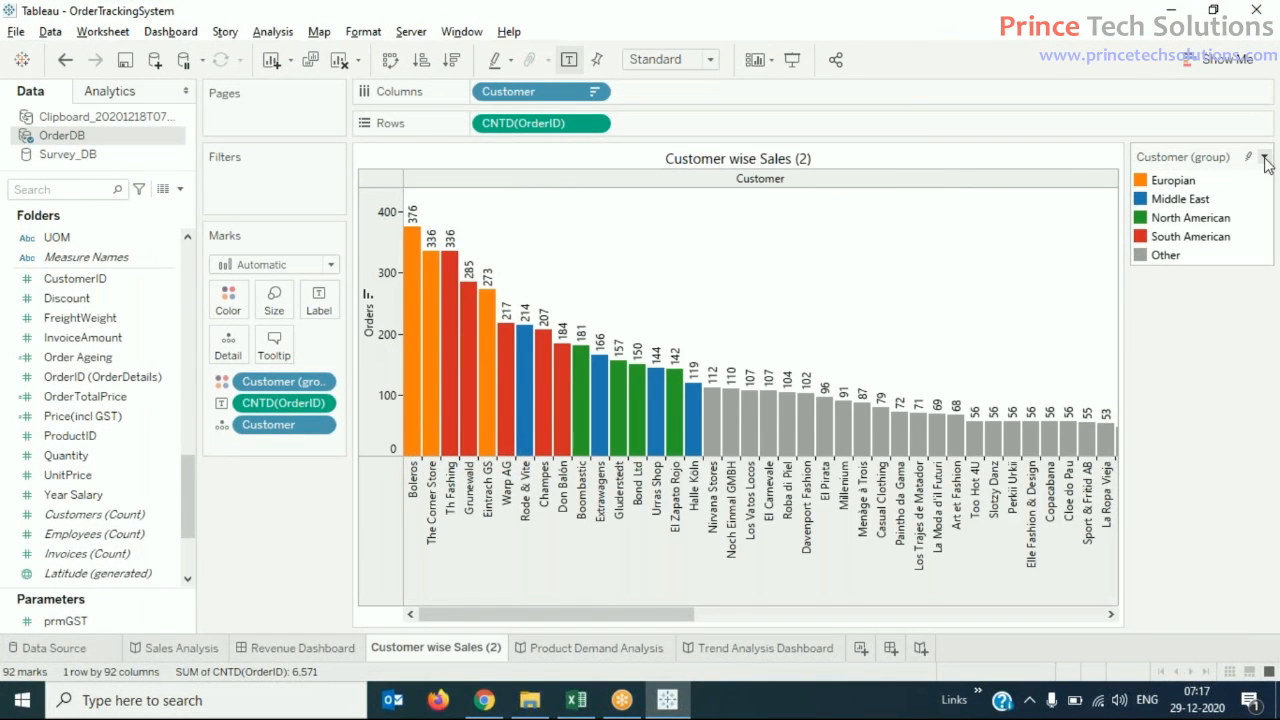
pyautogui.click(1265, 158)
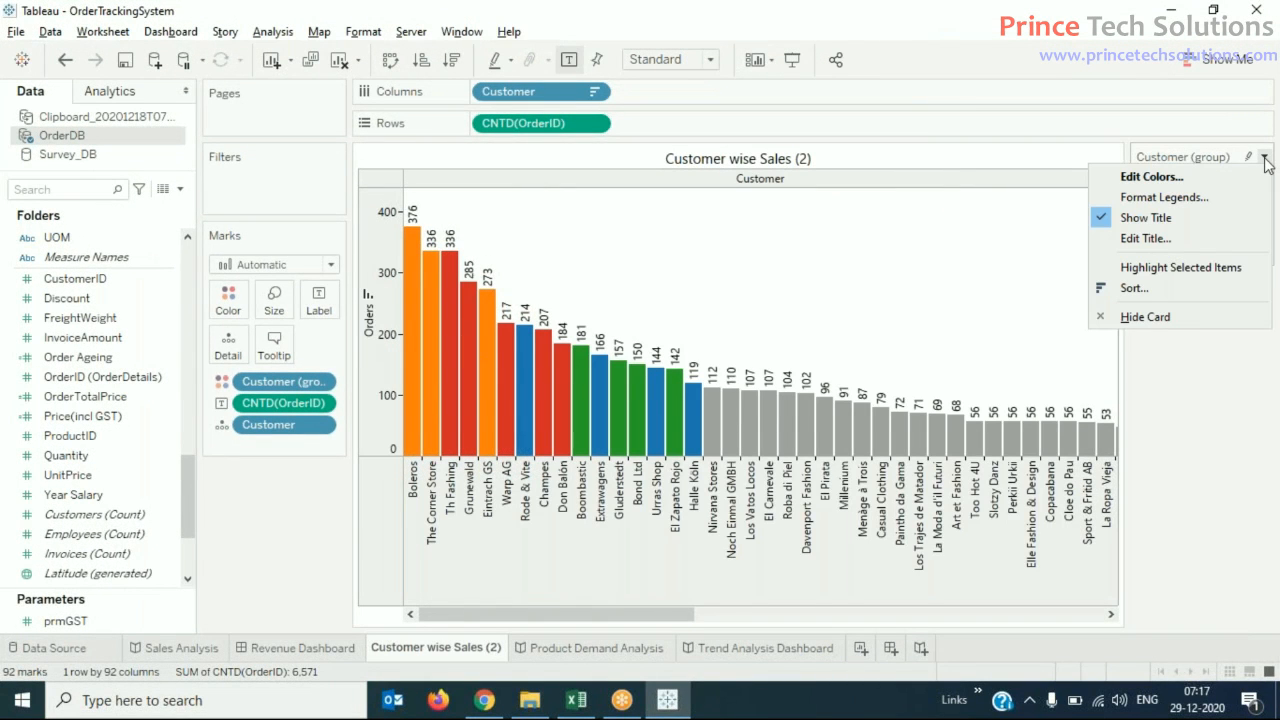
pyautogui.click(1175, 405)
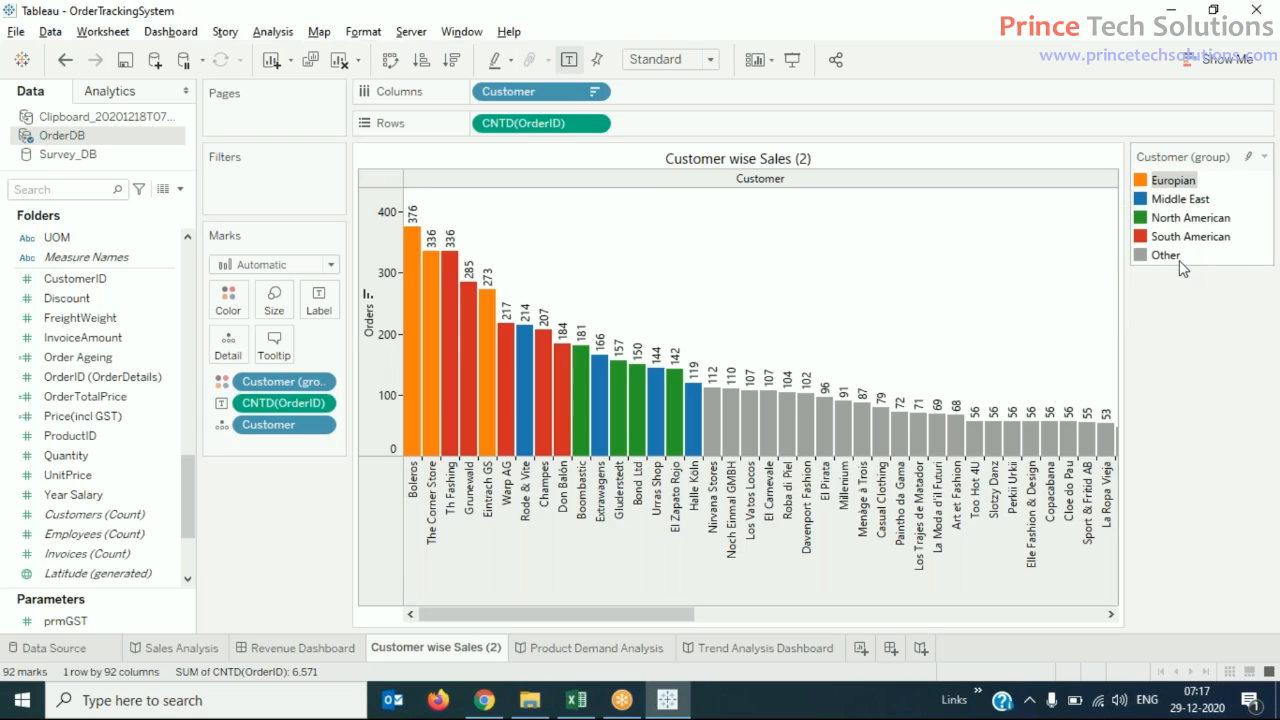
pyautogui.moveTo(1170, 262)
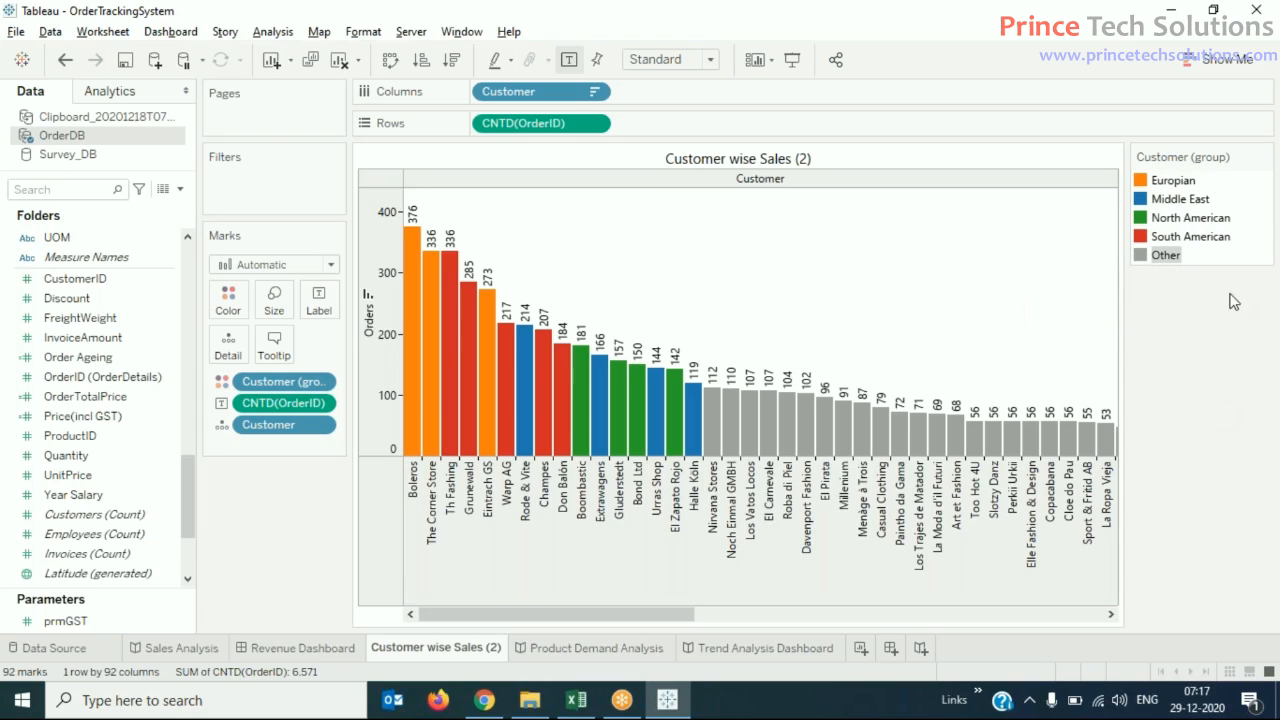
# - Turn on highlighting of selected items for the Customer (group) legend and highlight North American, Middle East, Europian and South American in turn
pyautogui.click(1264, 159)
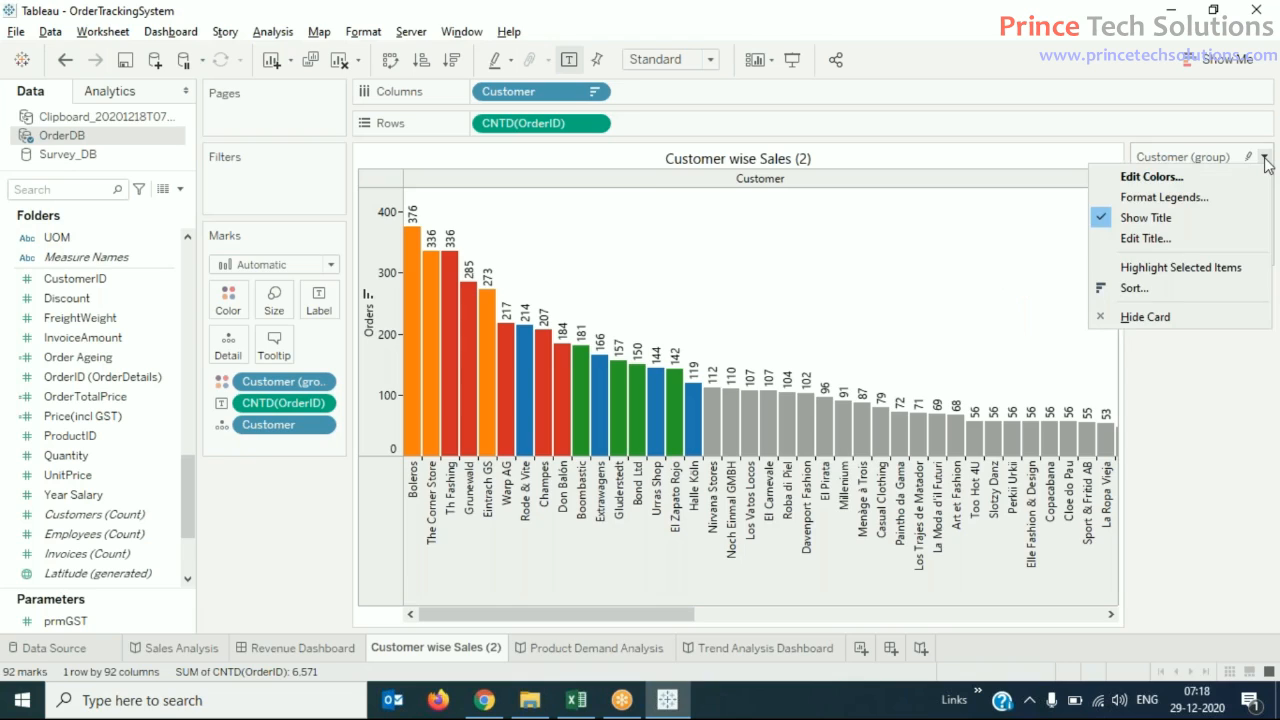
pyautogui.click(1190, 270)
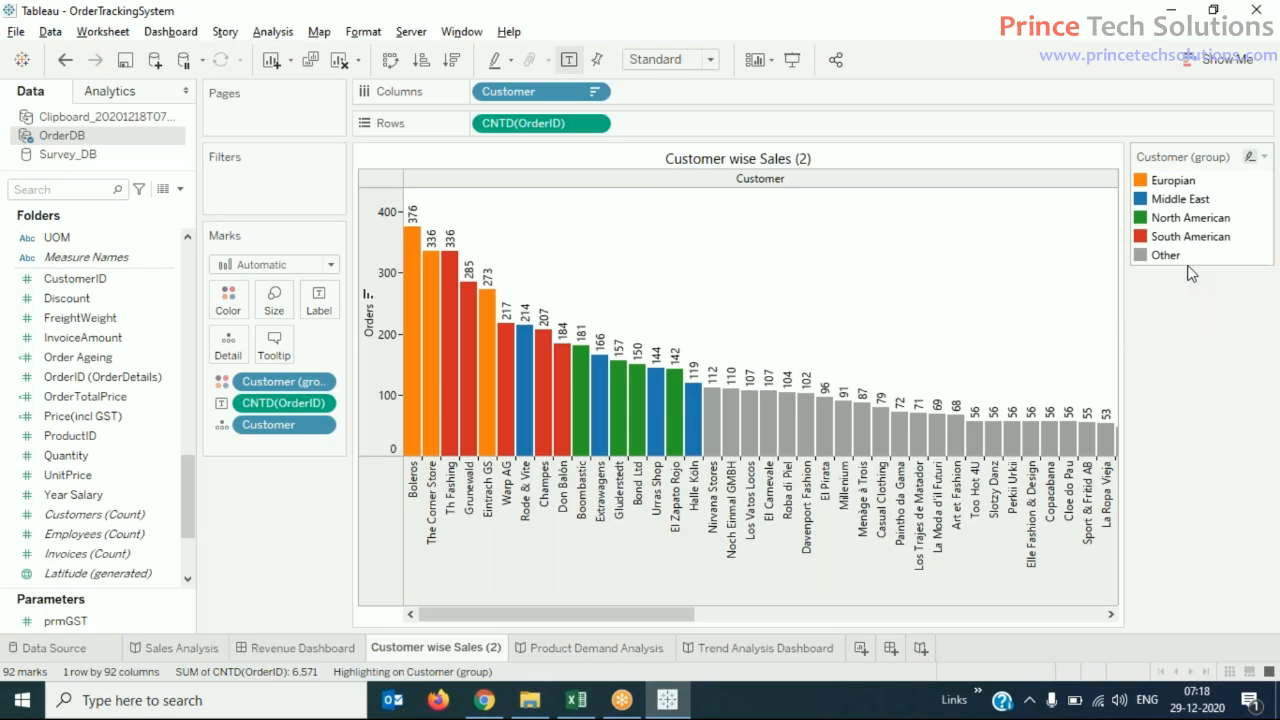
pyautogui.click(1180, 222)
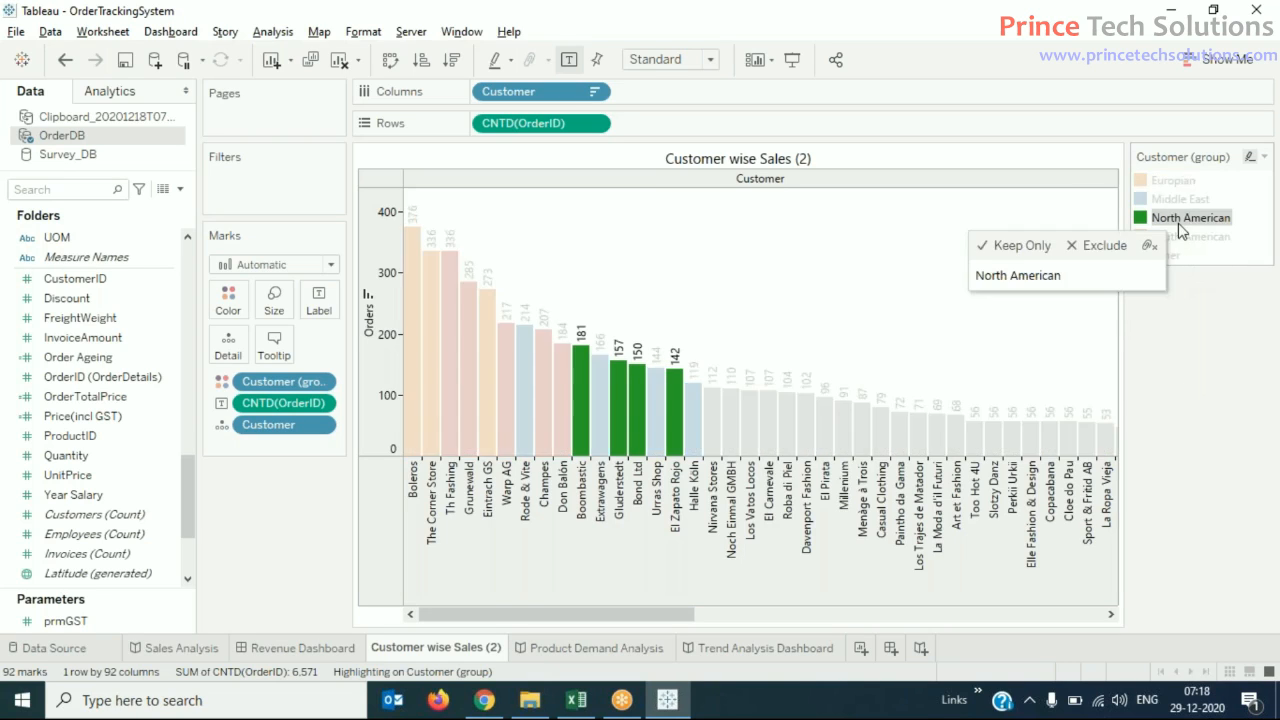
pyautogui.click(1161, 198)
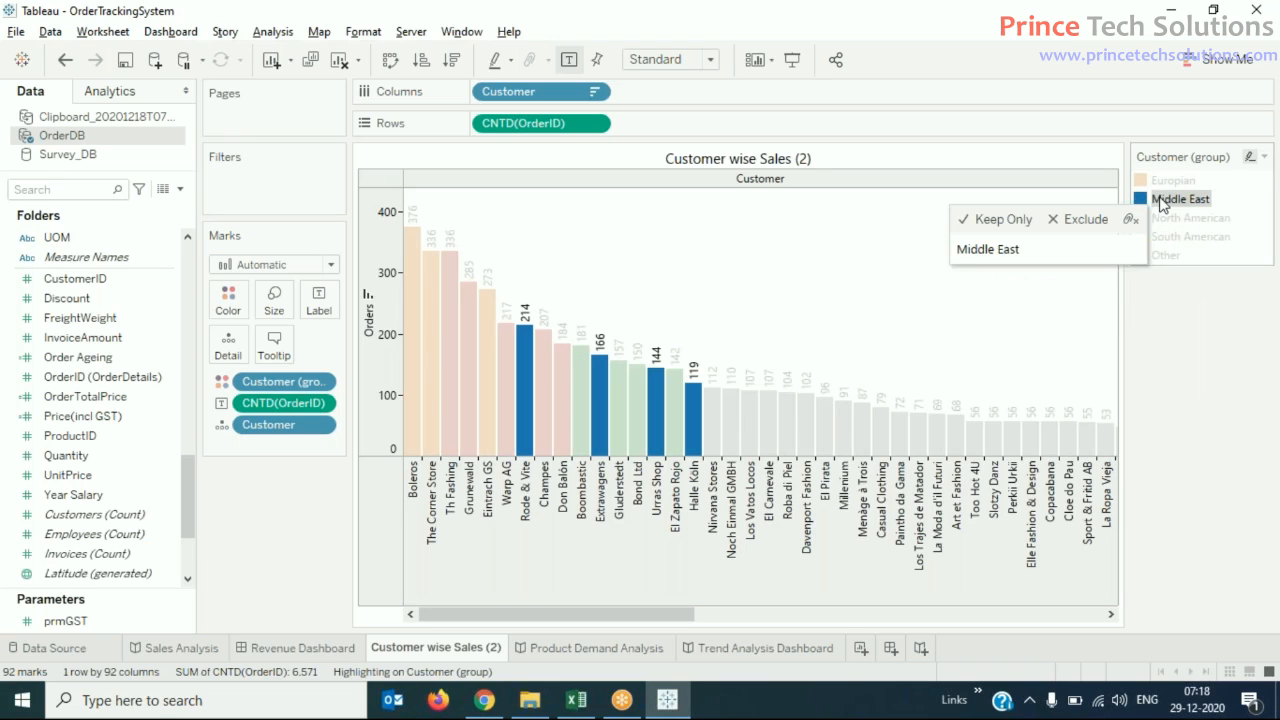
pyautogui.click(1155, 181)
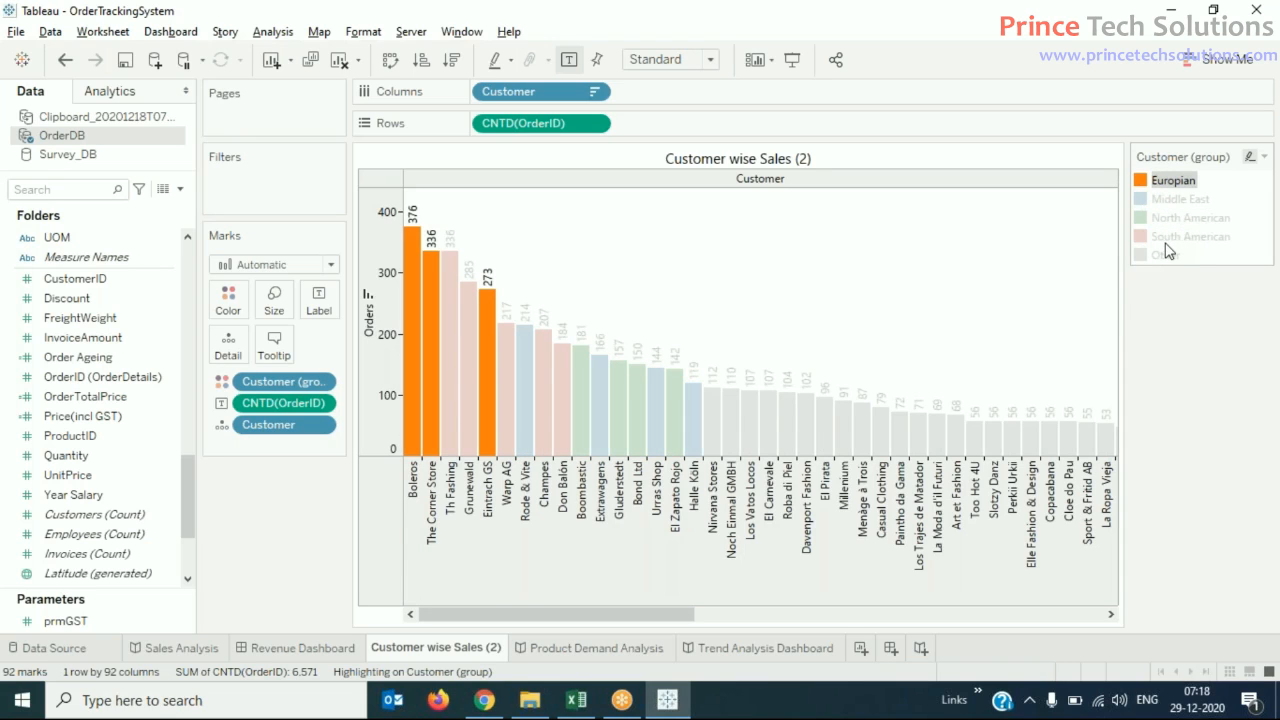
pyautogui.click(1168, 238)
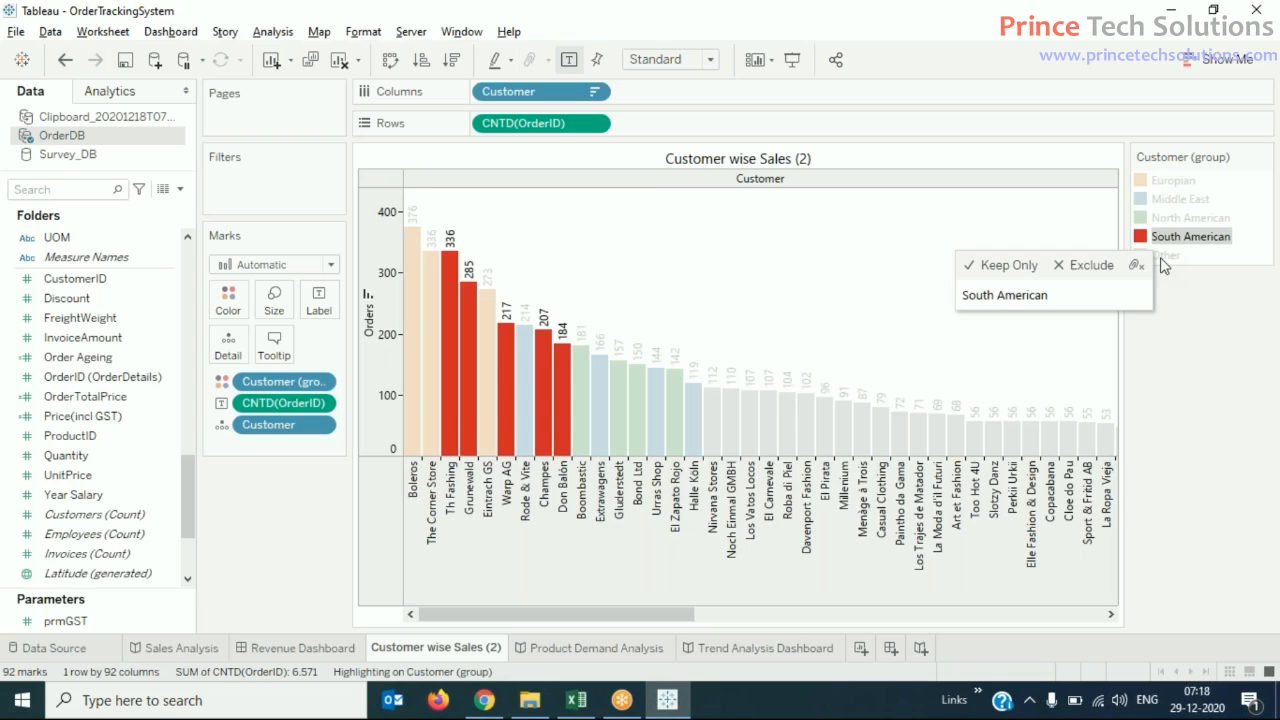